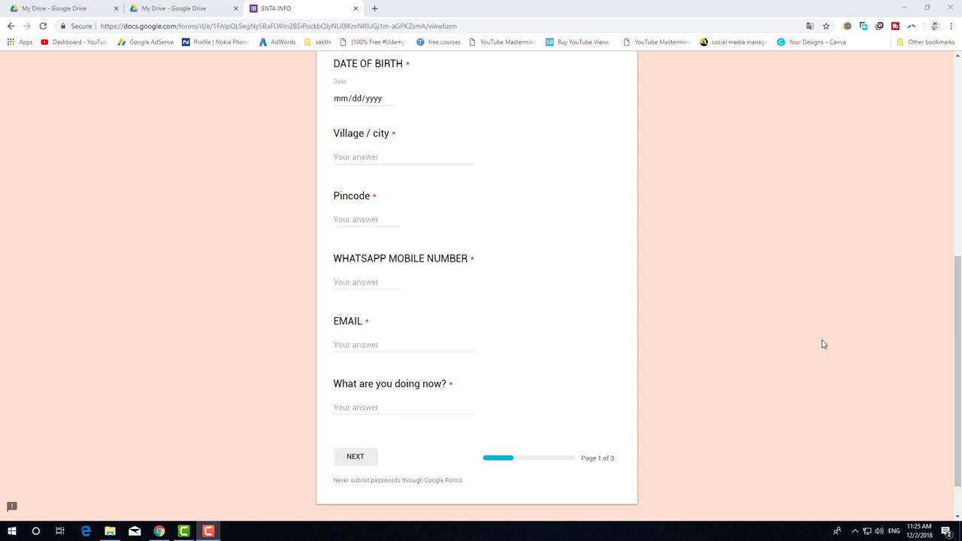
# Open Google Drive in a new tab and create a new Google Form from New > More.
pyautogui.scroll(2, 822, 344)
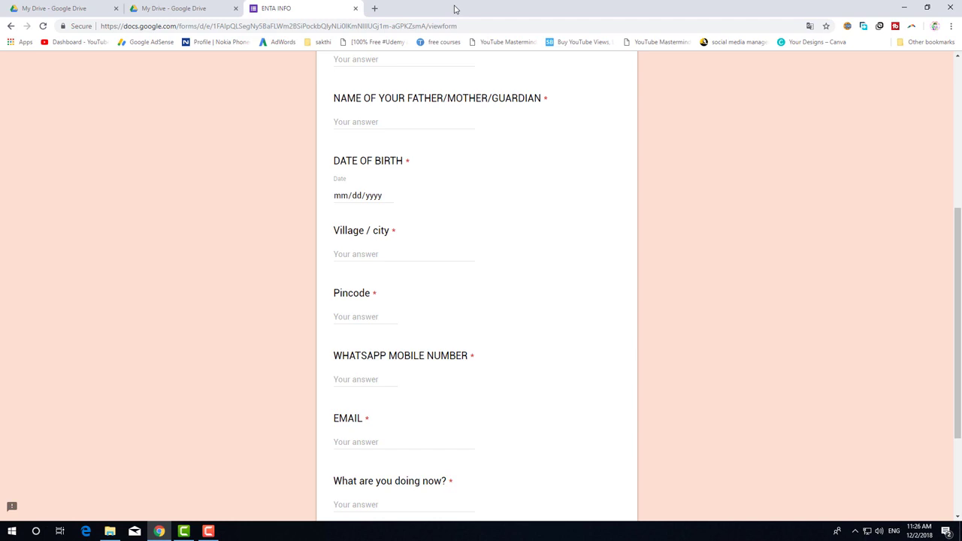
pyautogui.click(375, 10)
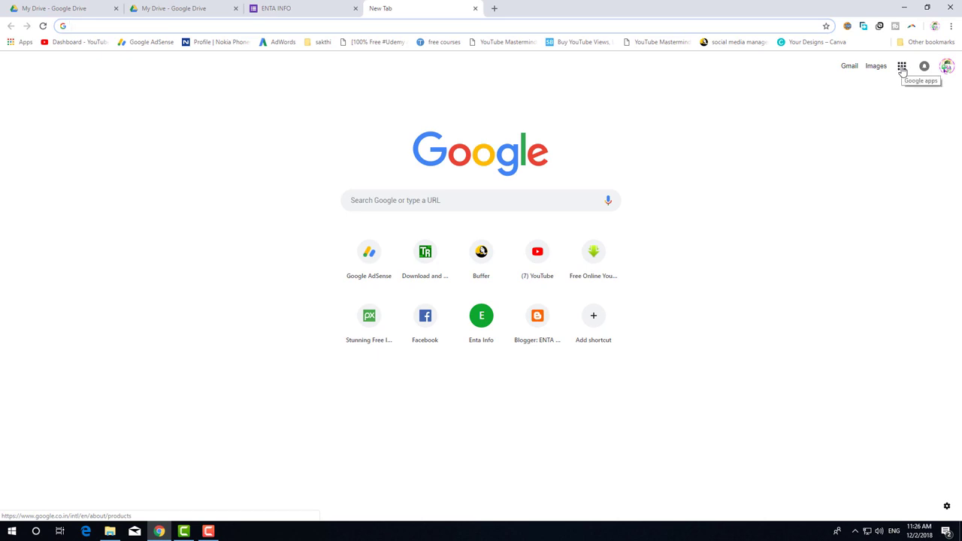
pyautogui.click(902, 67)
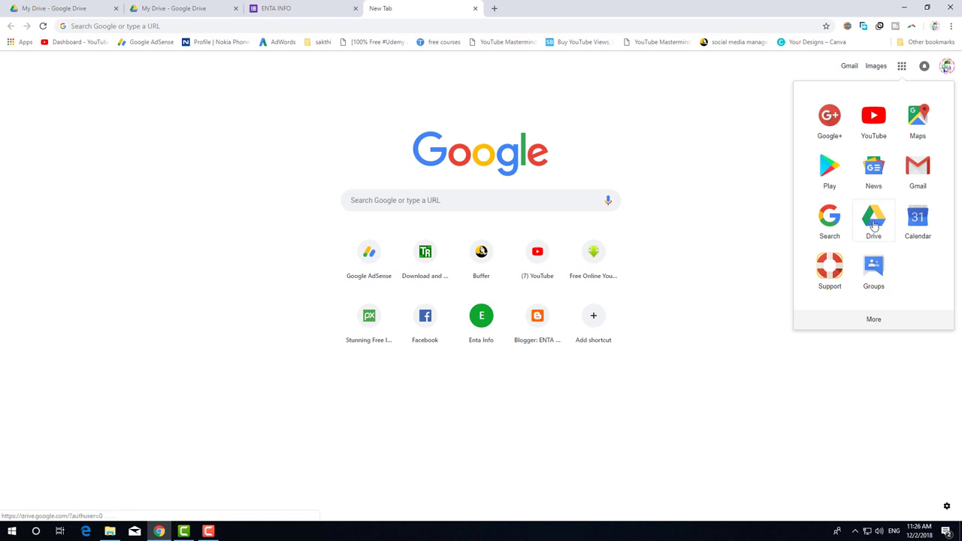
pyautogui.click(874, 226)
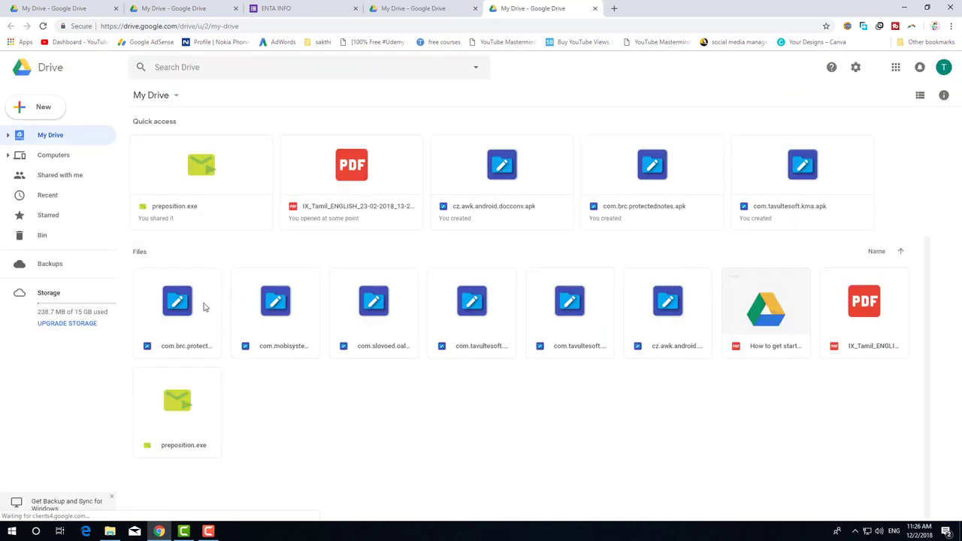
pyautogui.click(33, 112)
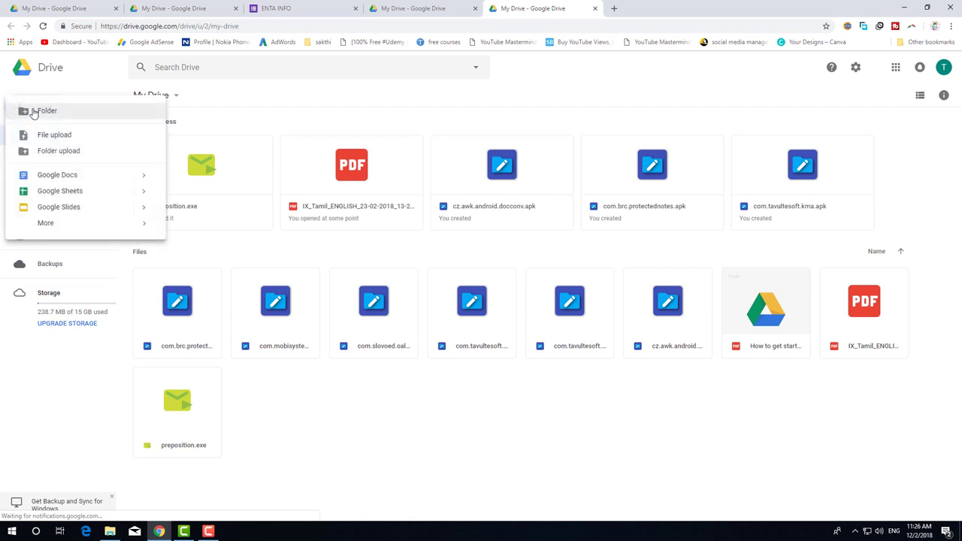
pyautogui.moveTo(36, 227)
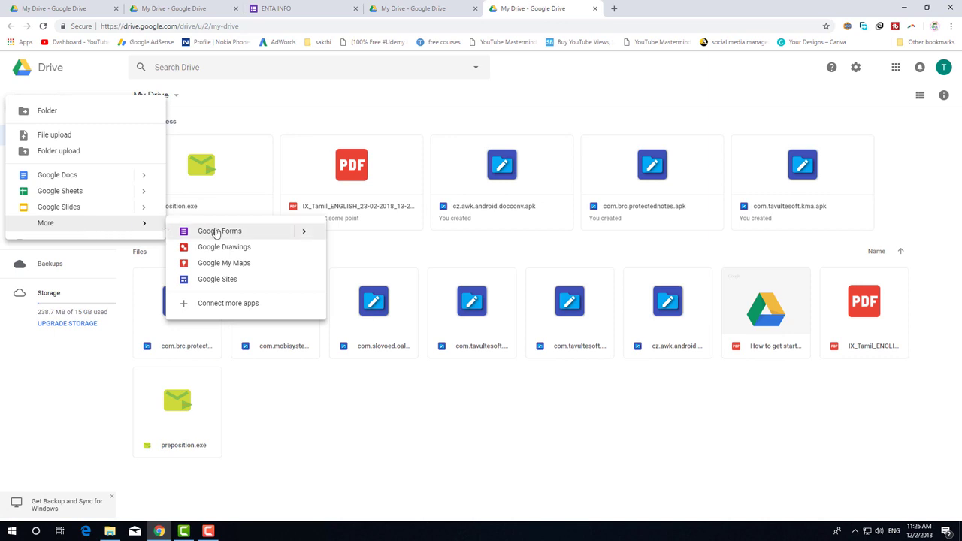
pyautogui.click(216, 233)
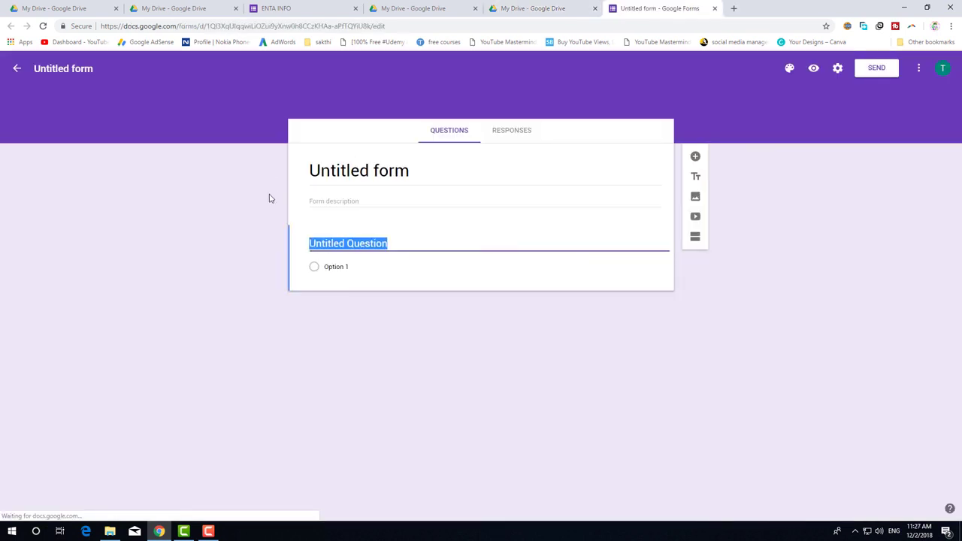
pyautogui.click(643, 369)
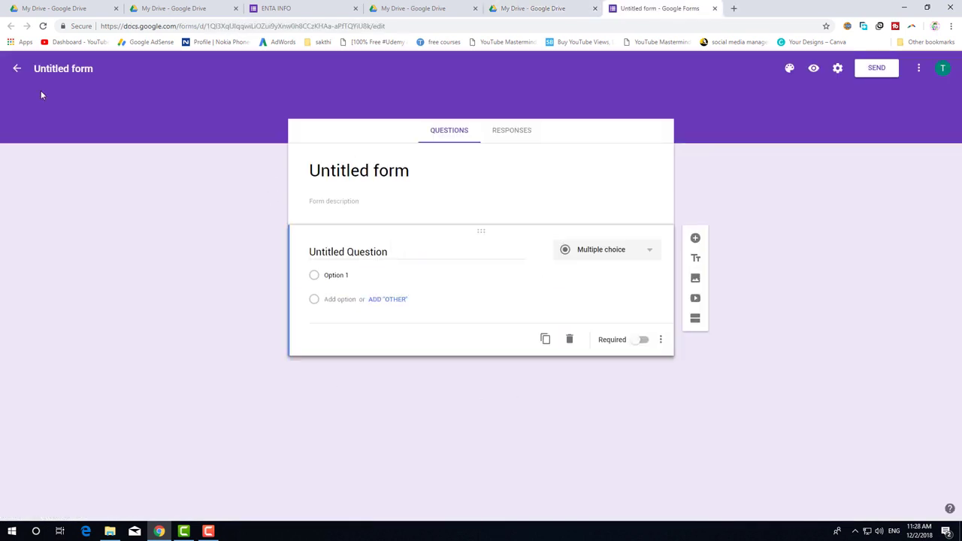
# Go to forms.google.com to reach the Google Forms home page.
pyautogui.click(407, 27)
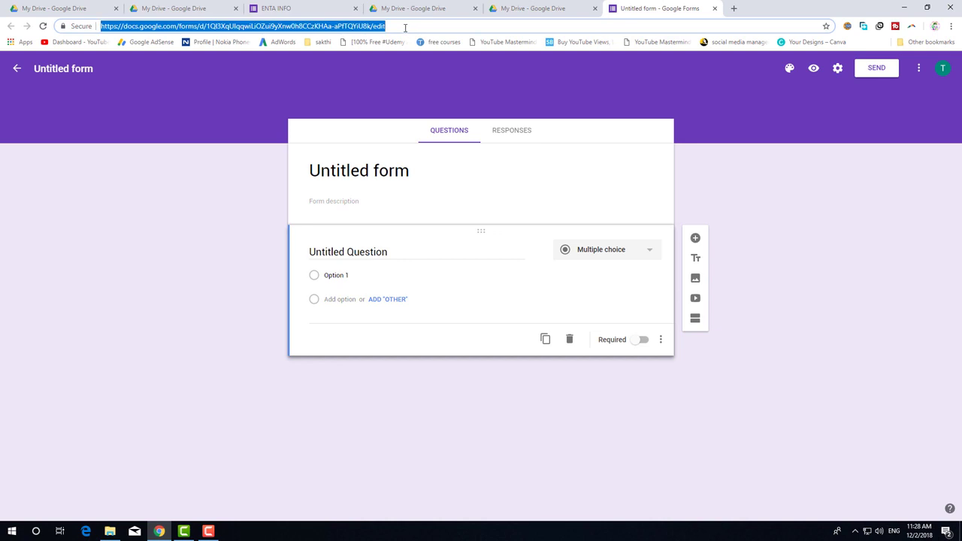
pyautogui.write('form')
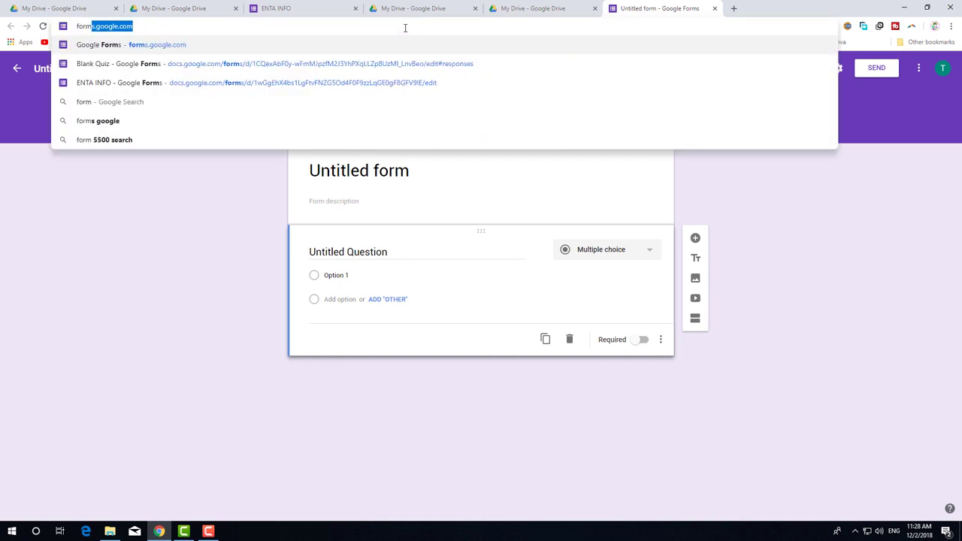
pyautogui.press('Return')
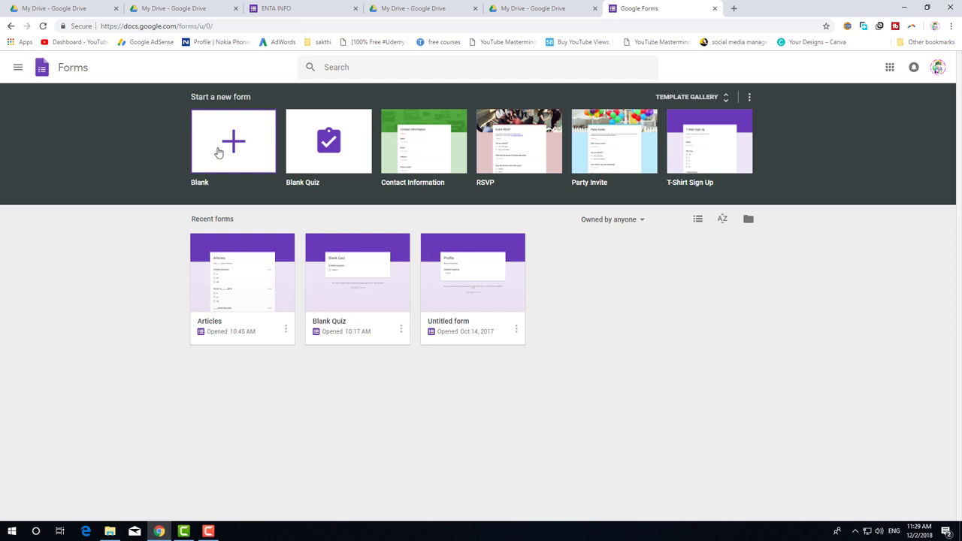
# Create a blank form, title it 'Computer Course Application', and confirm it as the file name.
pyautogui.click(218, 153)
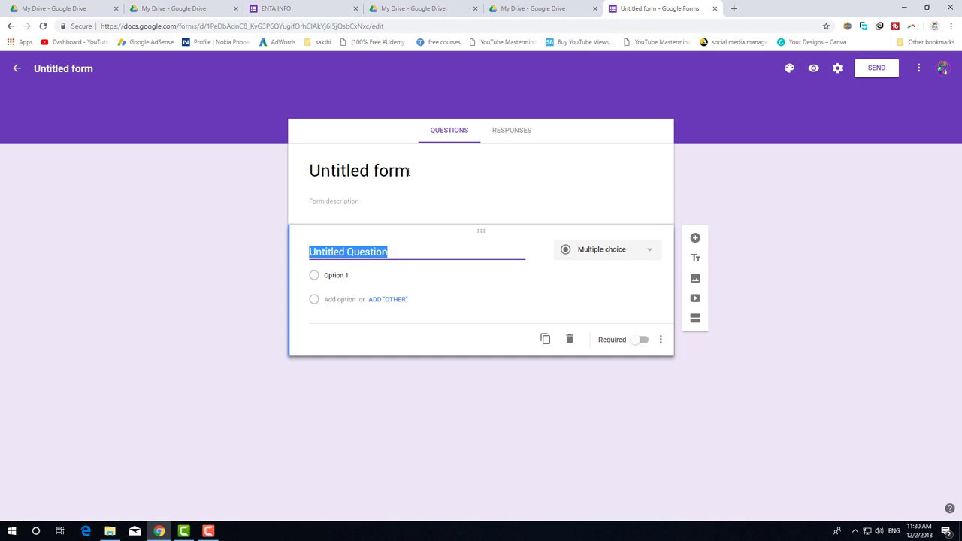
pyautogui.click(410, 172)
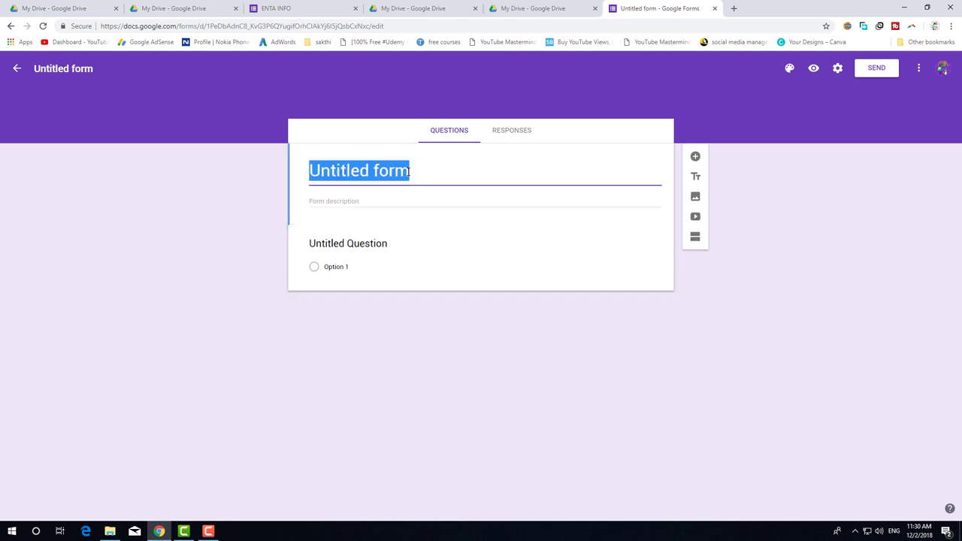
pyautogui.write('COm')
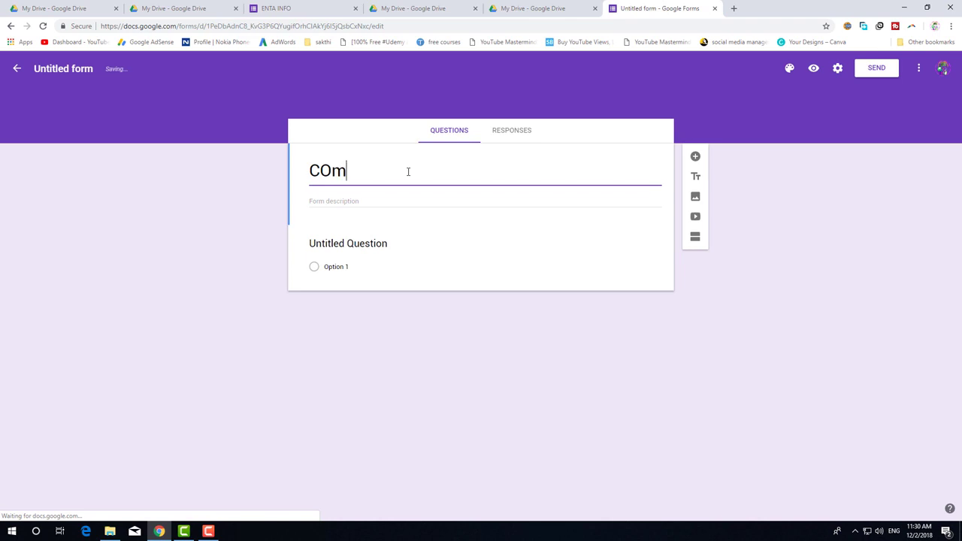
pyautogui.click(310, 203)
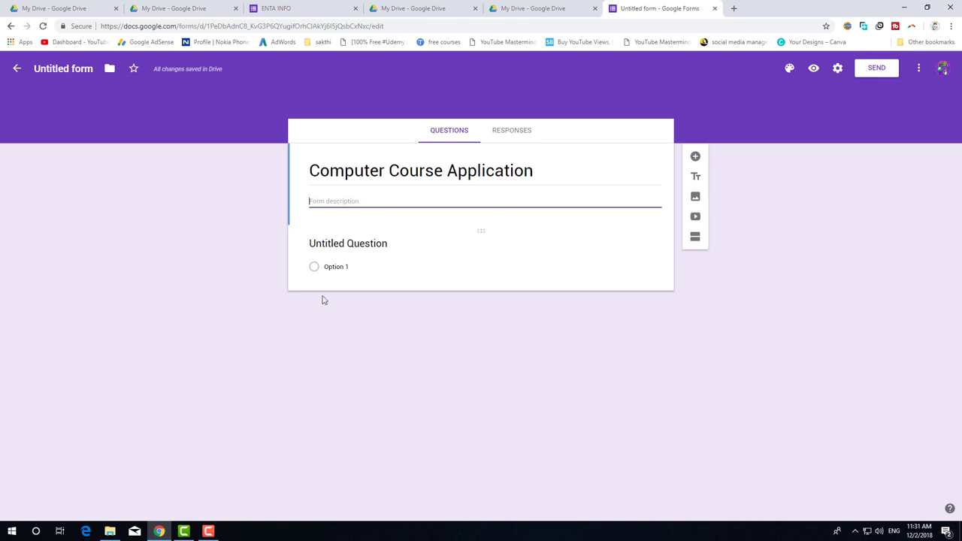
pyautogui.click(69, 67)
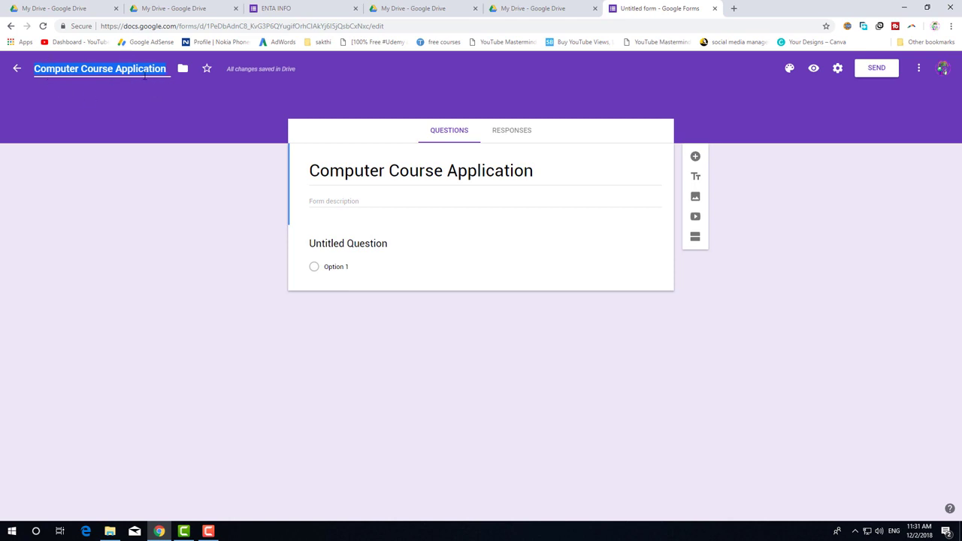
pyautogui.click(166, 113)
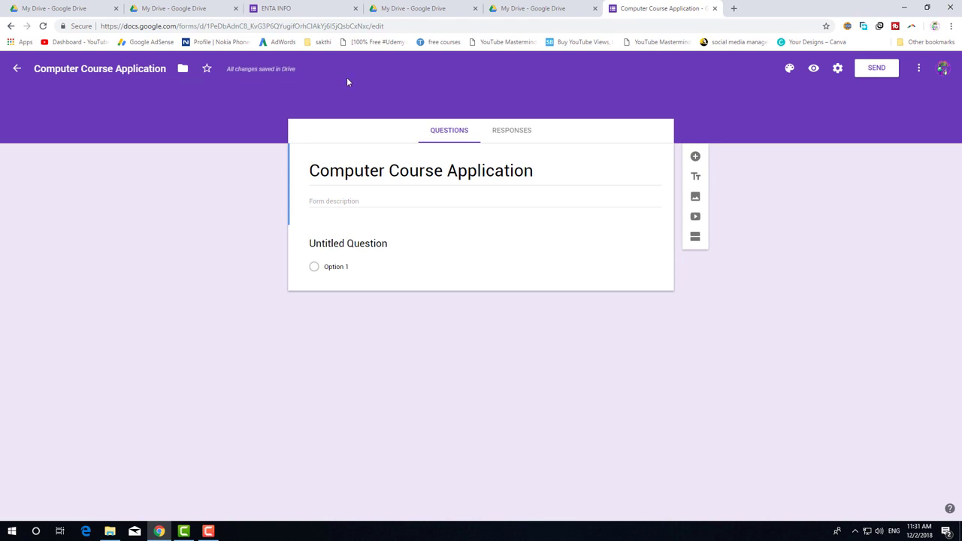
# Make the first question a required Short answer titled 'NAME', then add another question.
pyautogui.click(374, 243)
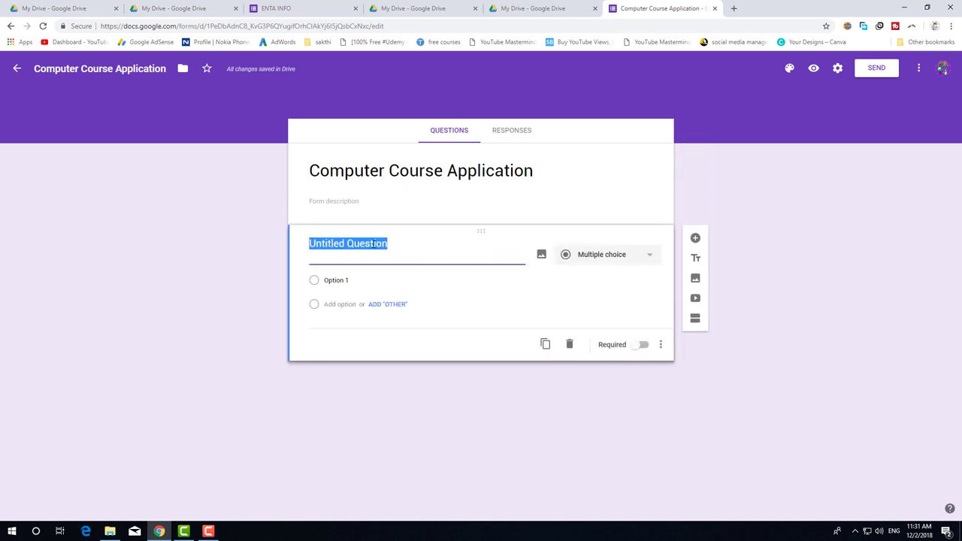
pyautogui.click(650, 258)
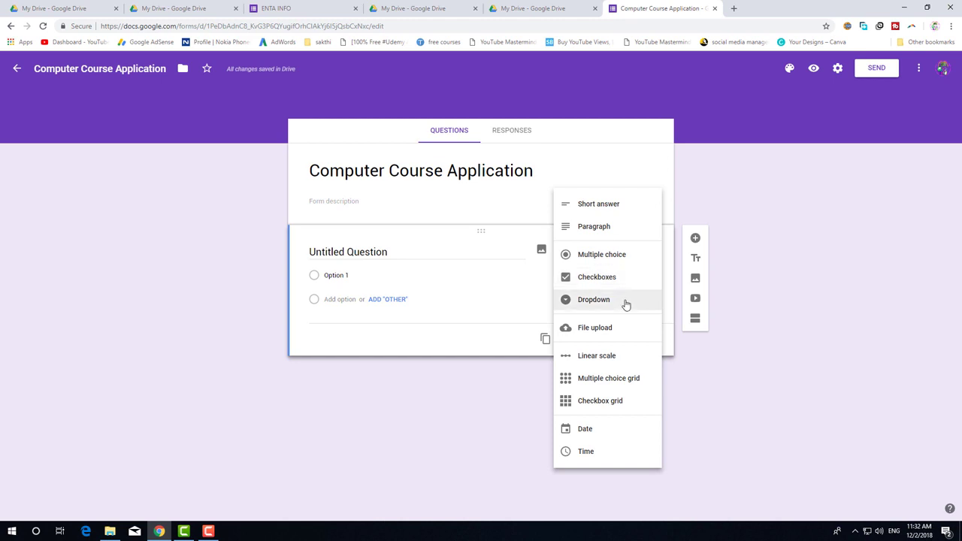
pyautogui.click(639, 214)
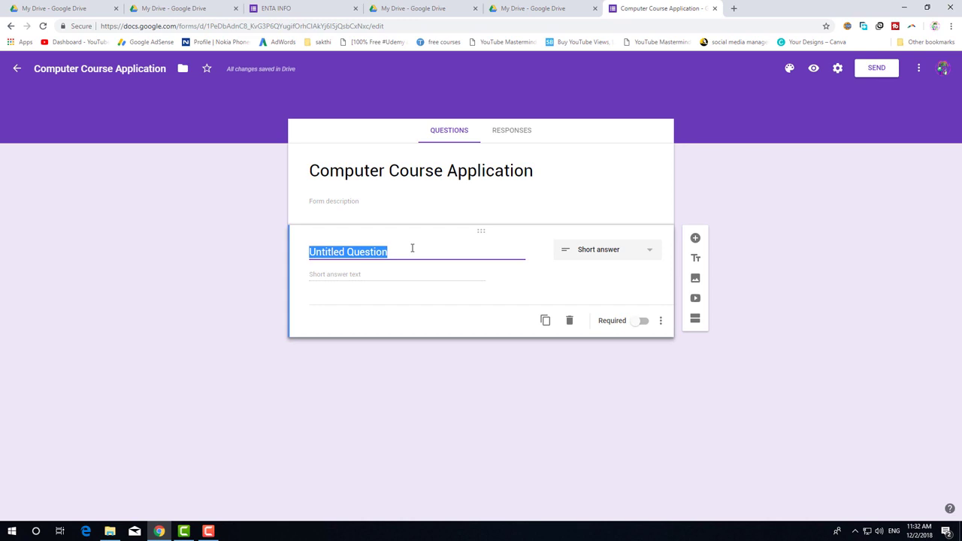
pyautogui.write('N')
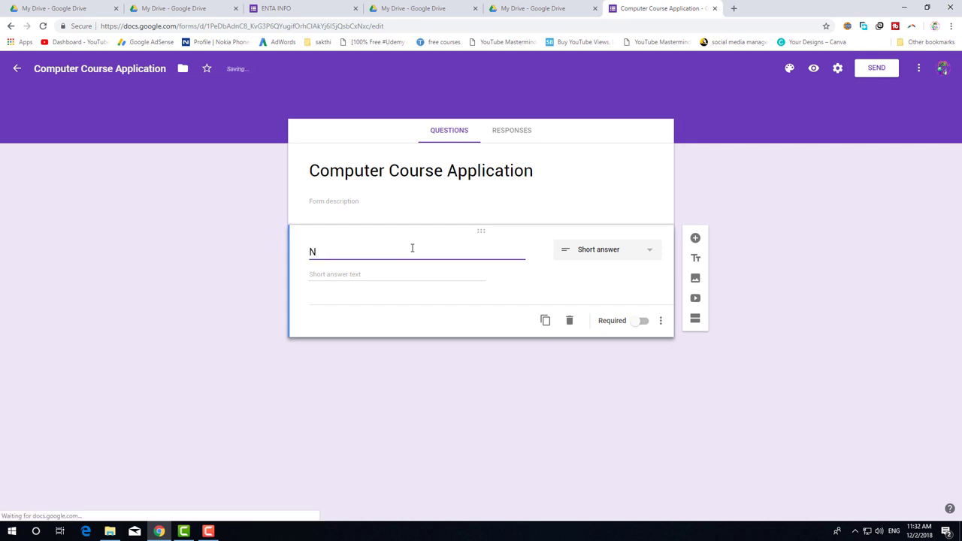
pyautogui.write('AME')
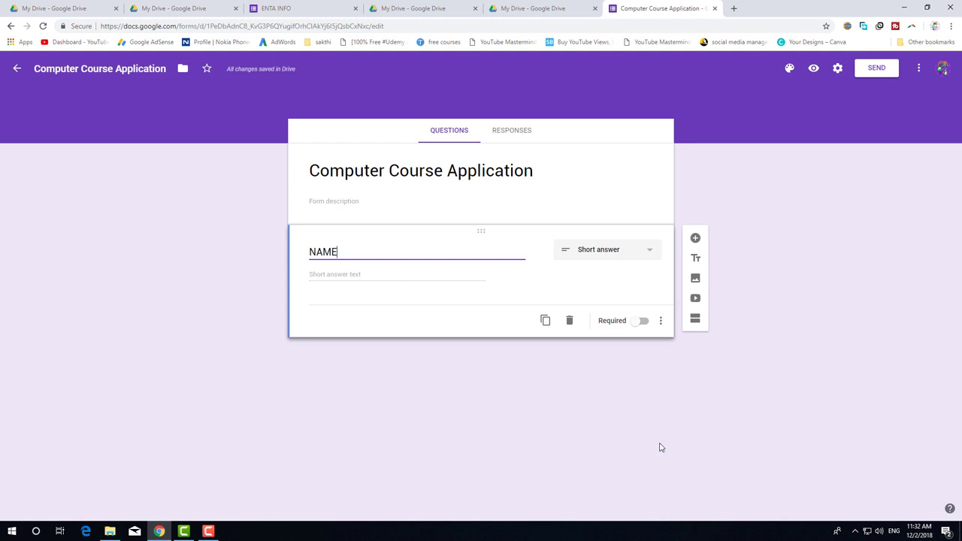
pyautogui.click(645, 322)
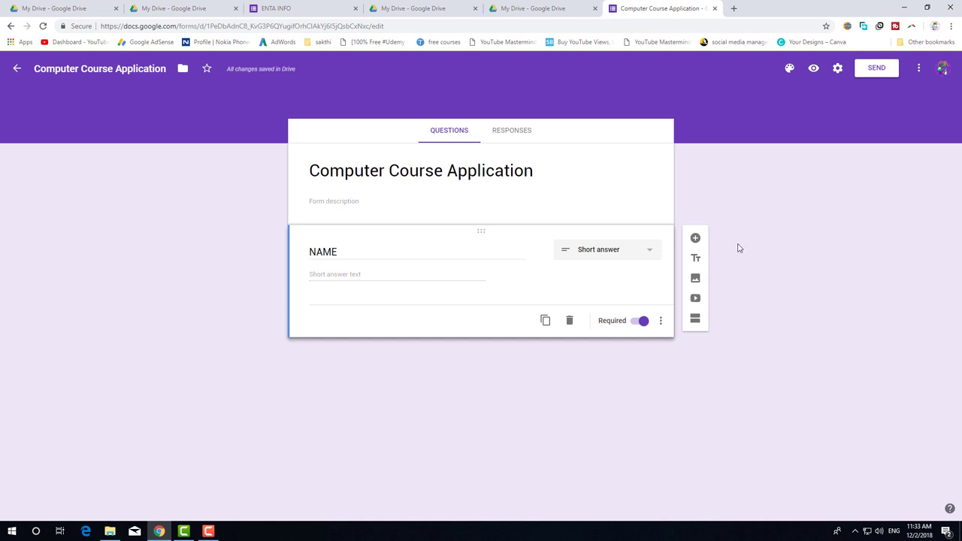
pyautogui.click(696, 239)
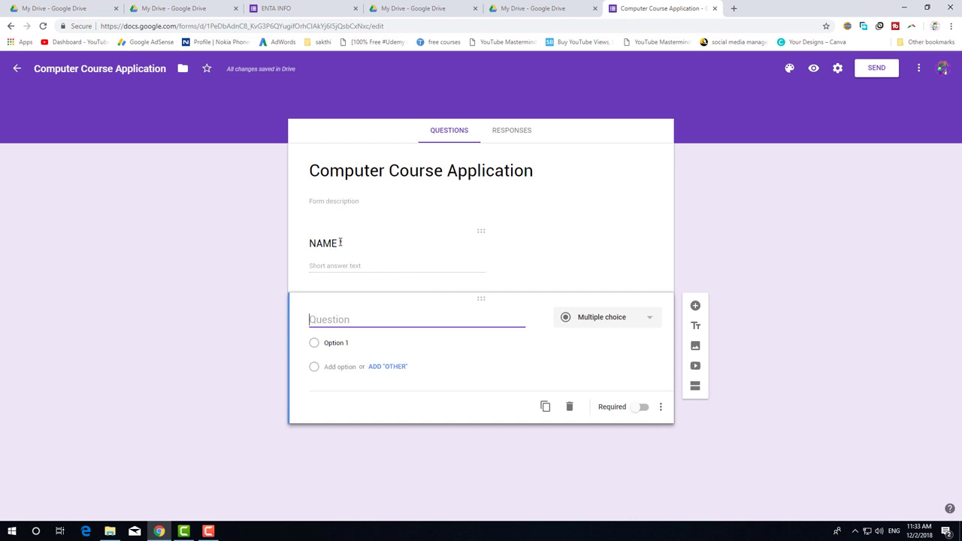
# Title the second question 'DATE OF BIRTH', keep its type as Date, and mark it required.
pyautogui.write('DATE OF BIRTH')
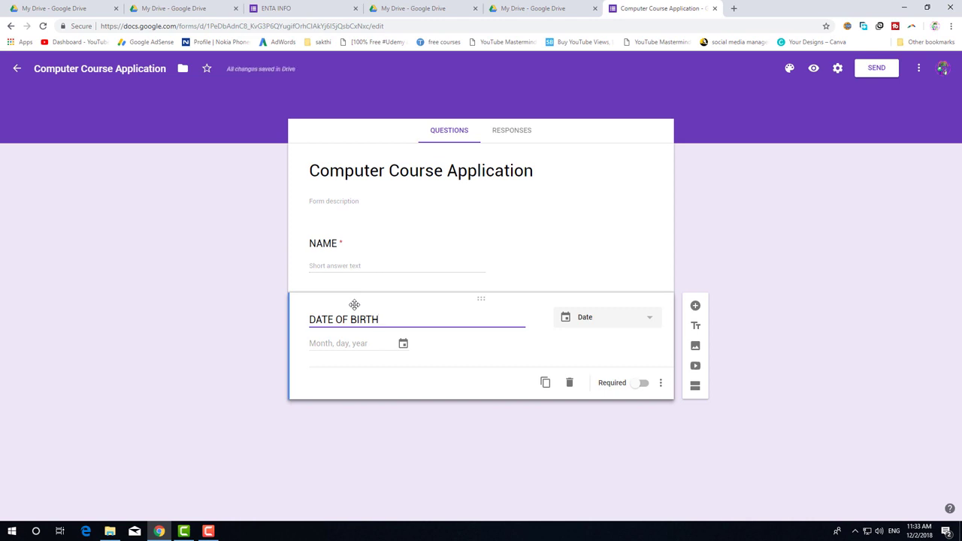
pyautogui.click(628, 316)
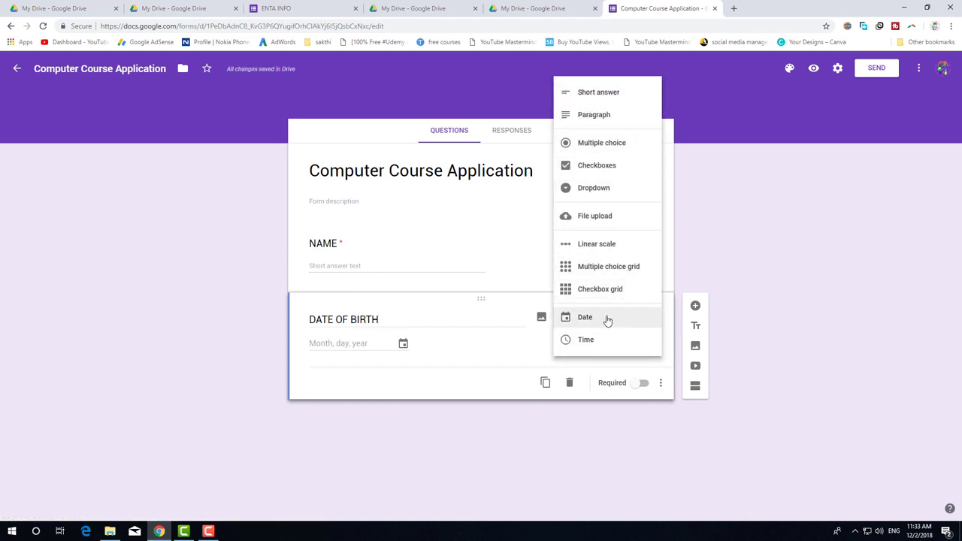
pyautogui.click(606, 319)
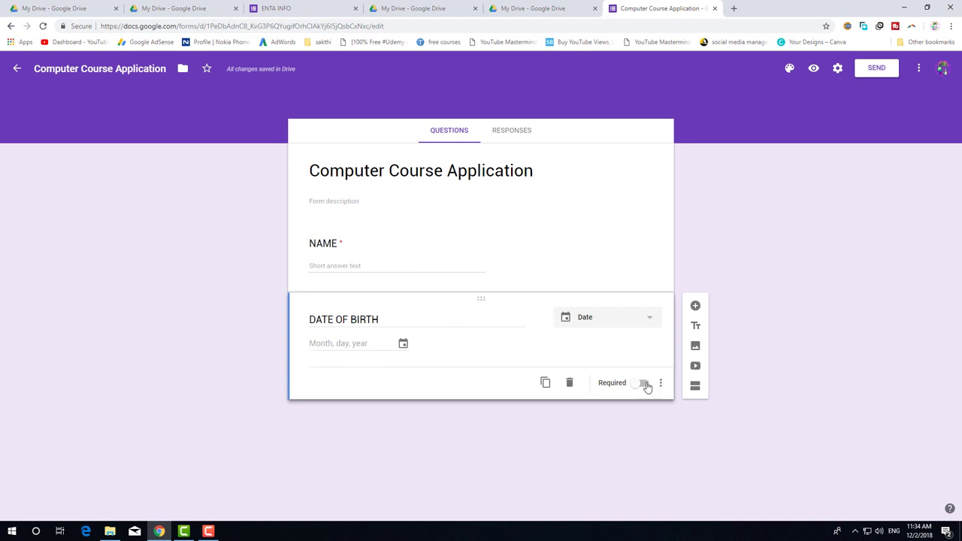
pyautogui.click(644, 385)
# Add a short-answer question titled 'EMAIL' below DATE OF BIRTH.
pyautogui.click(696, 307)
pyautogui.write('EMAIL')
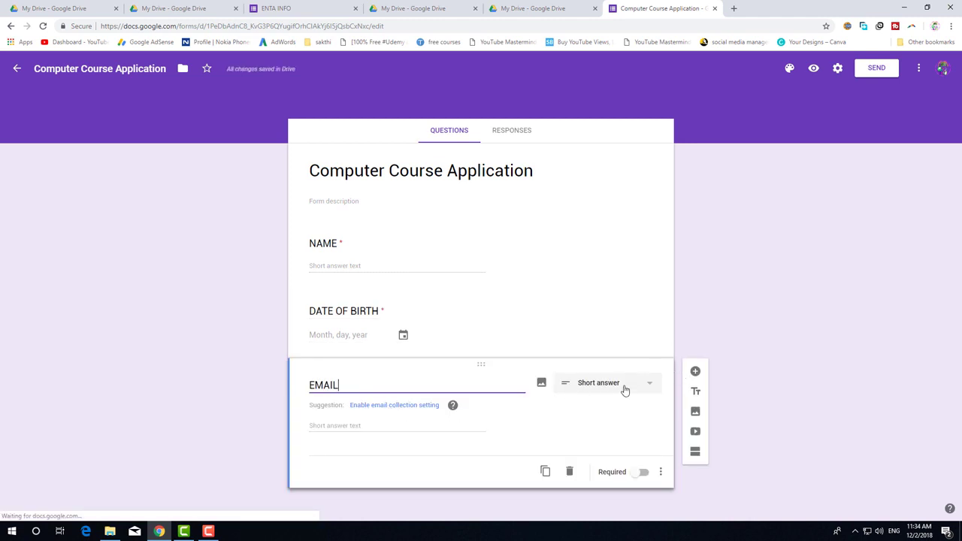
pyautogui.click(451, 429)
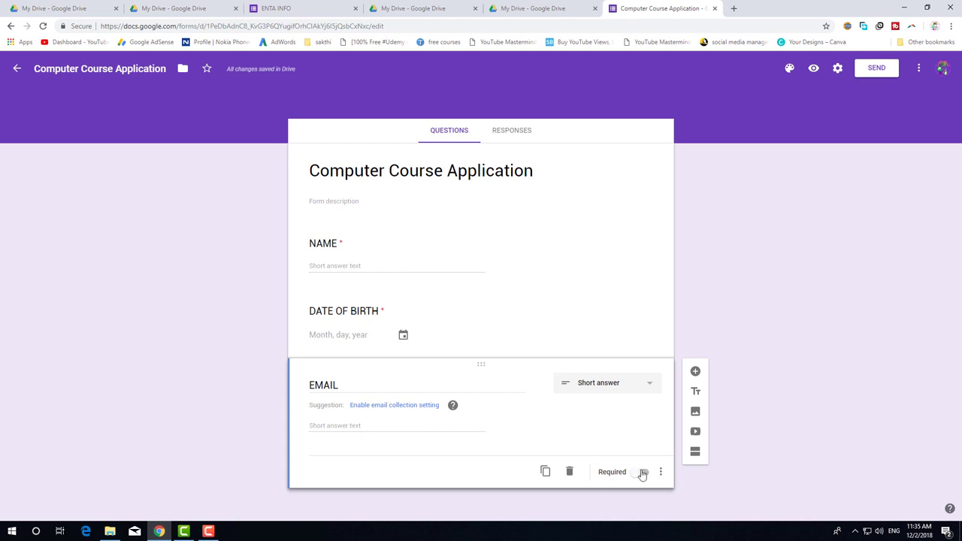
# Make EMAIL required with Text > Contains '@' validation and error 'Please enter a valid email address'.
pyautogui.click(642, 473)
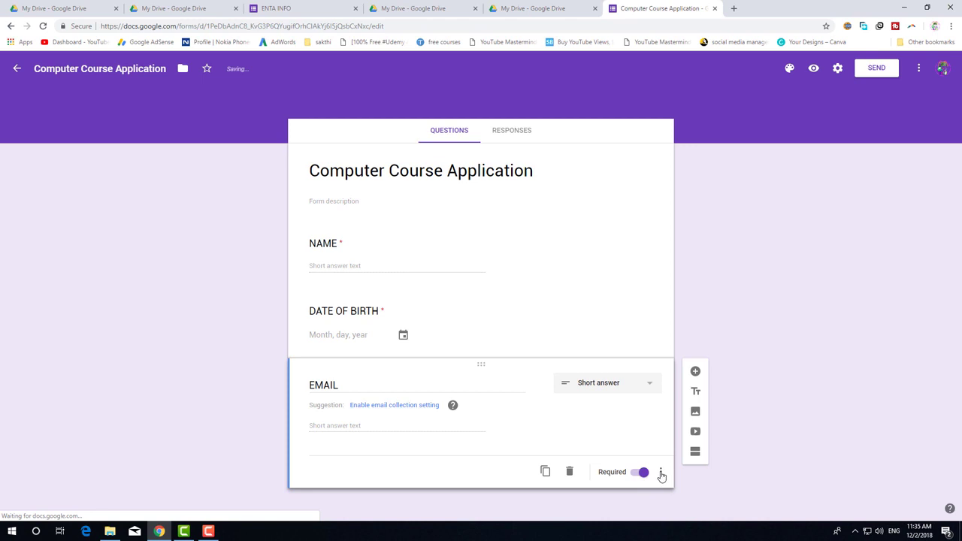
pyautogui.click(661, 475)
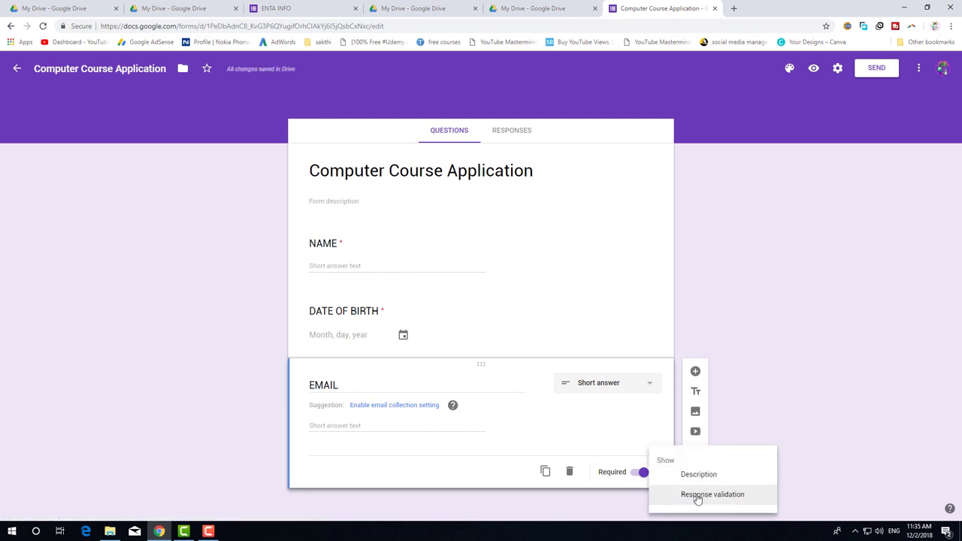
pyautogui.click(698, 494)
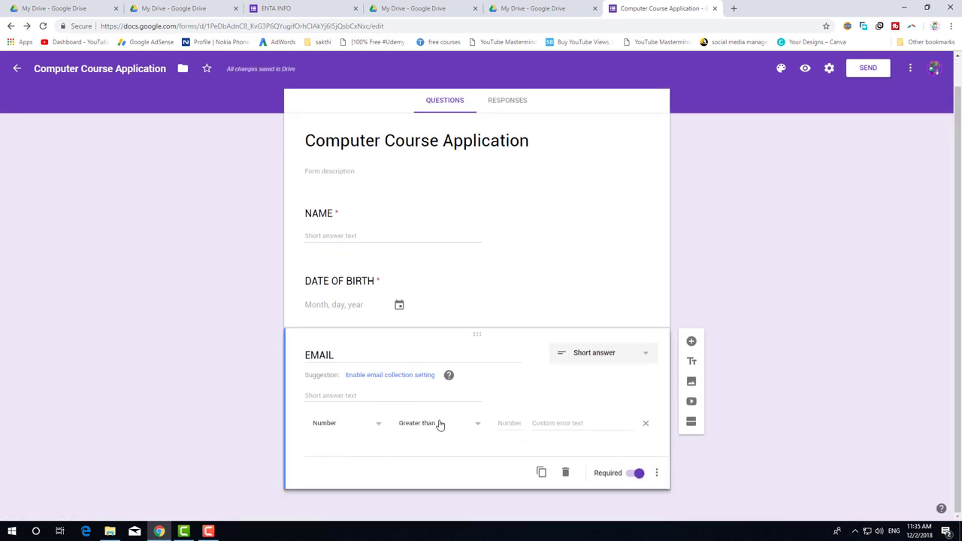
pyautogui.click(326, 424)
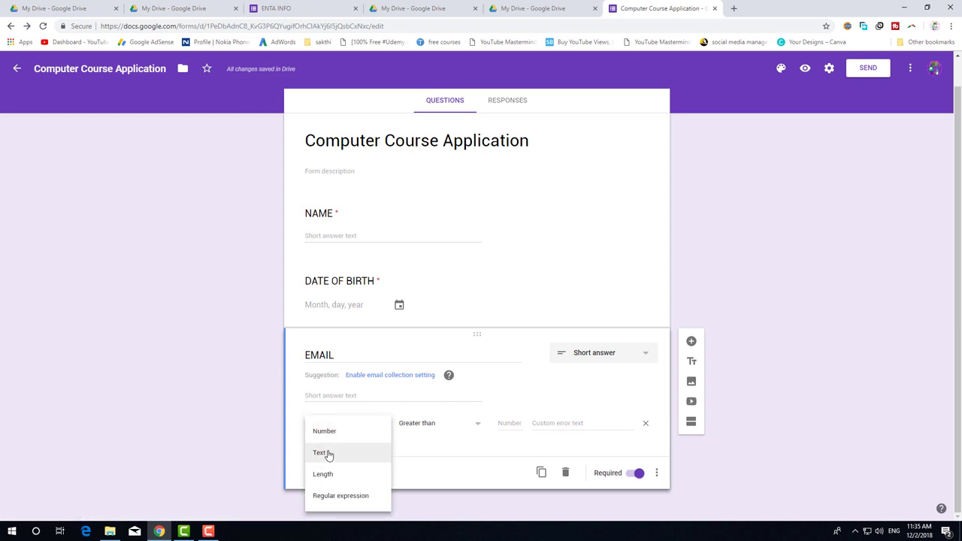
pyautogui.click(328, 453)
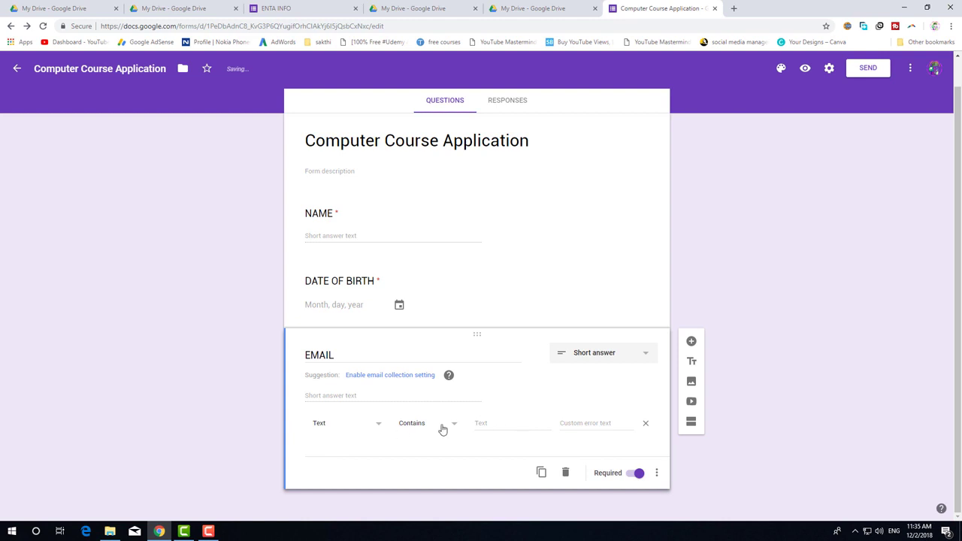
pyautogui.click(499, 425)
pyautogui.write('@')
pyautogui.click(601, 424)
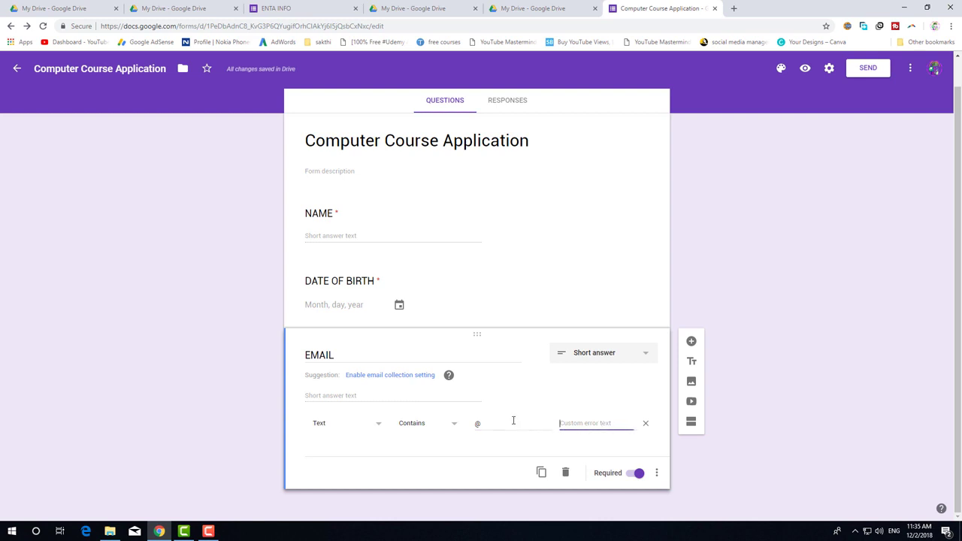
pyautogui.write('Please e')
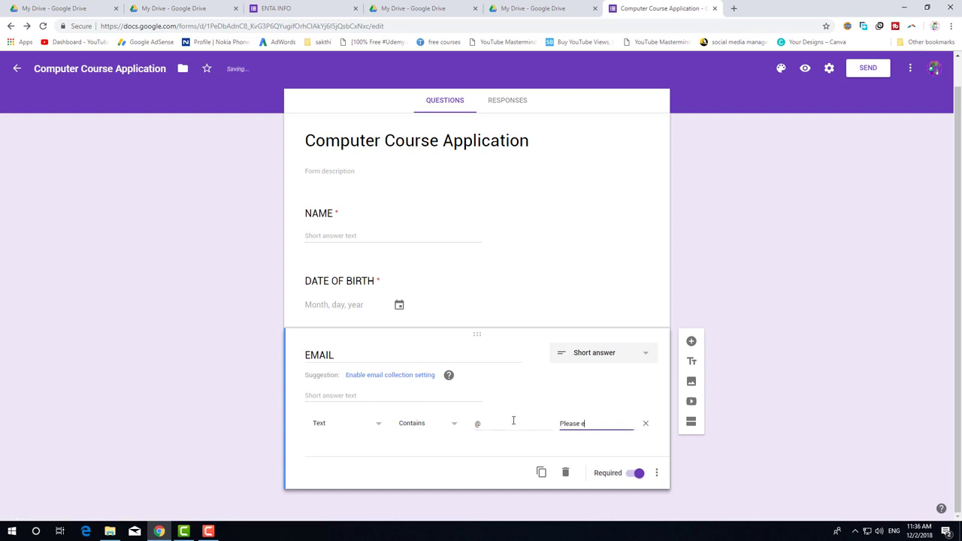
pyautogui.write('nter a valid email address')
pyautogui.click(511, 459)
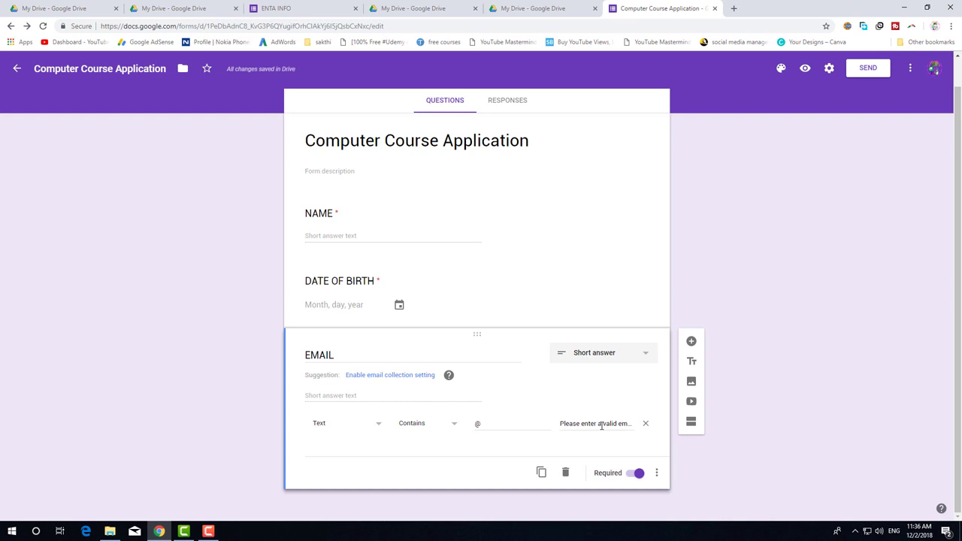
# Add a short-answer question titled 'WHATSAPP NUMBER' below EMAIL.
pyautogui.click(692, 342)
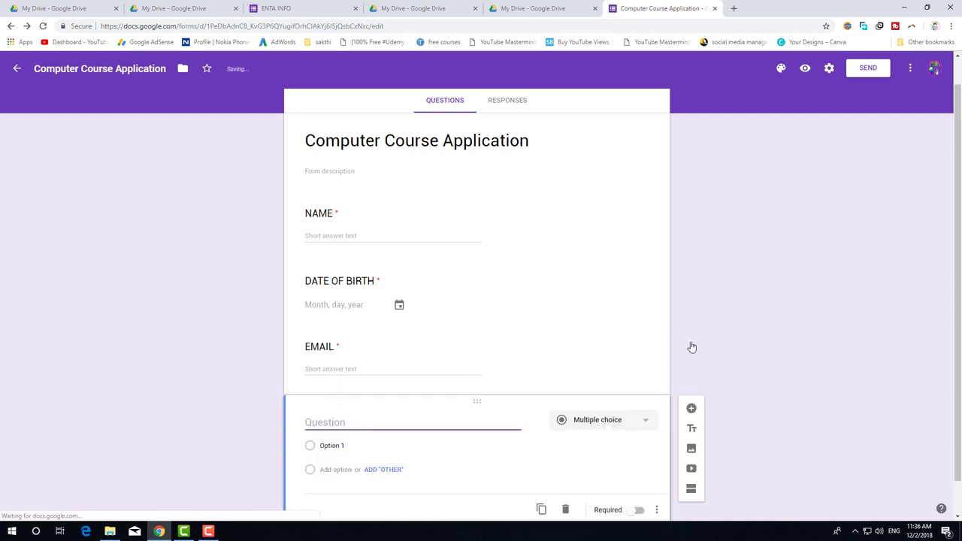
pyautogui.write('WHATSAPP NUMBER')
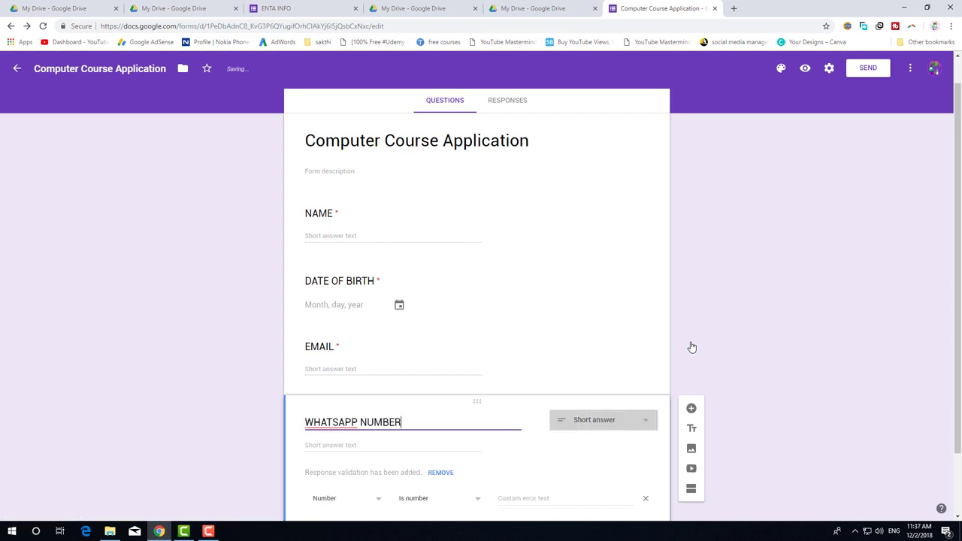
pyautogui.click(740, 293)
pyautogui.scroll(-1, 742, 293)
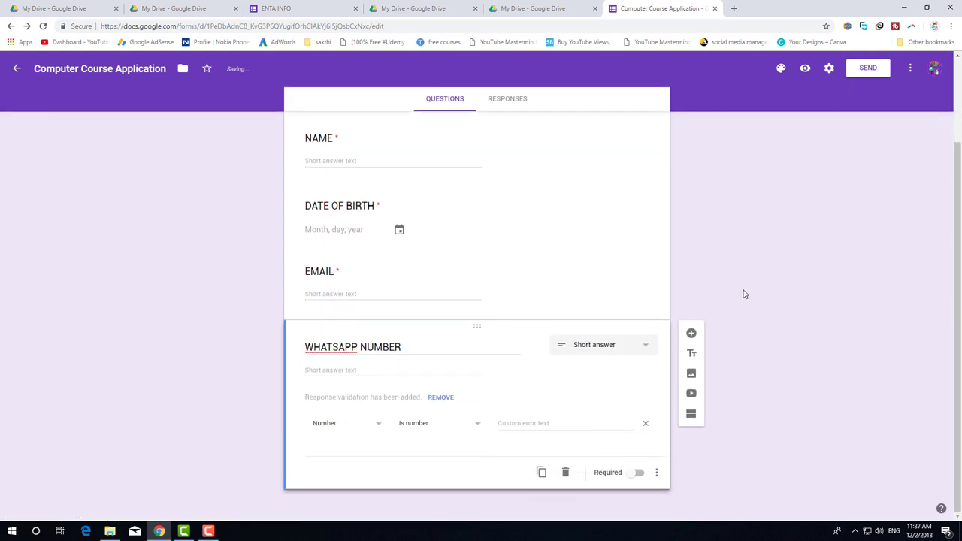
pyautogui.click(607, 344)
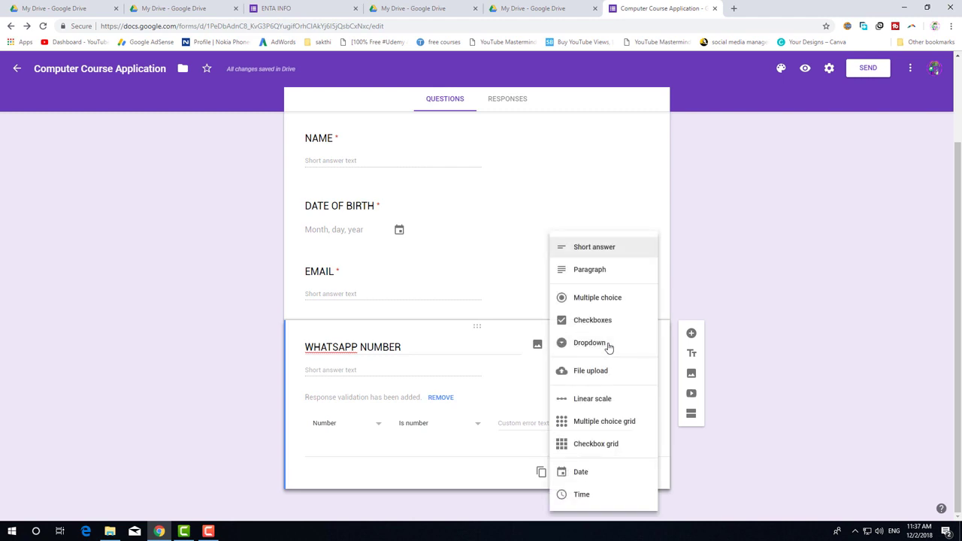
pyautogui.click(638, 248)
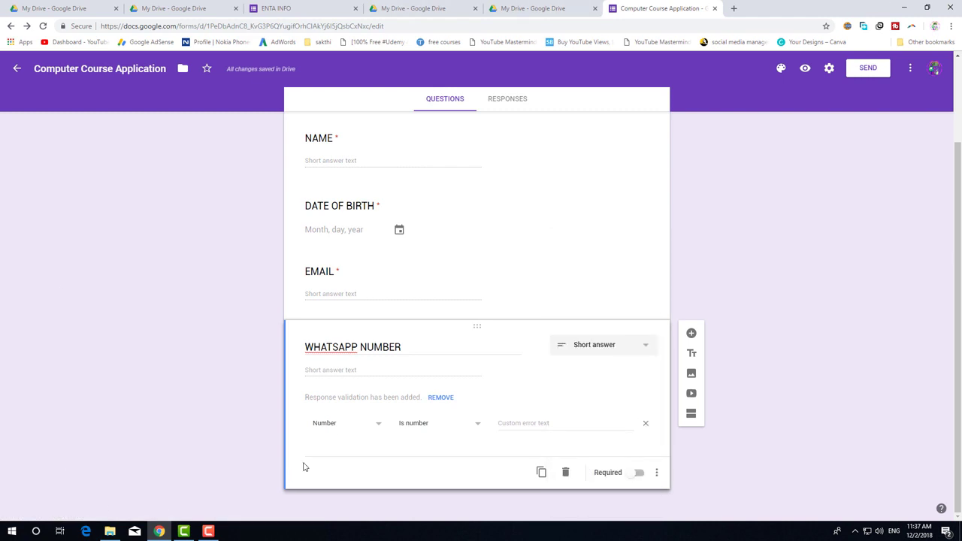
# Validate it as a number greater than or equal to 600000000, erroring 'Please enter a valid phone number'.
pyautogui.click(336, 426)
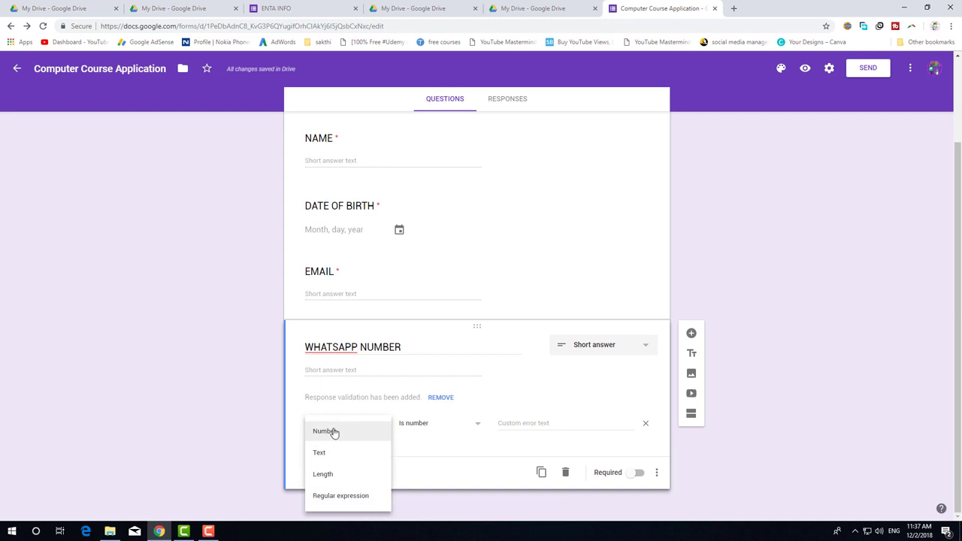
pyautogui.click(332, 432)
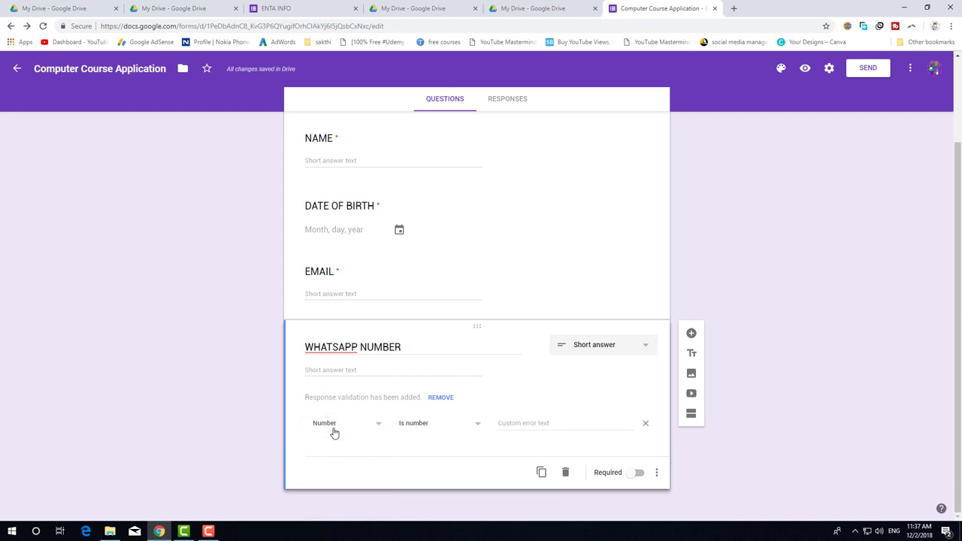
pyautogui.click(447, 425)
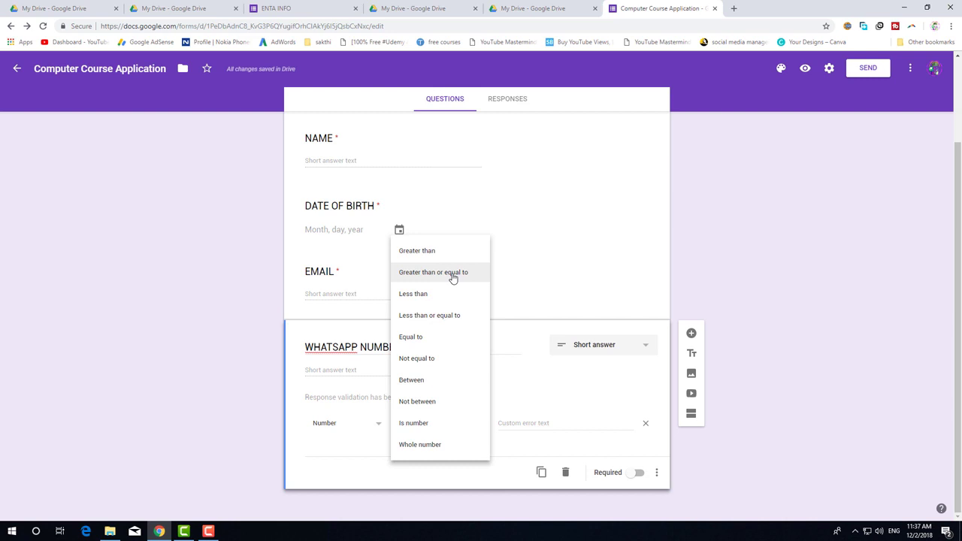
pyautogui.click(453, 276)
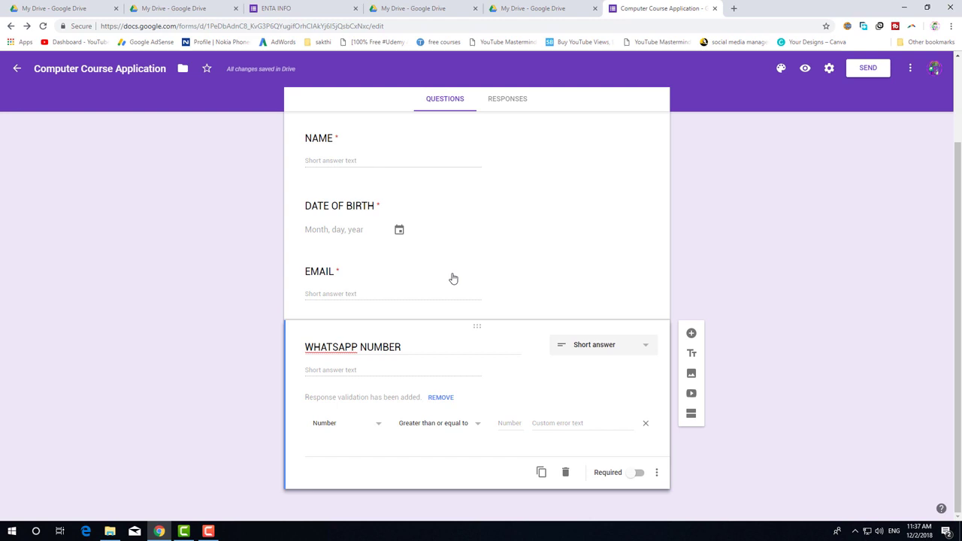
pyautogui.click(510, 423)
pyautogui.write('6')
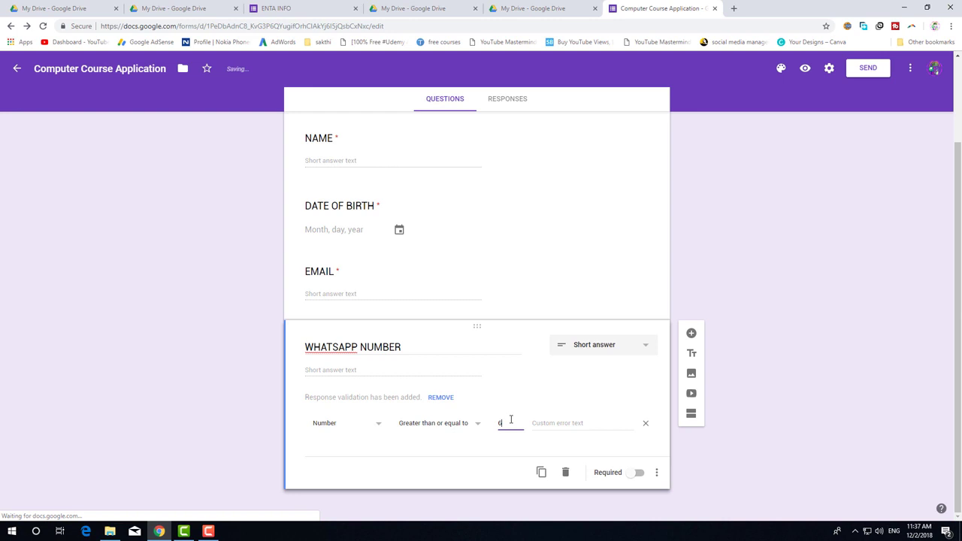
pyautogui.write('000')
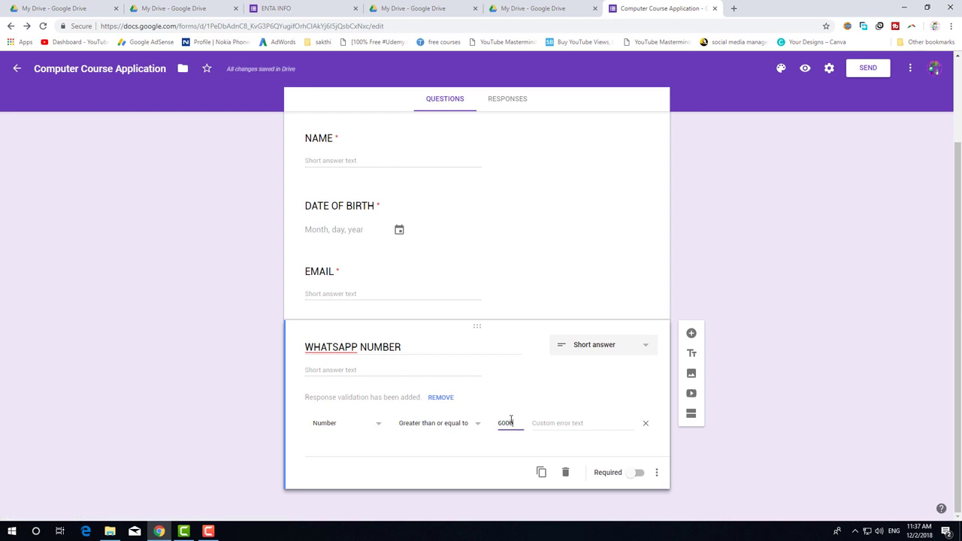
pyautogui.write('00000')
pyautogui.press('BackSpace')
pyautogui.press('BackSpace')
pyautogui.press('BackSpace')
pyautogui.press('BackSpace')
pyautogui.press('BackSpace')
pyautogui.press('BackSpace')
pyautogui.press('BackSpace')
pyautogui.press('BackSpace')
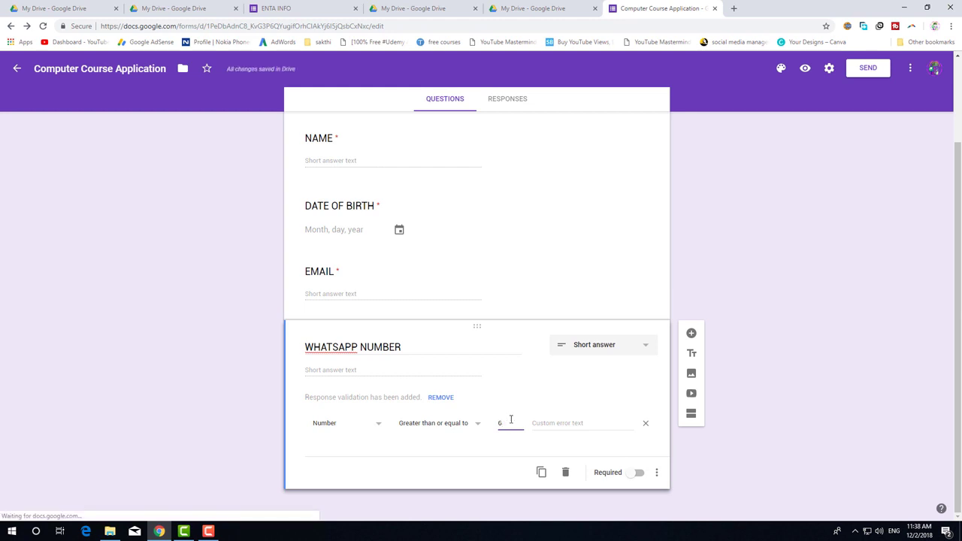
pyautogui.hotkey('ctrl', 'z')
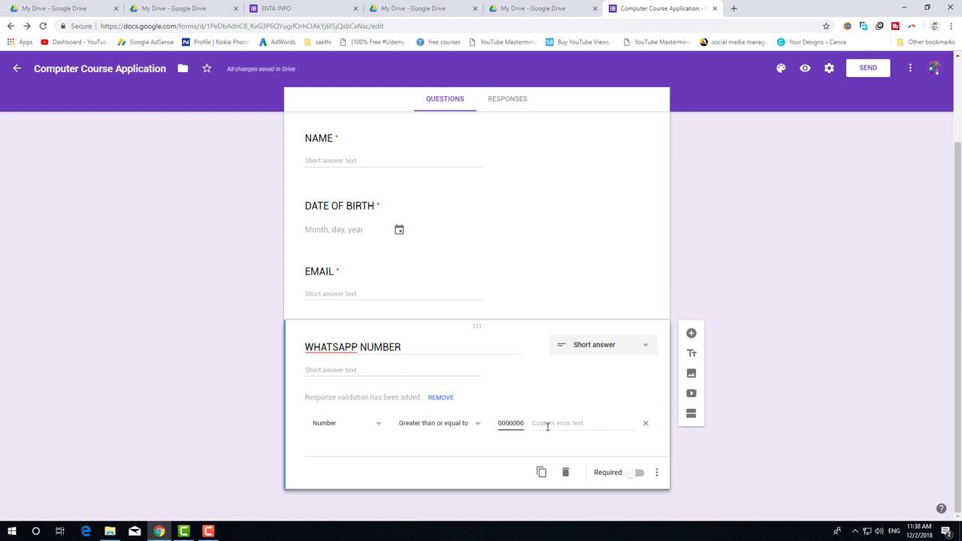
pyautogui.click(547, 426)
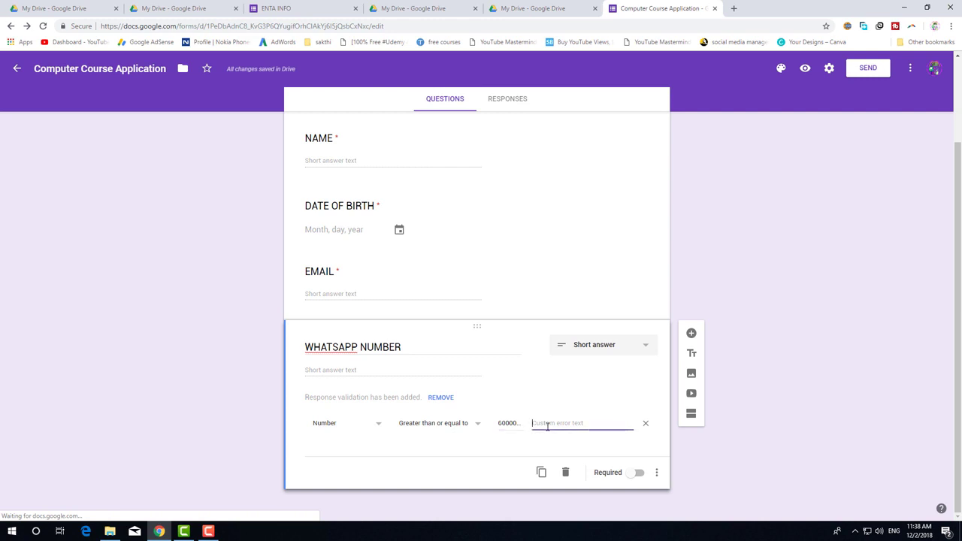
pyautogui.write('Please enter a ')
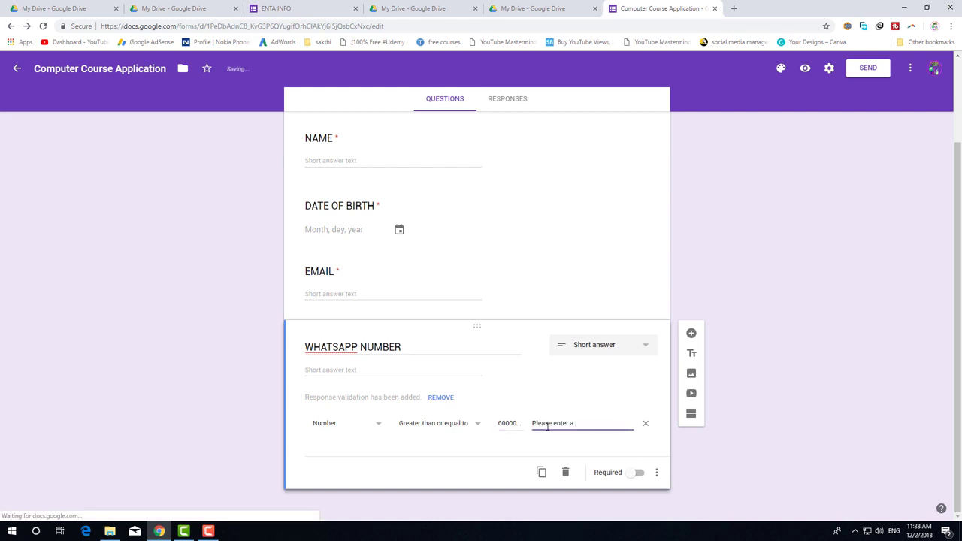
pyautogui.write('valid phone number')
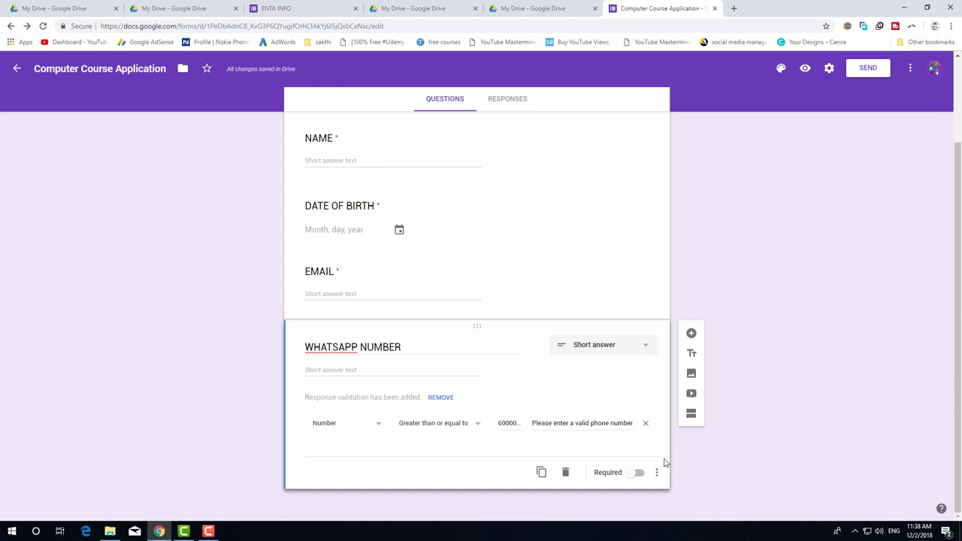
pyautogui.click(659, 496)
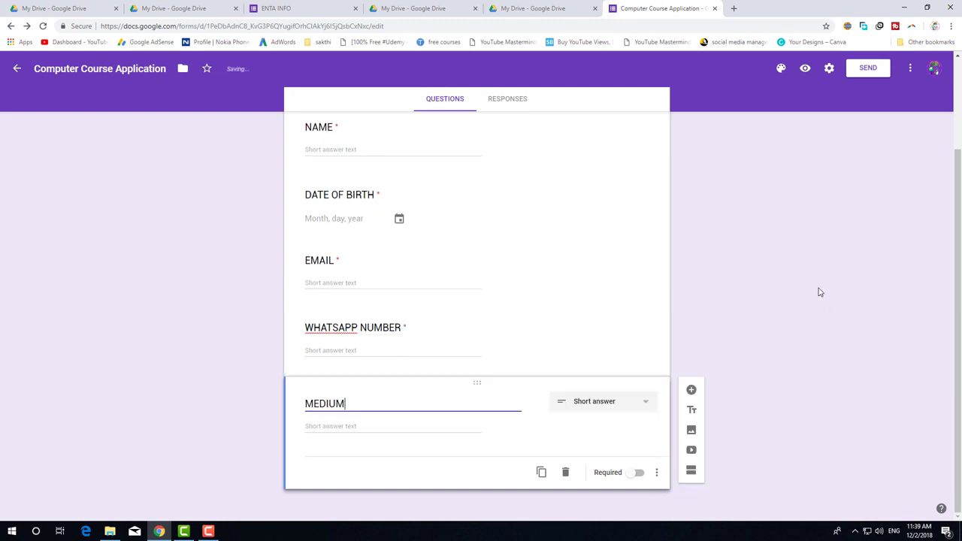
# Make MEDIUM a checkboxes question with options TAMIL, ENGLISH and HINDI, then add a question below.
pyautogui.click(597, 401)
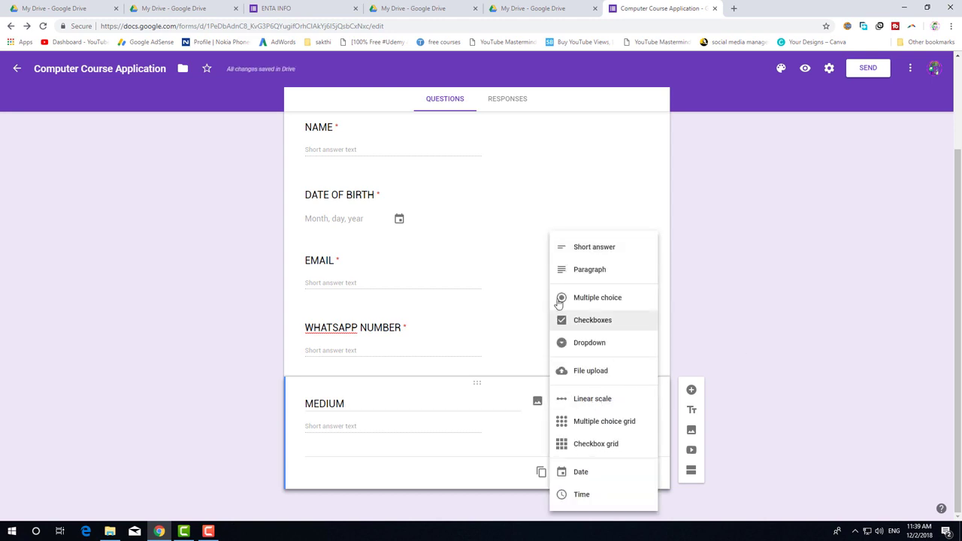
pyautogui.click(610, 323)
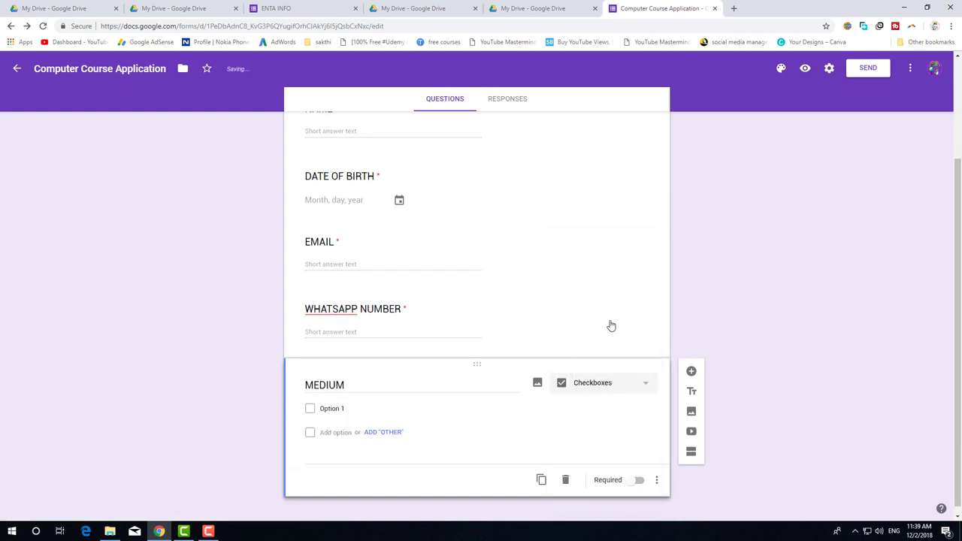
pyautogui.click(337, 407)
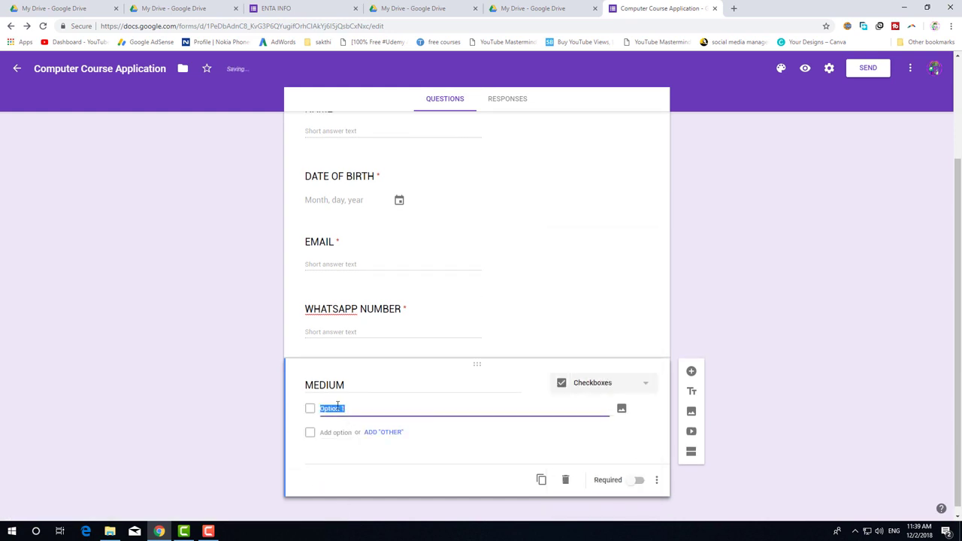
pyautogui.write('tA')
pyautogui.press('BackSpace')
pyautogui.press('BackSpace')
pyautogui.write('TAMIL')
pyautogui.click(335, 432)
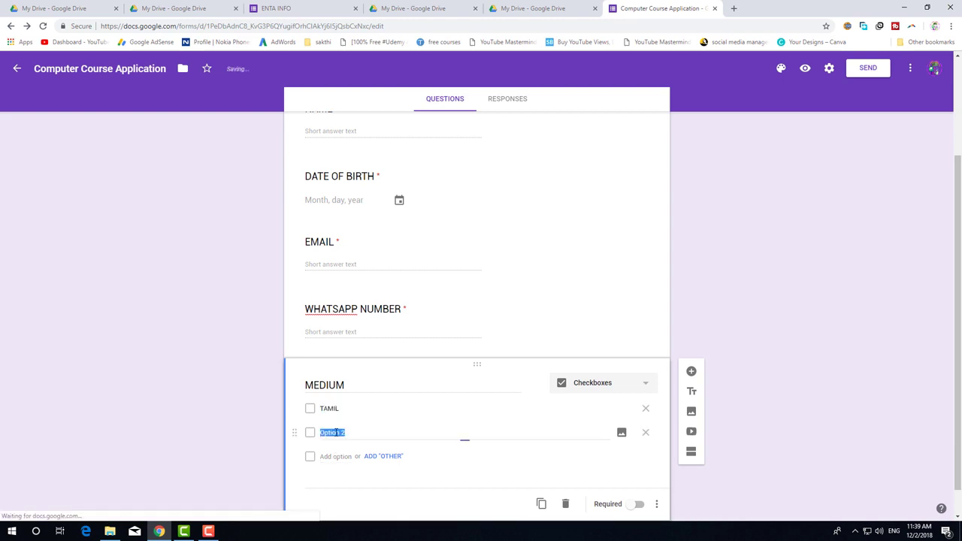
pyautogui.write('ENGLISH')
pyautogui.click(335, 456)
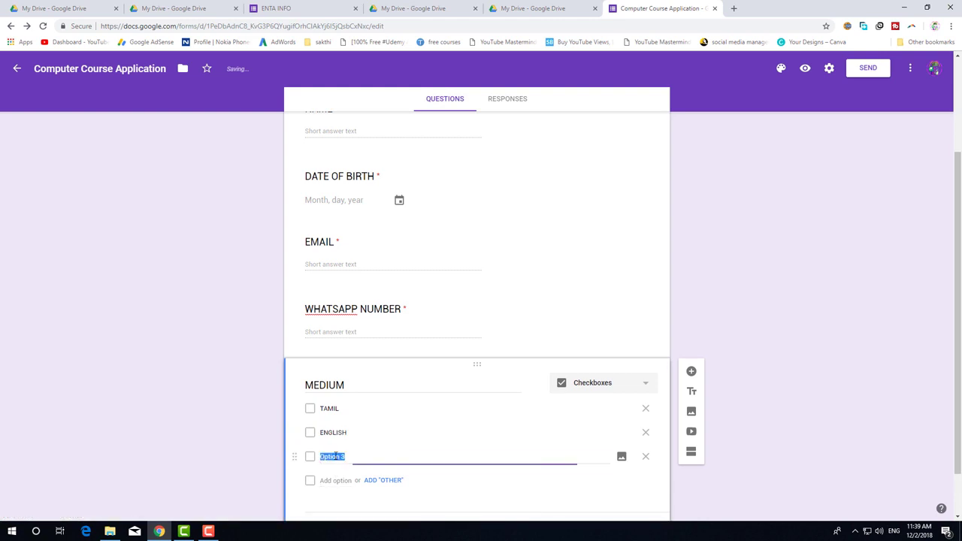
pyautogui.write('HINDI')
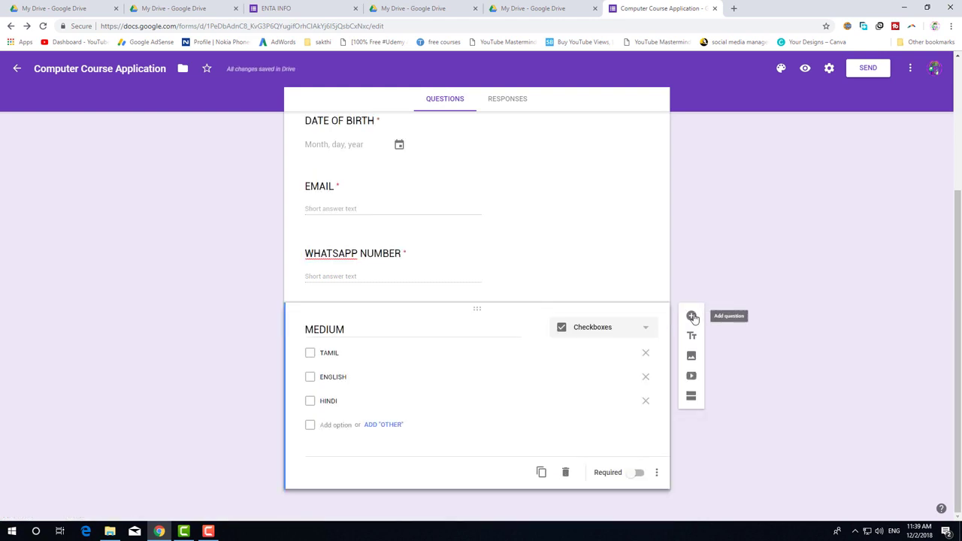
pyautogui.click(691, 317)
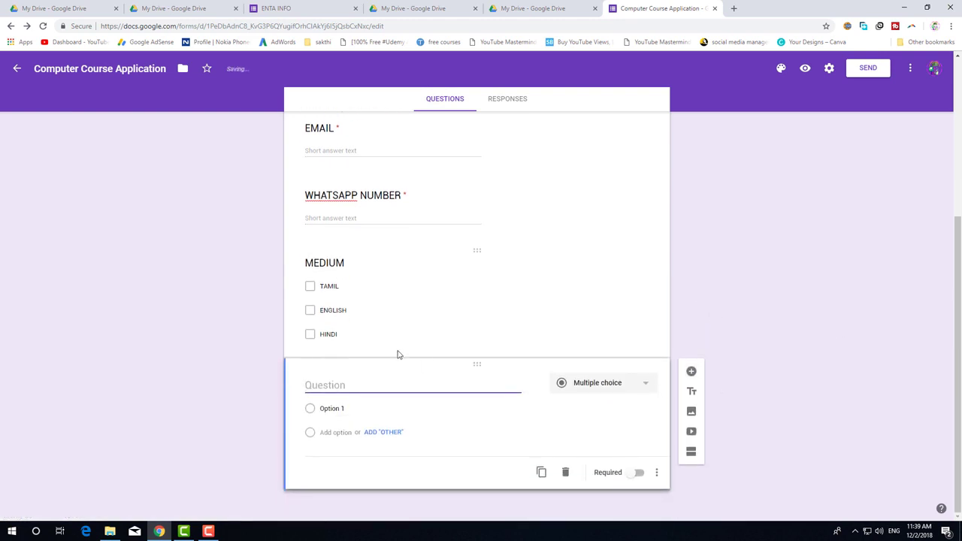
# Title the new question 'ADDRESS', set it to Paragraph, and mark it required.
pyautogui.write('ADDRE')
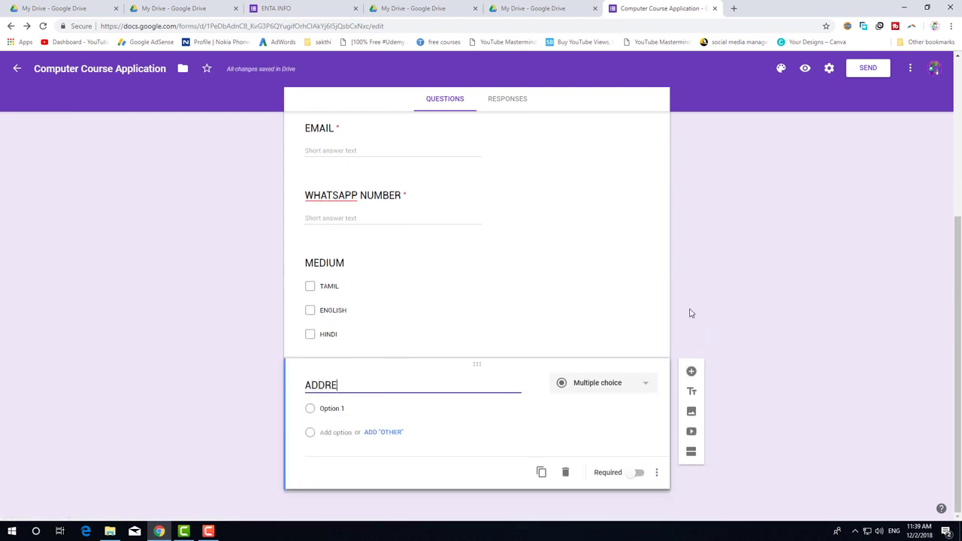
pyautogui.write('SS')
pyautogui.click(550, 381)
pyautogui.click(590, 269)
pyautogui.click(608, 406)
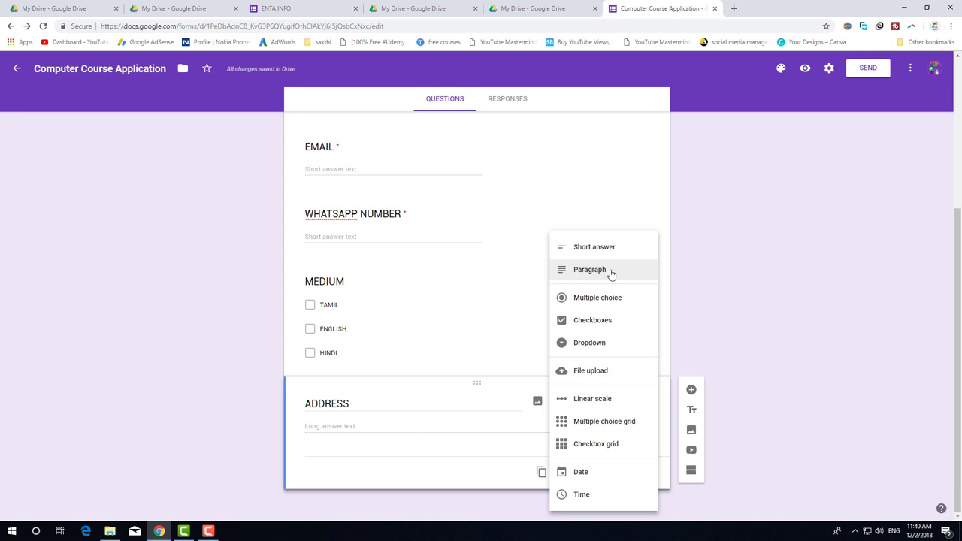
pyautogui.click(611, 272)
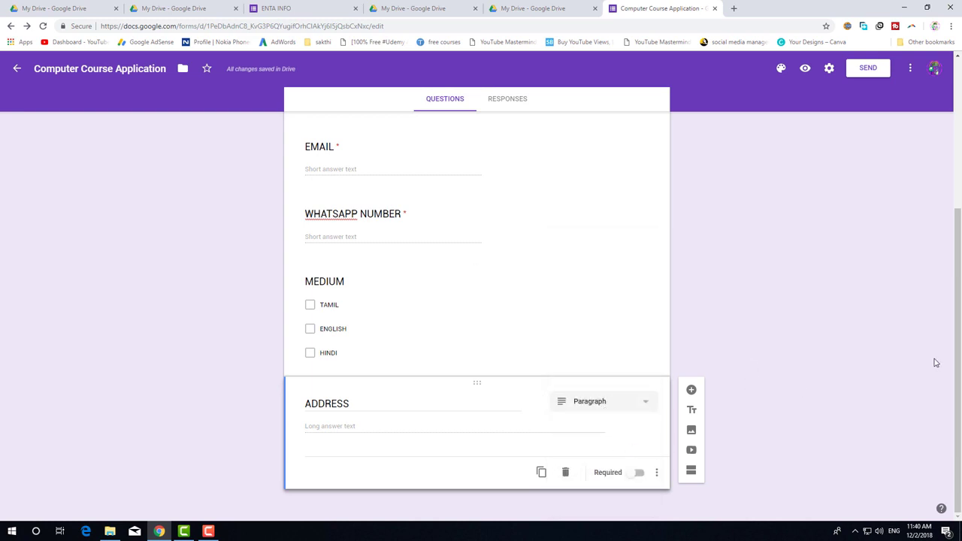
pyautogui.click(638, 473)
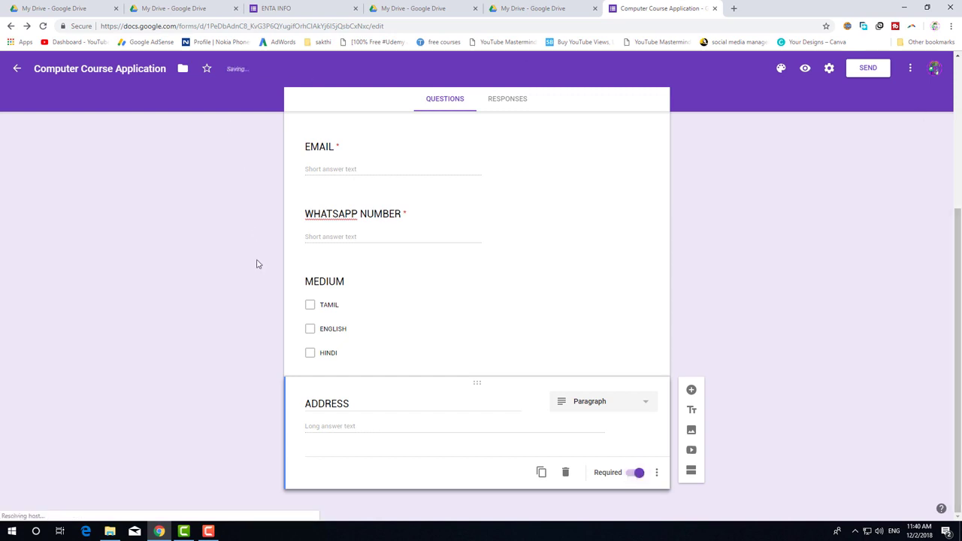
# Mark the MEDIUM question required and start retitling the paragraph question as 'QUALIFICATION'.
pyautogui.click(419, 281)
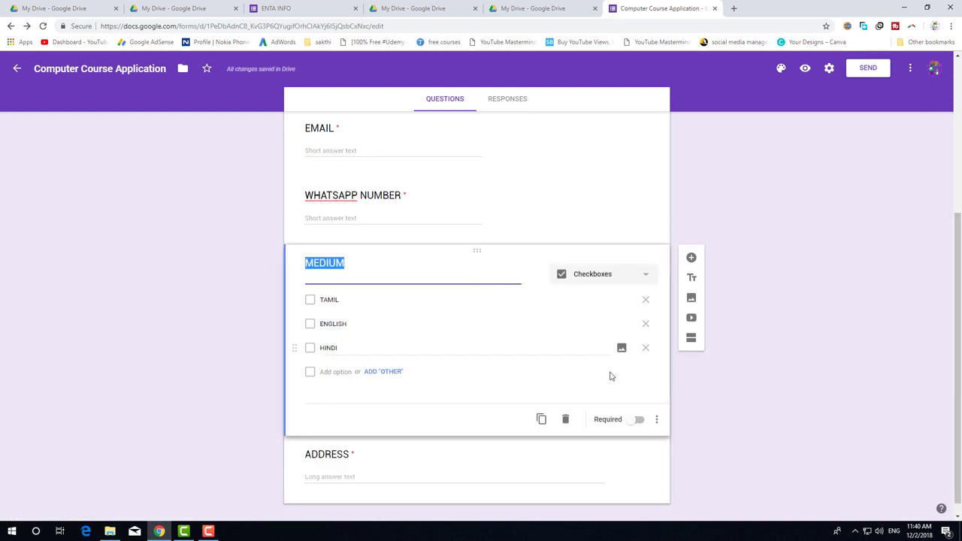
pyautogui.click(639, 420)
pyautogui.click(641, 455)
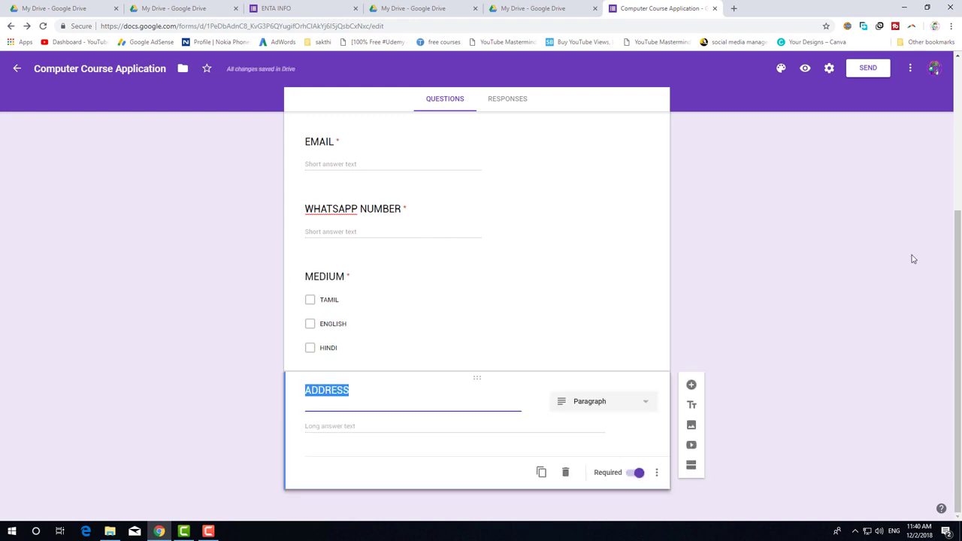
pyautogui.write('QUA')
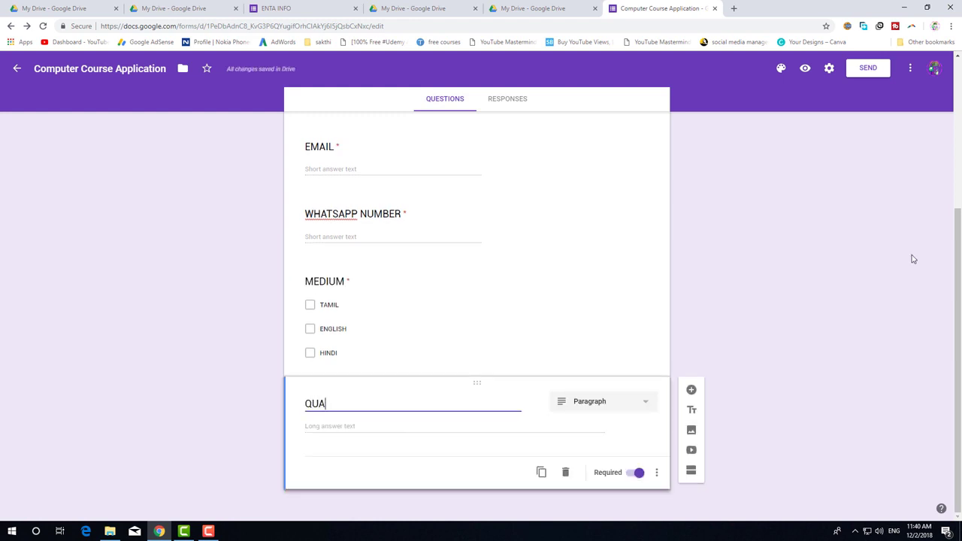
pyautogui.write('LIFICATION')
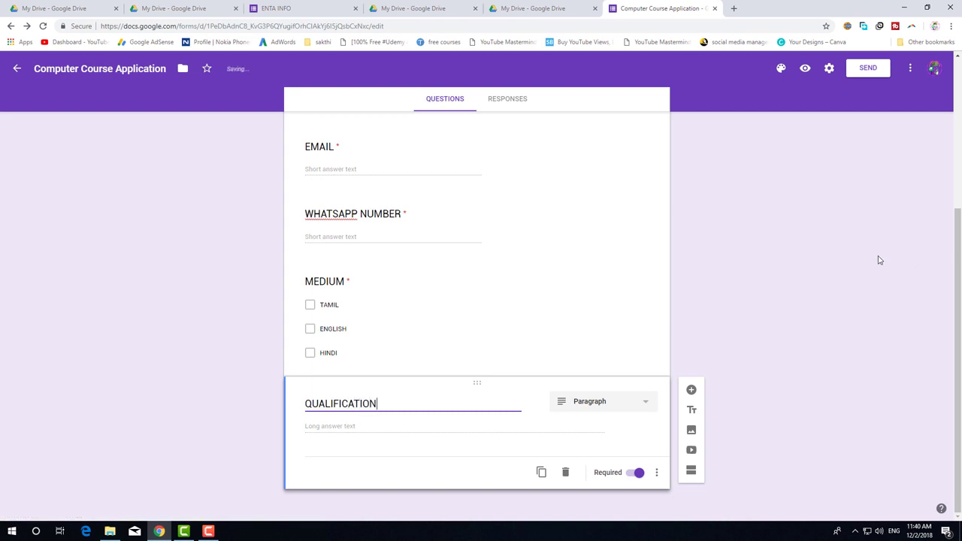
# Turn QUALIFICATION into a Dropdown with choices 10TH, 12TH, DEGREE and PG.
pyautogui.click(633, 402)
pyautogui.click(622, 343)
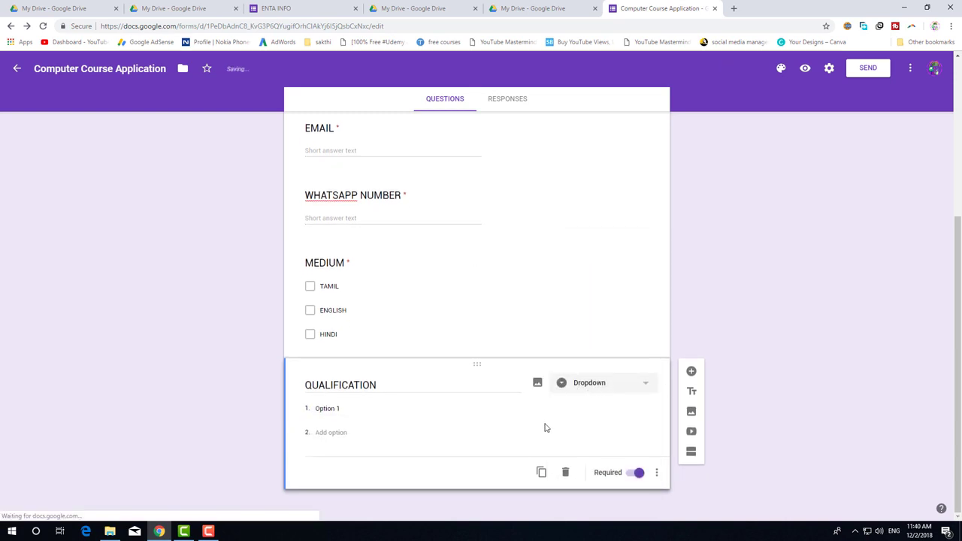
pyautogui.click(329, 410)
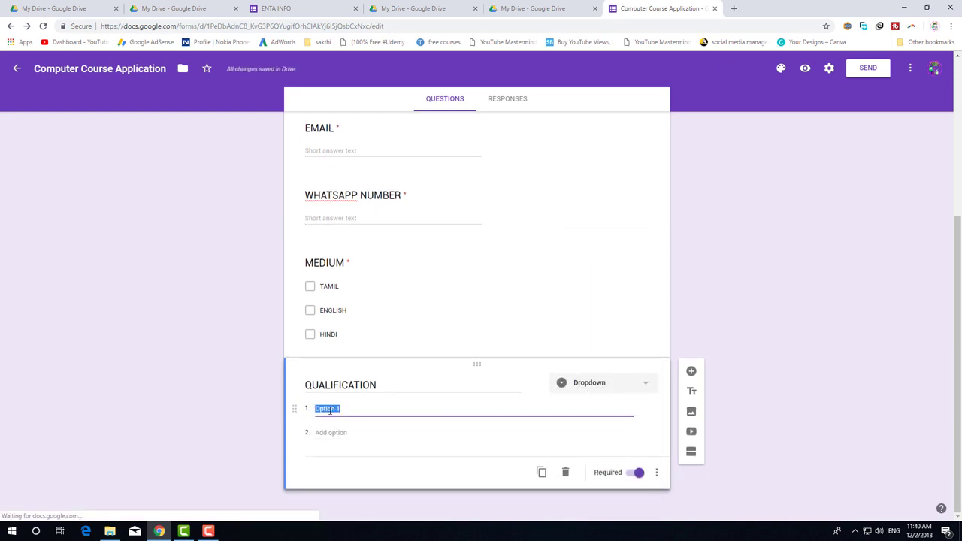
pyautogui.write('10t')
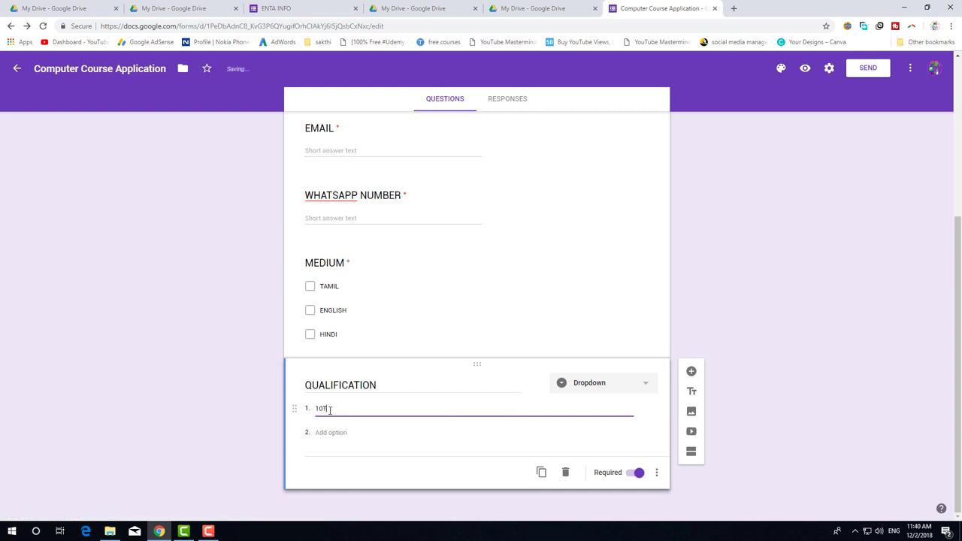
pyautogui.write('H')
pyautogui.click(329, 432)
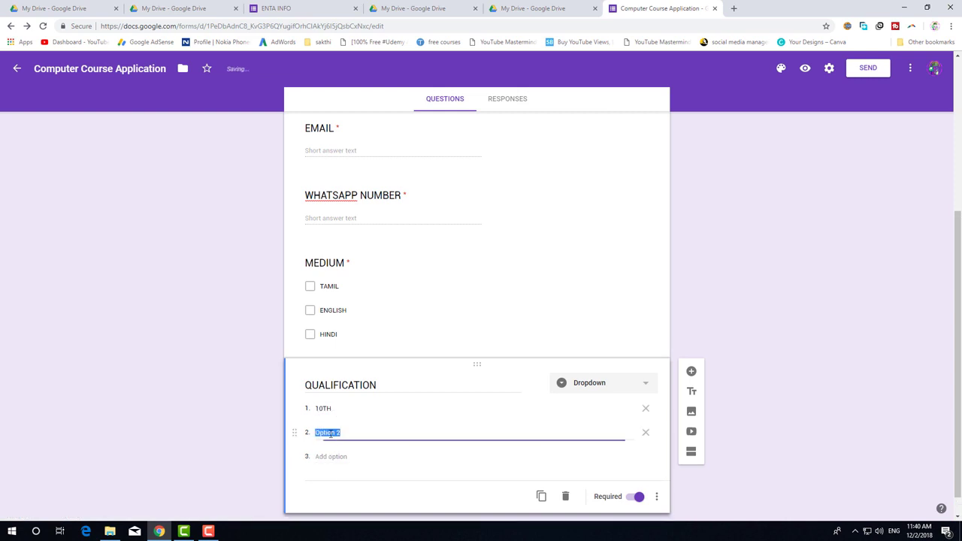
pyautogui.write('12TH')
pyautogui.click(336, 457)
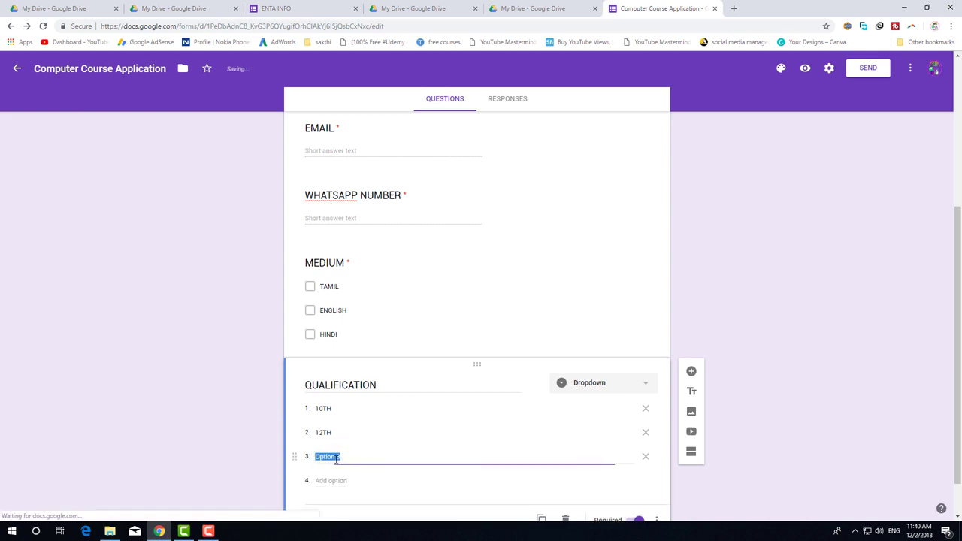
pyautogui.write('DEGREE')
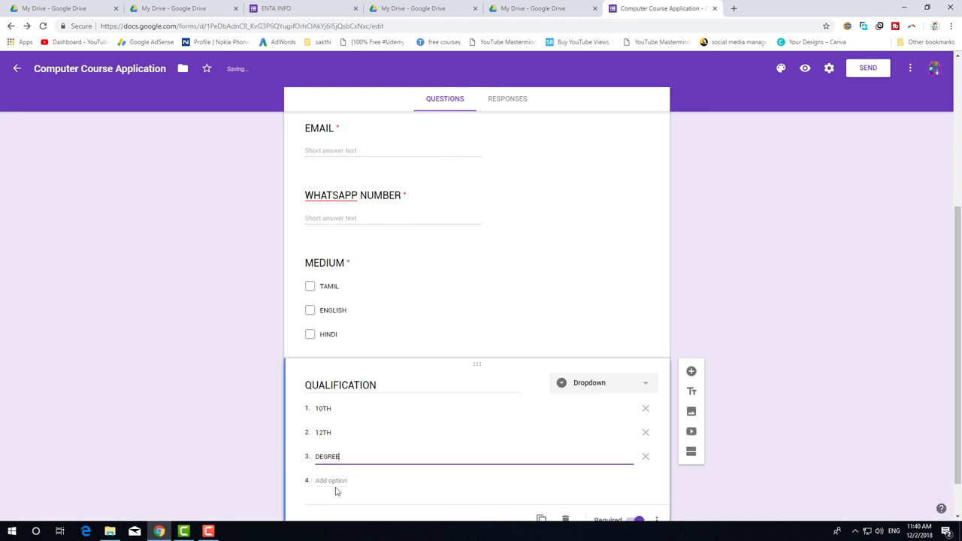
pyautogui.click(336, 491)
pyautogui.write('PG')
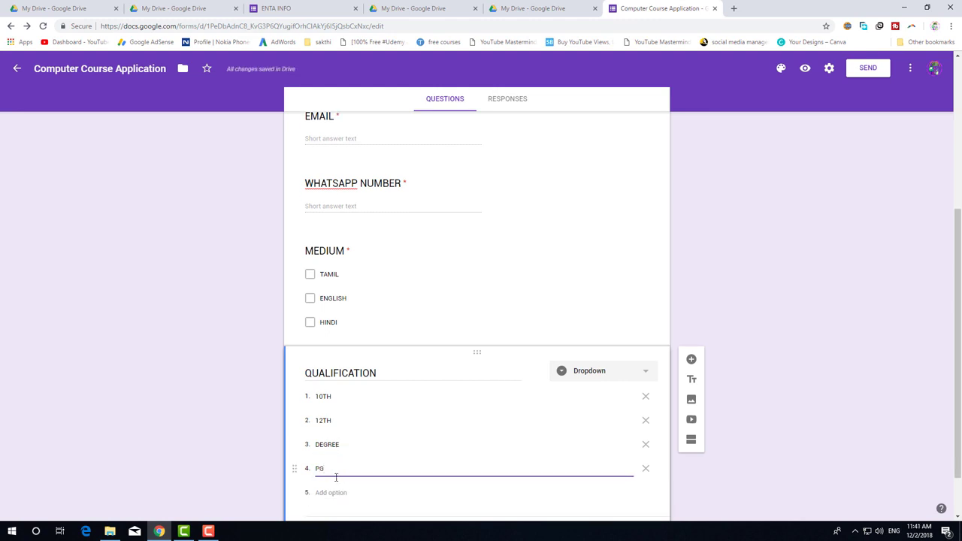
pyautogui.scroll(-1, 334, 466)
pyautogui.click(229, 444)
pyautogui.hotkey('shift', 'Tab')
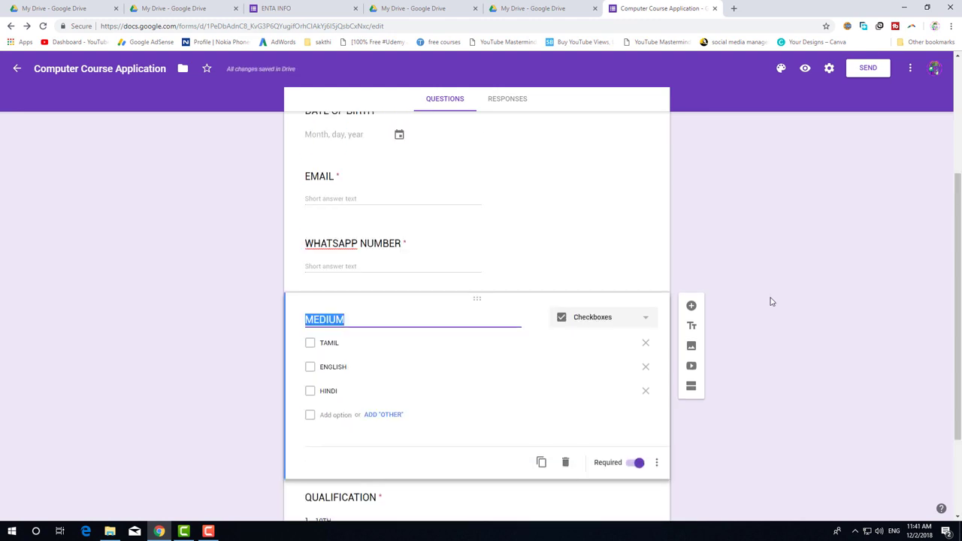
pyautogui.scroll(4, 769, 288)
pyautogui.scroll(-4, 769, 288)
pyautogui.scroll(-2, 770, 288)
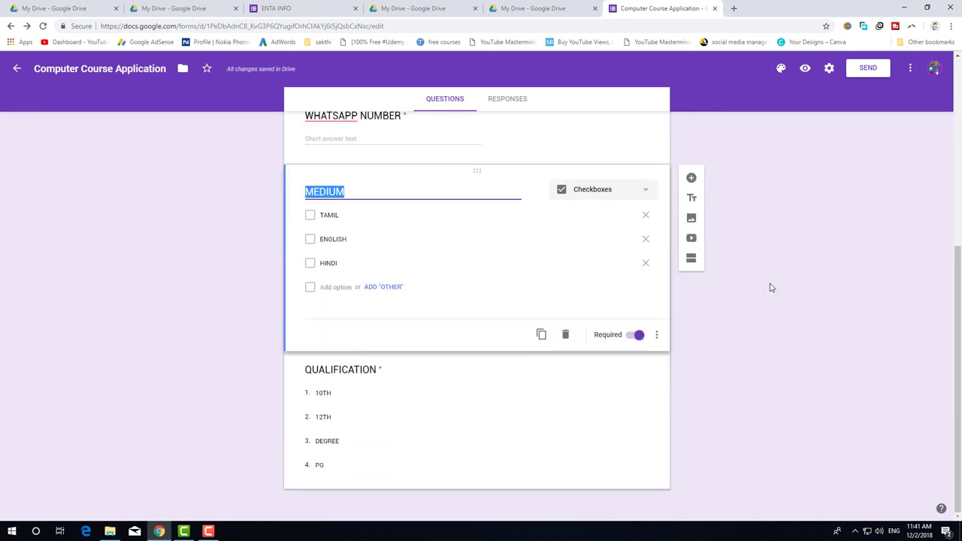
pyautogui.scroll(4, 771, 286)
pyautogui.click(427, 150)
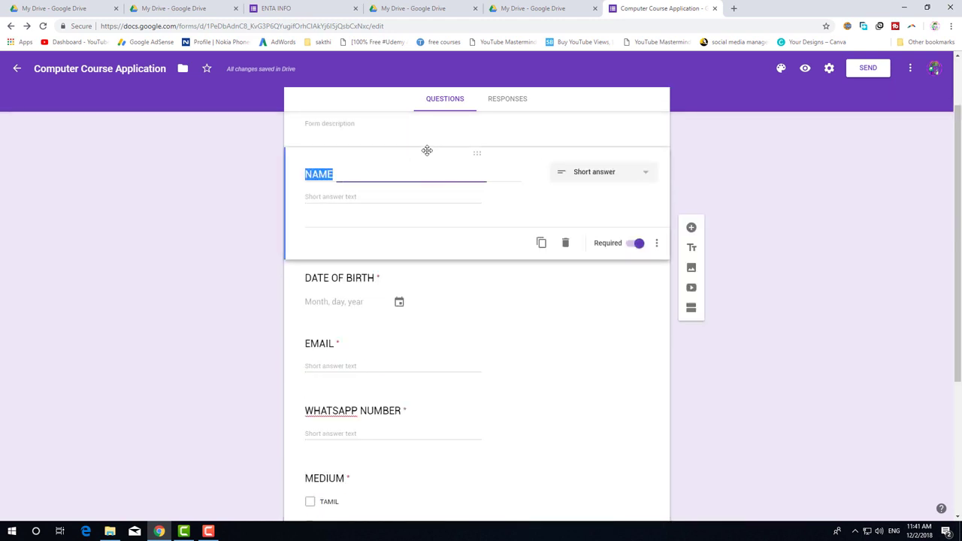
pyautogui.scroll(-2, 427, 288)
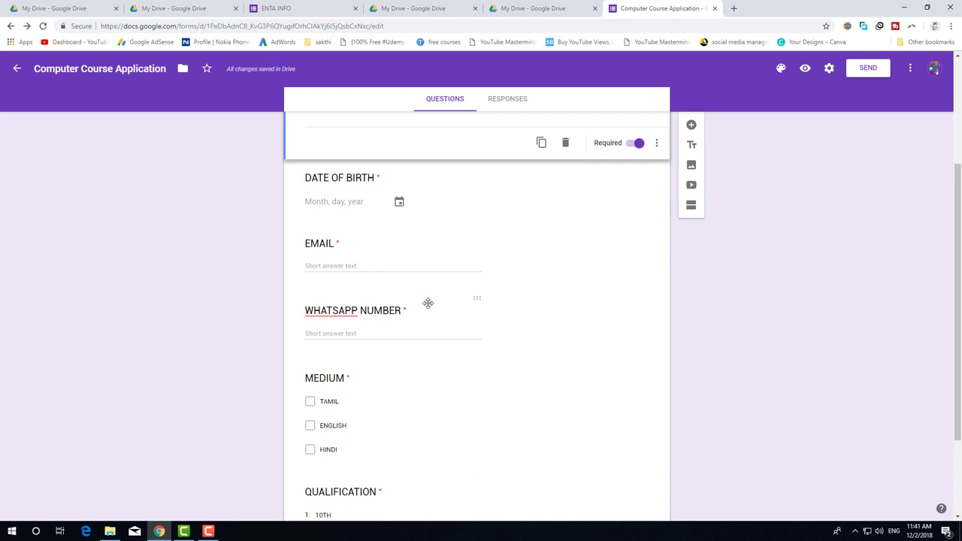
pyautogui.scroll(-1, 428, 303)
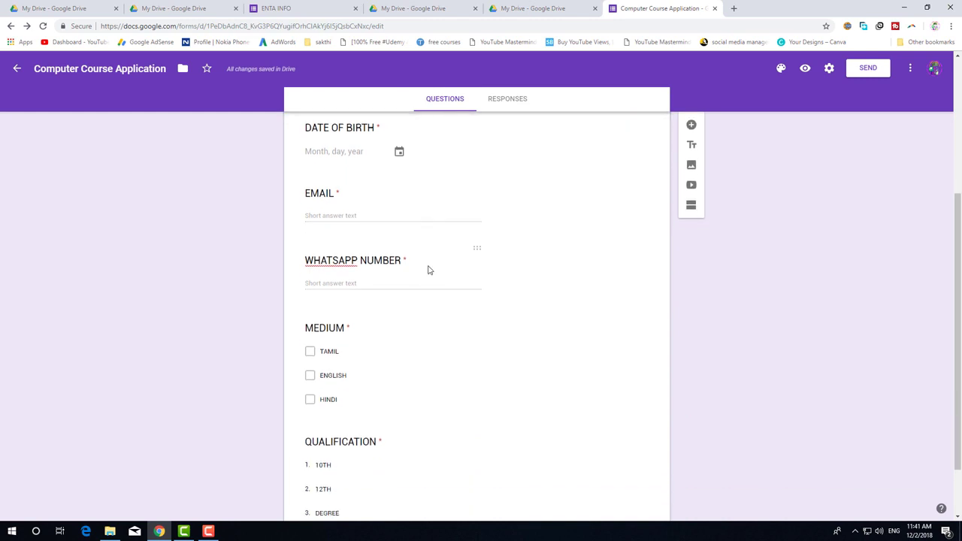
pyautogui.scroll(-1, 428, 270)
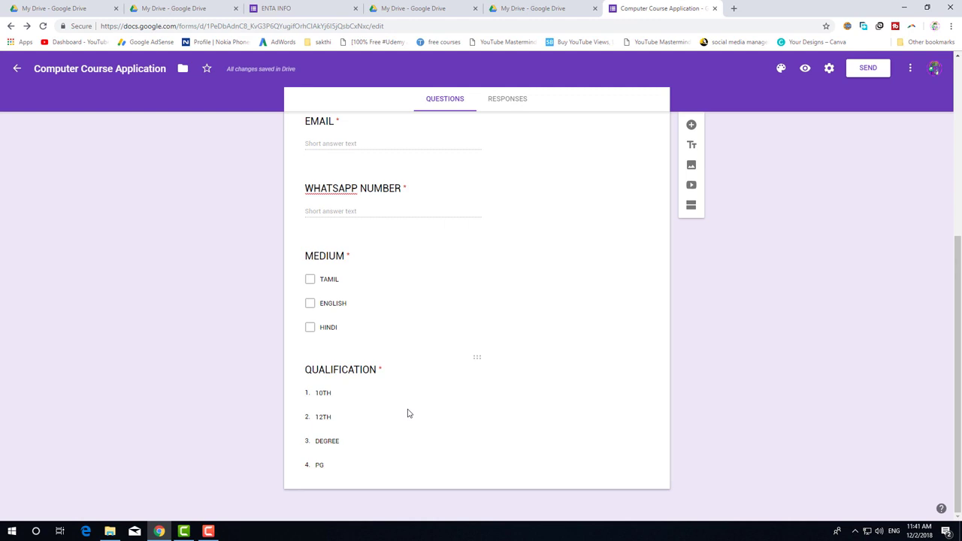
pyautogui.scroll(2, 409, 392)
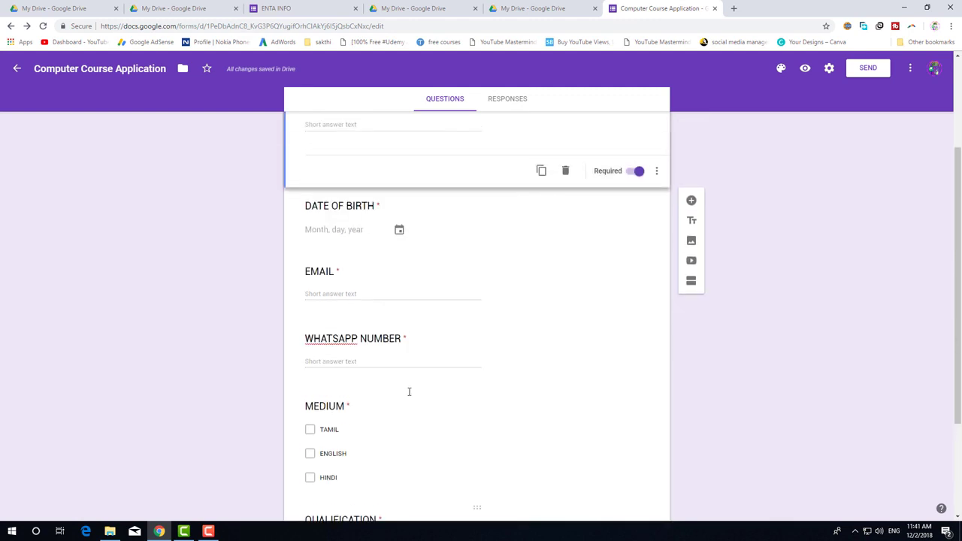
pyautogui.click(422, 361)
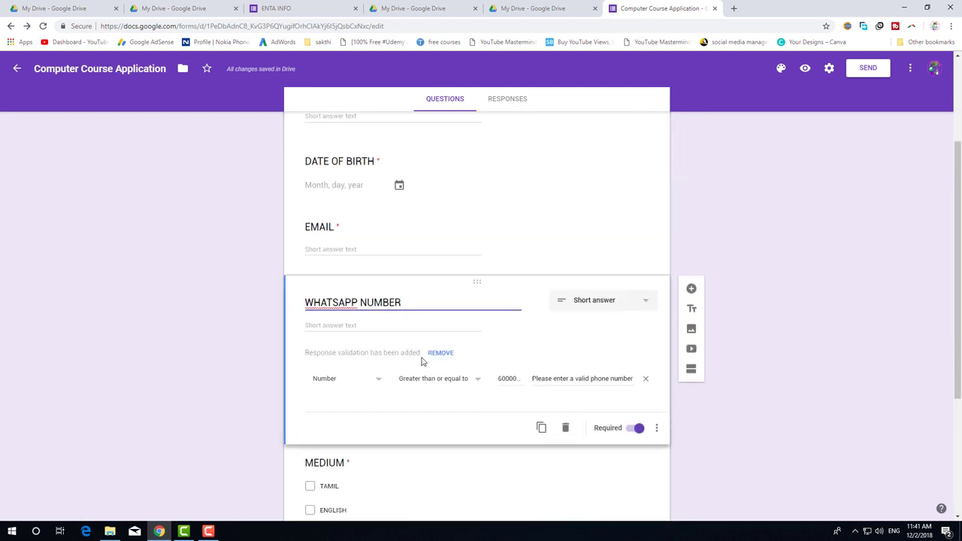
pyautogui.scroll(-1, 422, 362)
pyautogui.tripleClick(443, 255)
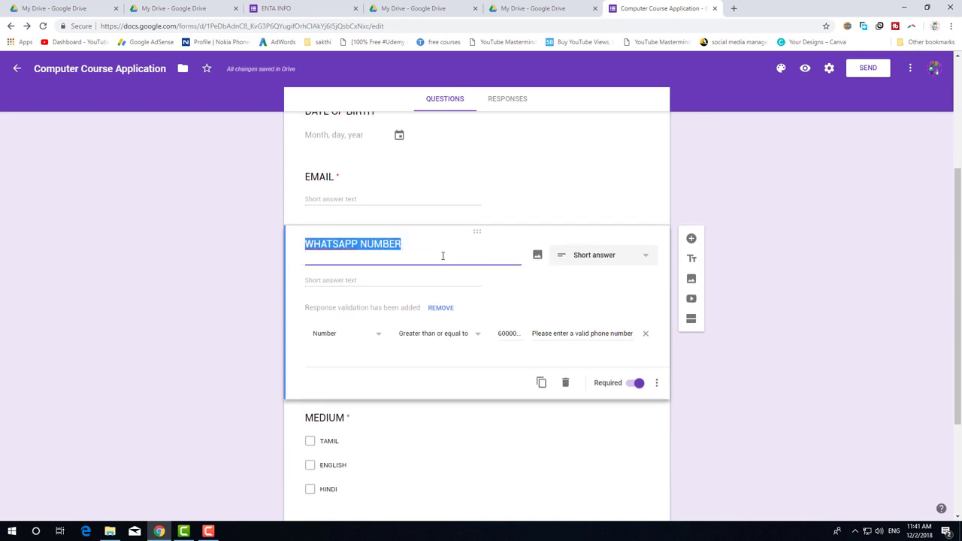
# Add a new section after WHATSAPP NUMBER titled 'EDUCATIONAL DETAILS', fixing the title typo.
pyautogui.click(690, 321)
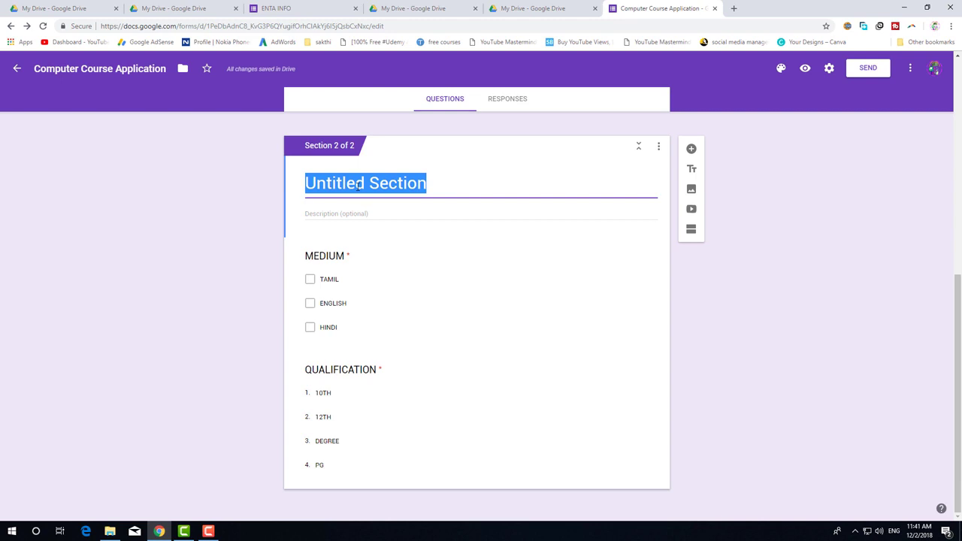
pyautogui.write('EDUCA')
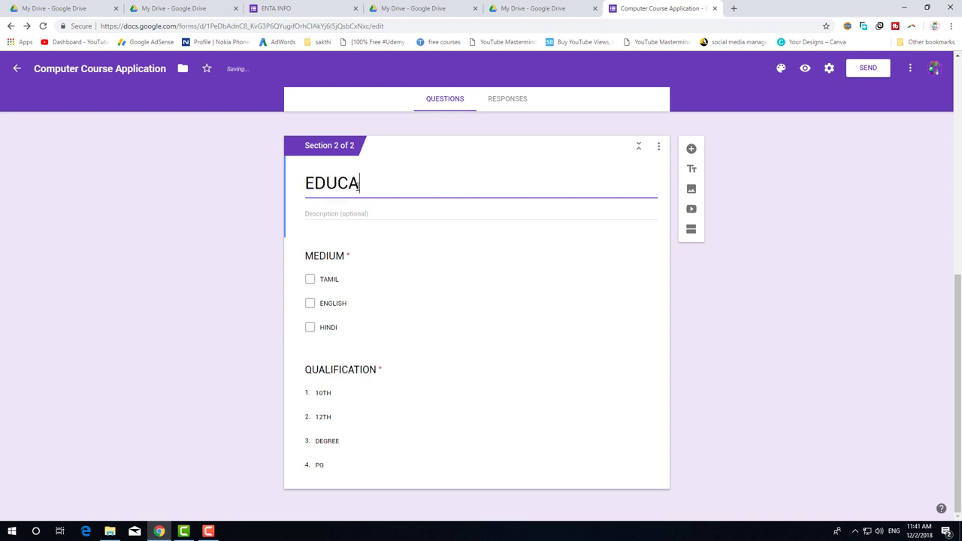
pyautogui.write('TI')
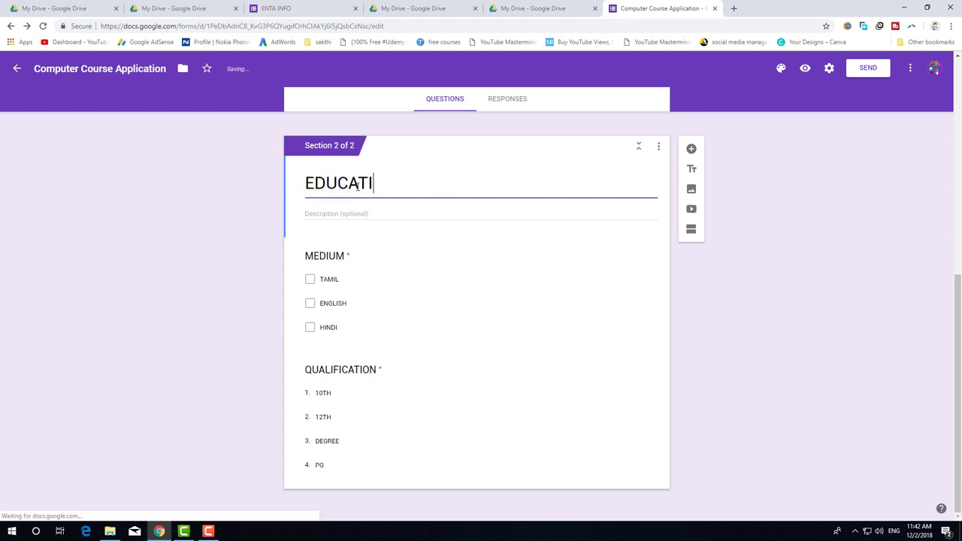
pyautogui.write('ONAL DETAIUL')
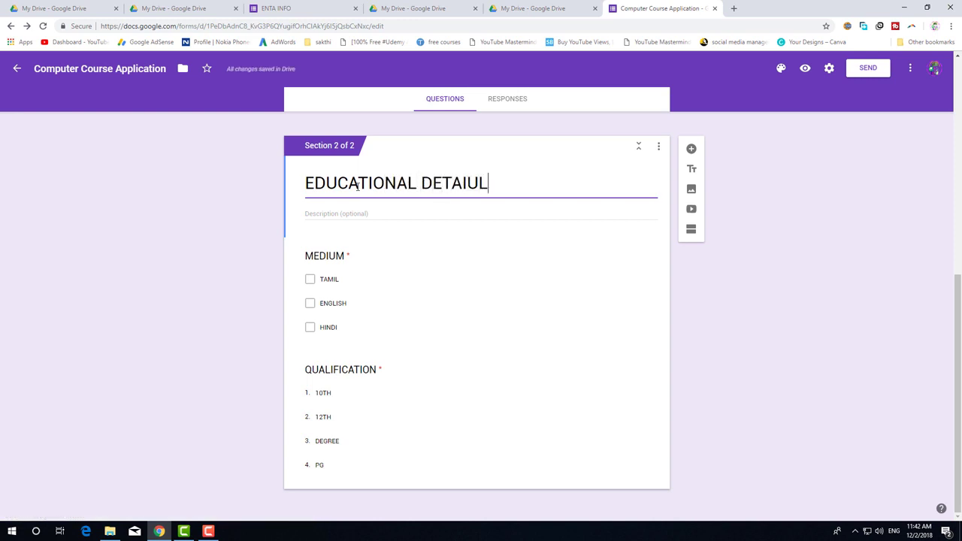
pyautogui.press('BackSpace')
pyautogui.press('BackSpace')
pyautogui.write('LS')
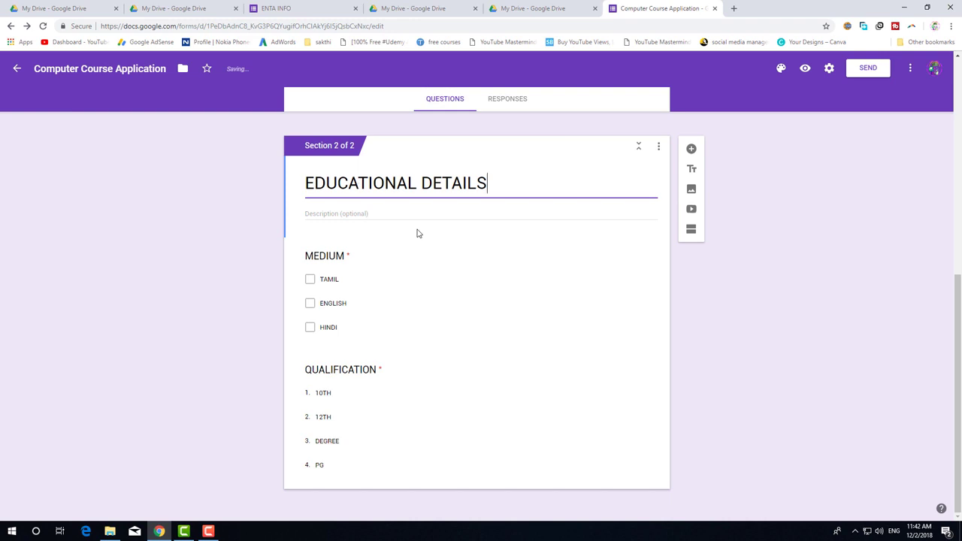
pyautogui.scroll(10, 417, 233)
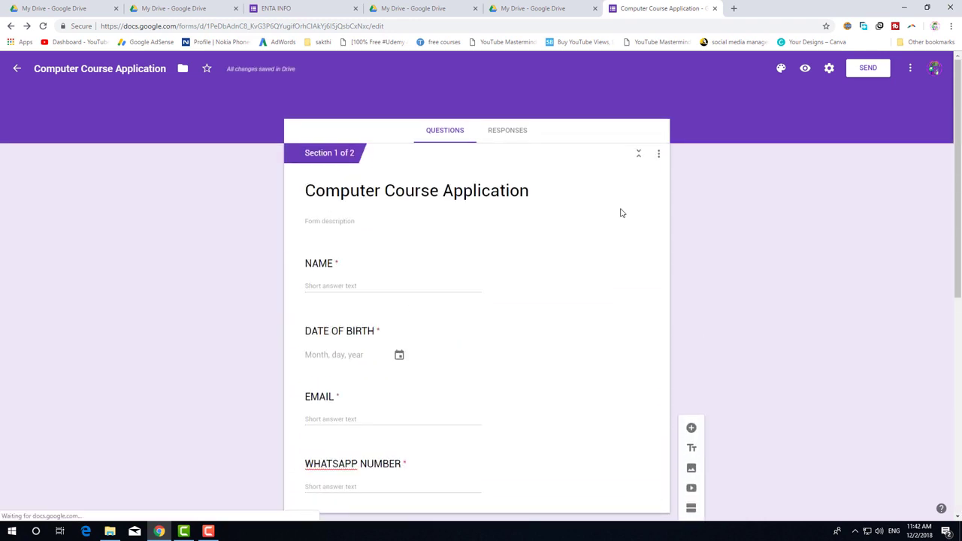
pyautogui.scroll(-5, 621, 213)
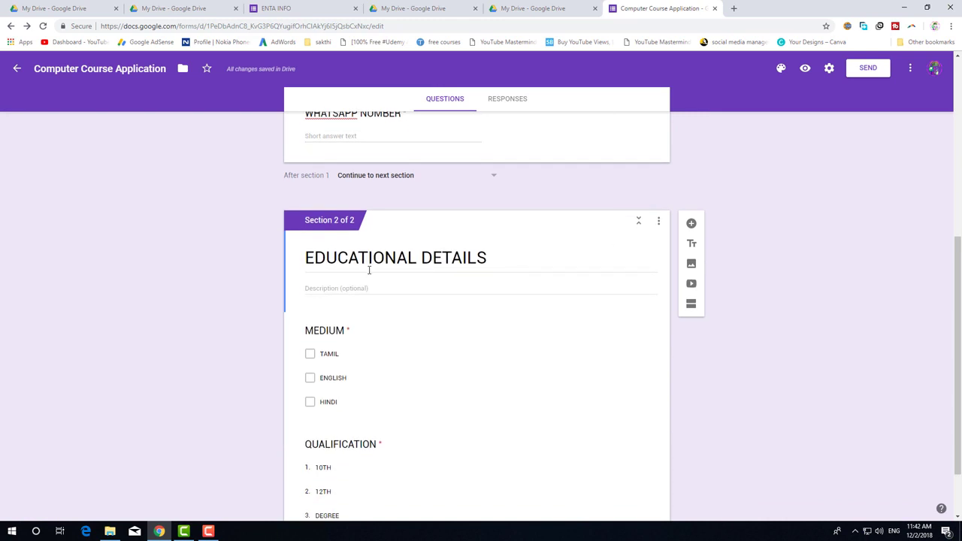
pyautogui.scroll(-1, 370, 277)
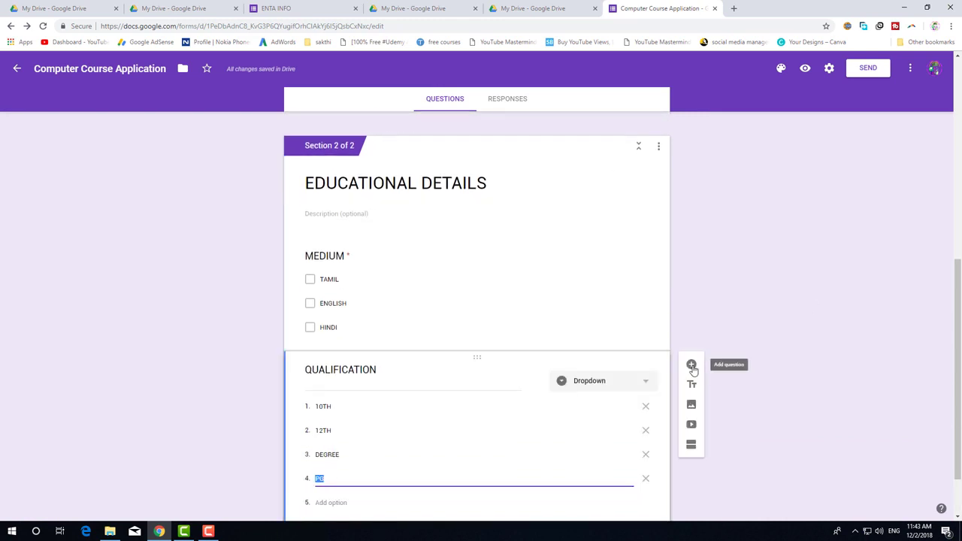
# Add a dropdown question 'WHICH COURSE DO YOU WANT TO APPLY' below QUALIFICATION.
pyautogui.click(692, 366)
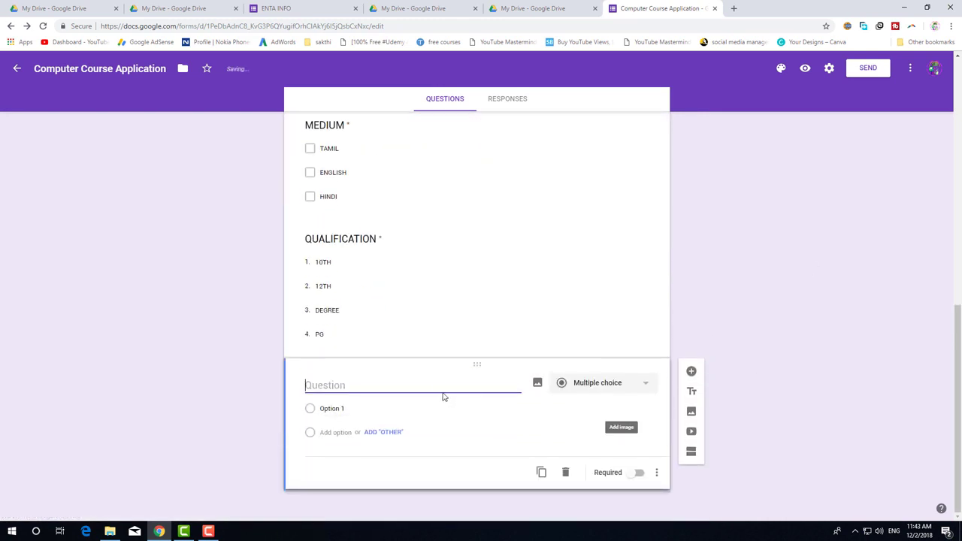
pyautogui.write('WHICH CO')
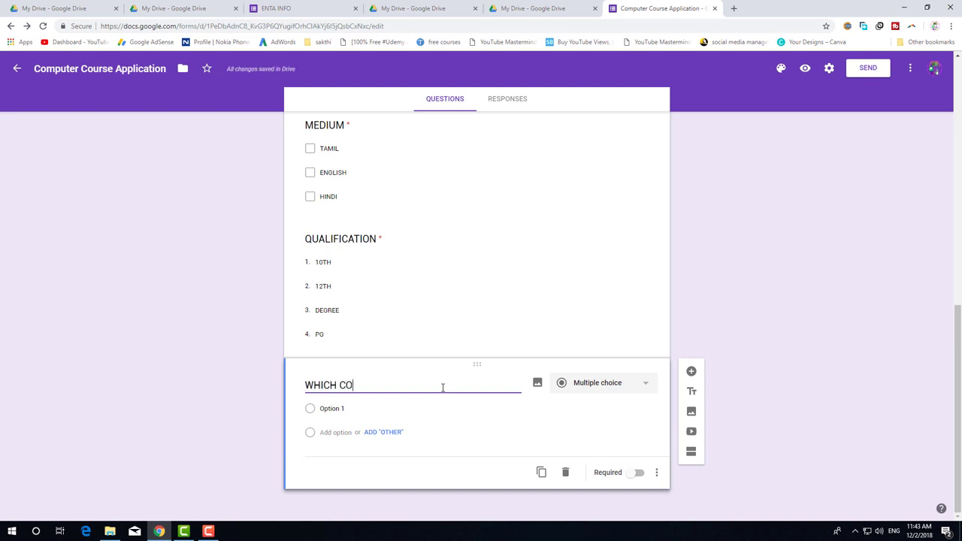
pyautogui.write('URSE DO YOU WANT TO APPLY')
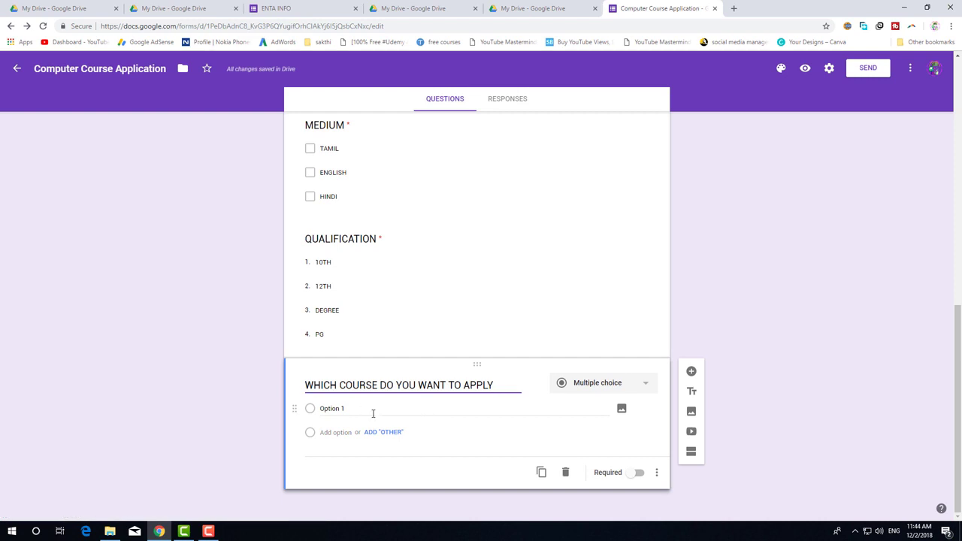
pyautogui.click(620, 387)
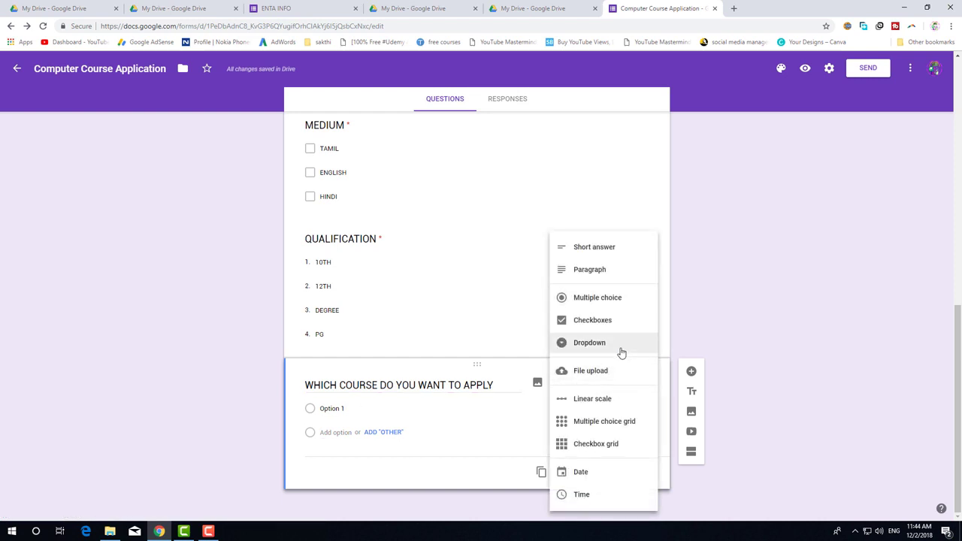
pyautogui.click(621, 347)
# Enter the options 2D ANIMATION, 3D AMIMATION, WEB DESIGNING, DOMPUTER MANAGEMENT and HDCA.
pyautogui.click(326, 408)
pyautogui.write('2D AN')
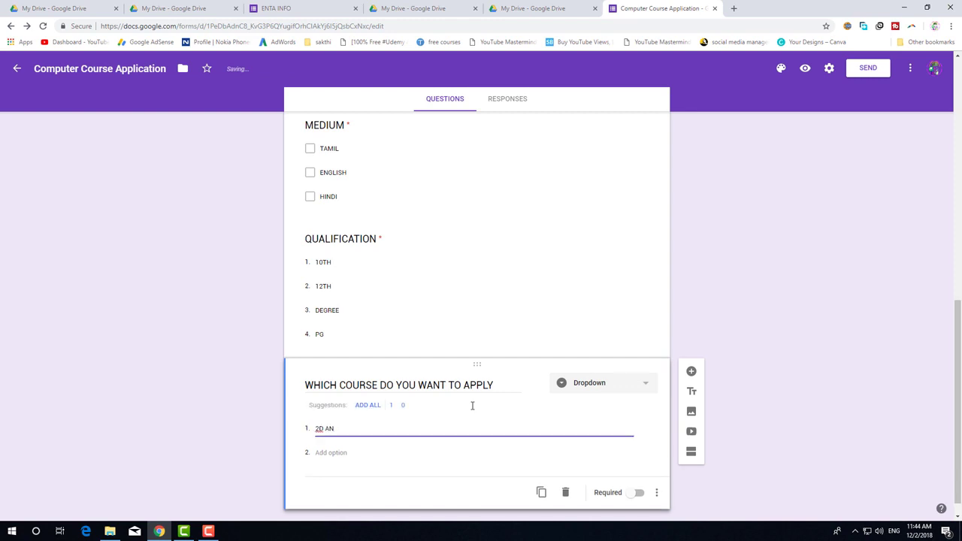
pyautogui.write('IMATION')
pyautogui.click(336, 453)
pyautogui.write('3D AMI')
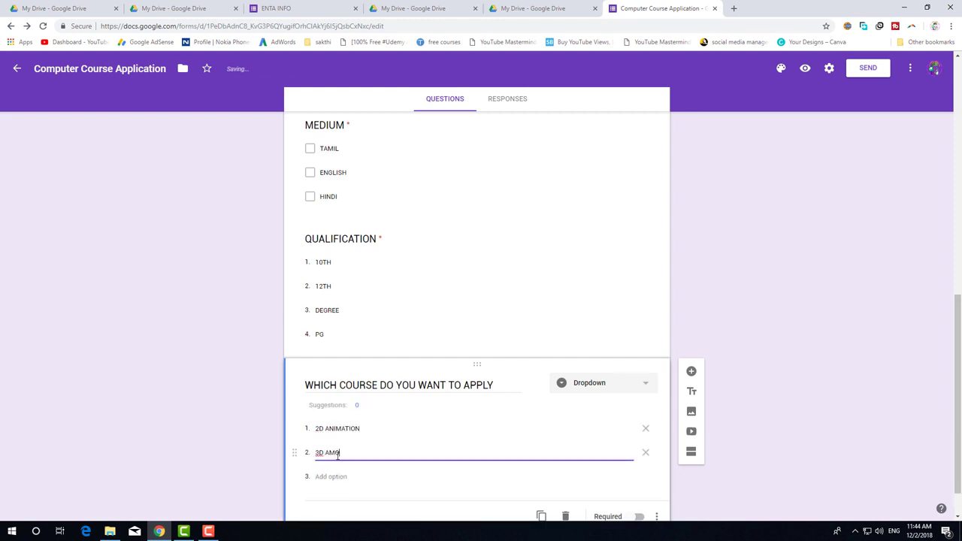
pyautogui.write('MATION')
pyautogui.click(333, 432)
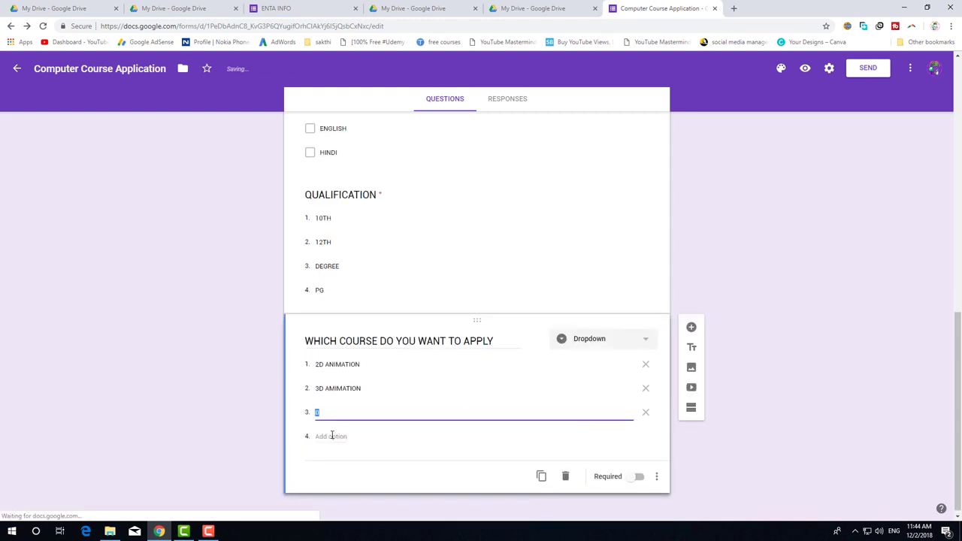
pyautogui.write('WEB DESIGNING')
pyautogui.click(332, 436)
pyautogui.write('D')
pyautogui.write('OM')
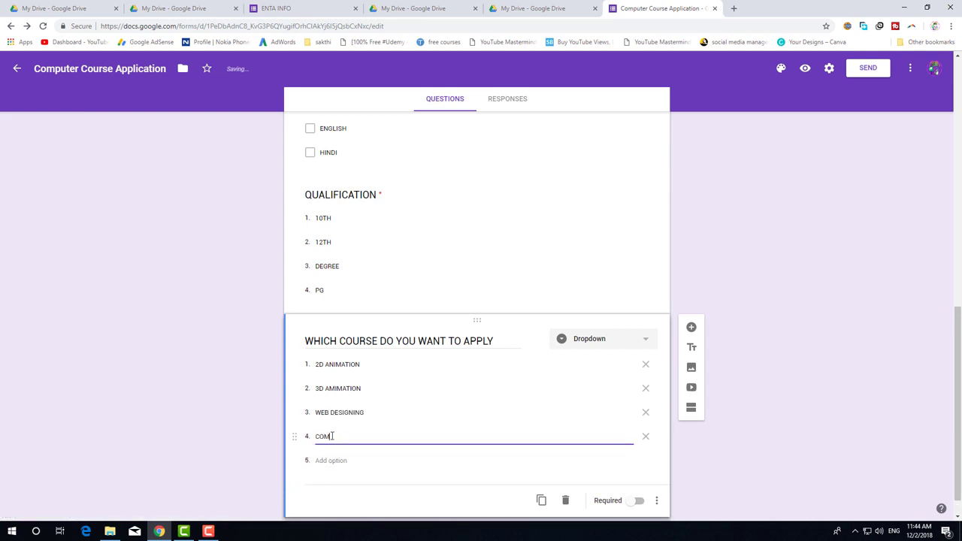
pyautogui.write('PUTER MANAGEMENT')
pyautogui.click(337, 460)
pyautogui.write('HDC')
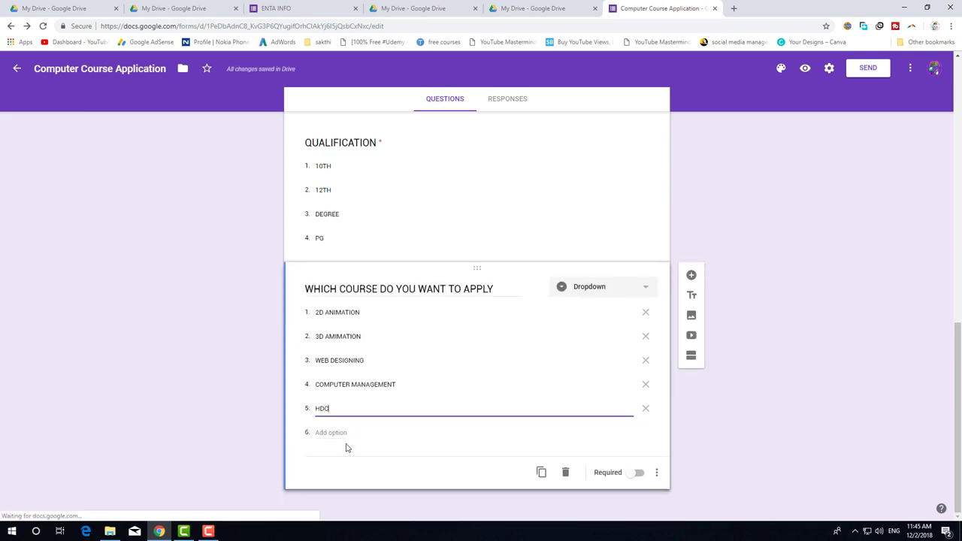
pyautogui.write('A')
pyautogui.click(337, 434)
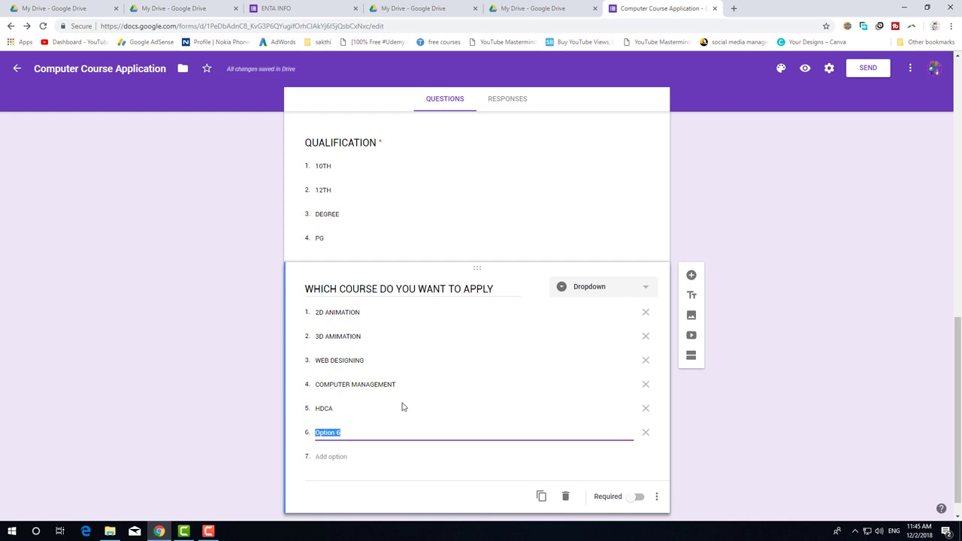
# Make the course dropdown question required.
pyautogui.click(639, 497)
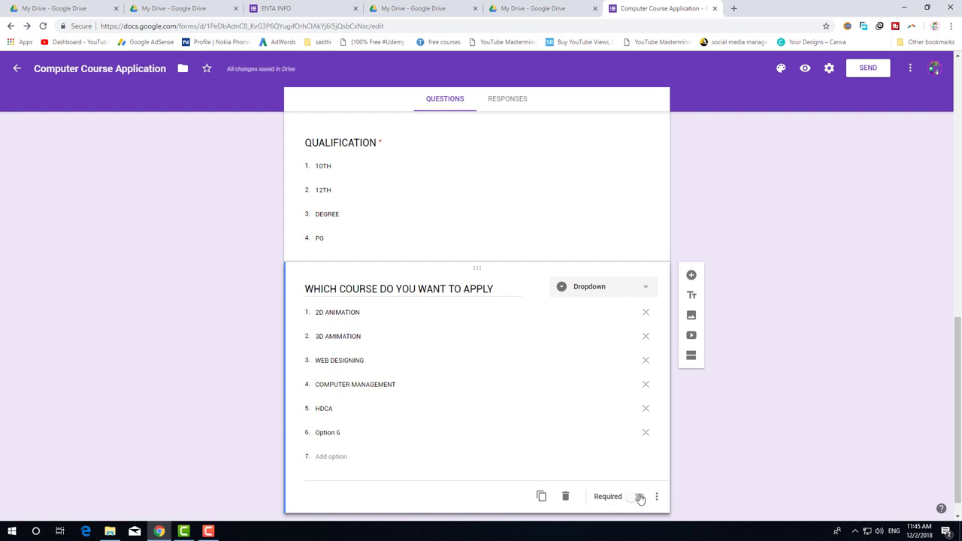
pyautogui.click(380, 159)
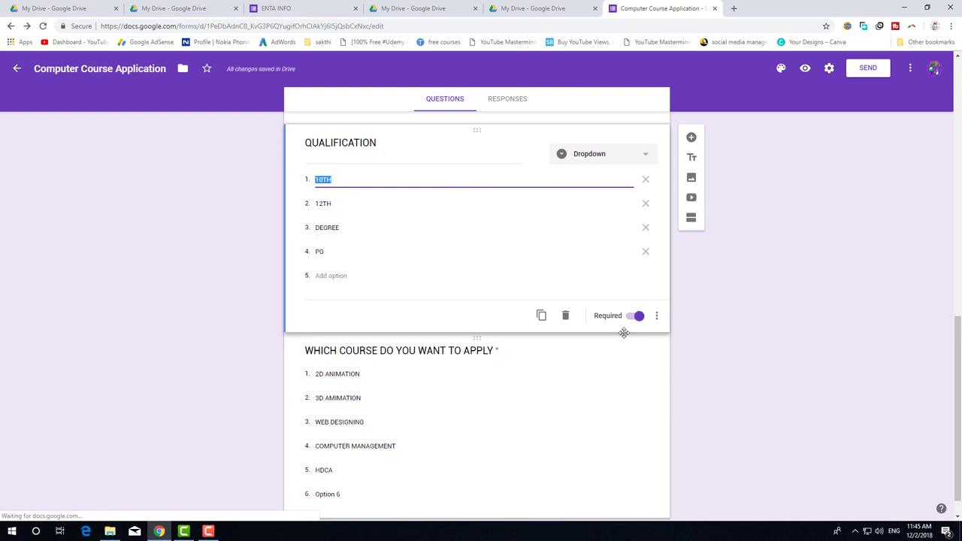
pyautogui.scroll(-1, 625, 360)
pyautogui.click(602, 471)
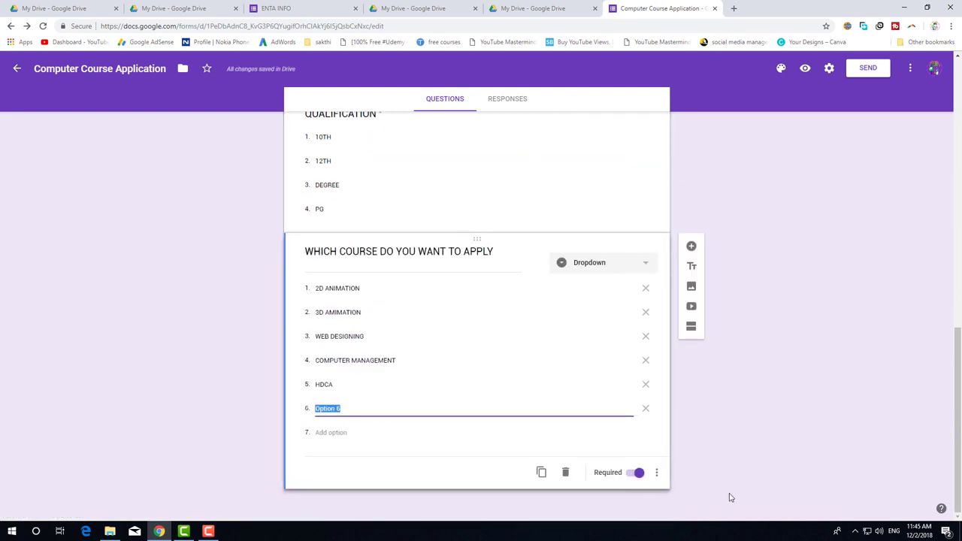
pyautogui.scroll(1, 736, 488)
pyautogui.scroll(-1, 722, 376)
# Add required question DECLARATION with the single option 'I agree above information are correct and valid'.
pyautogui.click(693, 246)
pyautogui.write('DECLARATION')
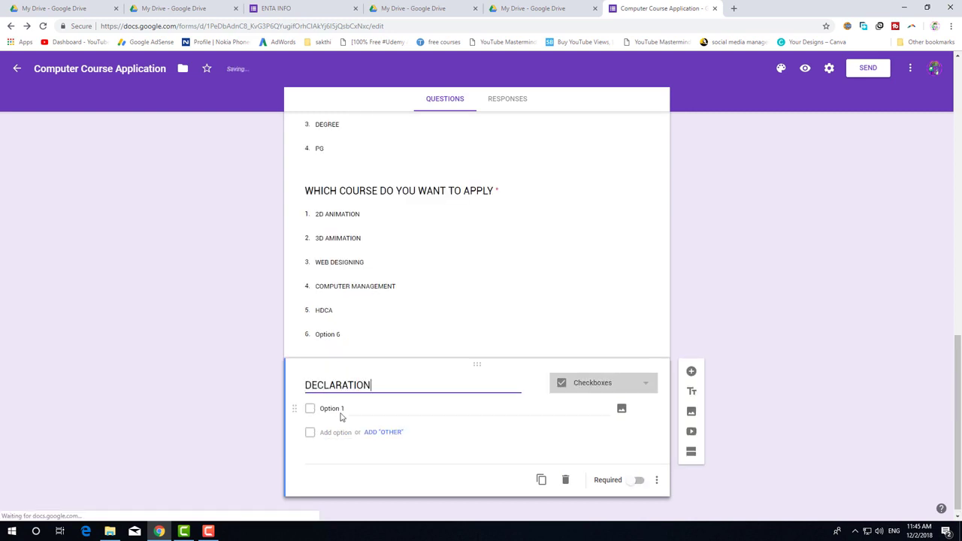
pyautogui.click(342, 408)
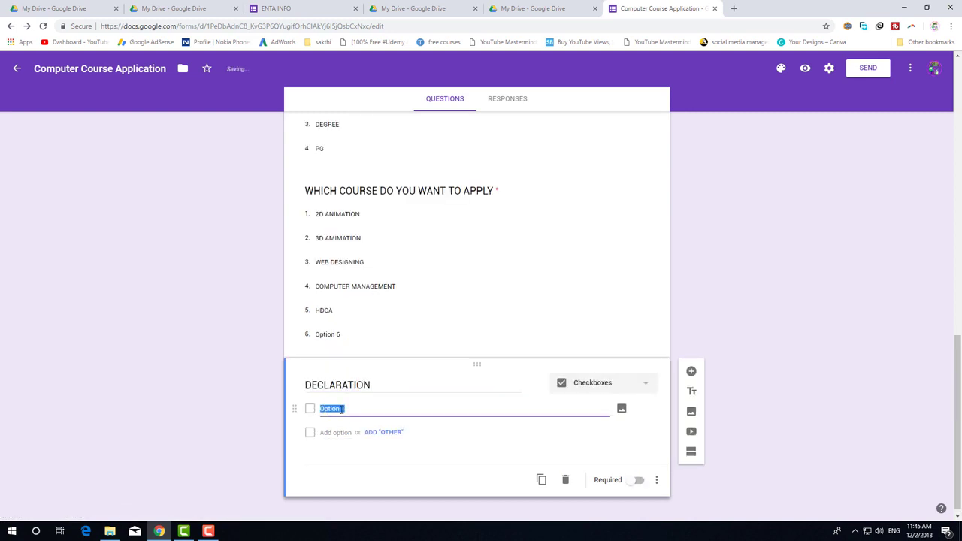
pyautogui.press('BackSpace')
pyautogui.write('I agree above information are correct and valid')
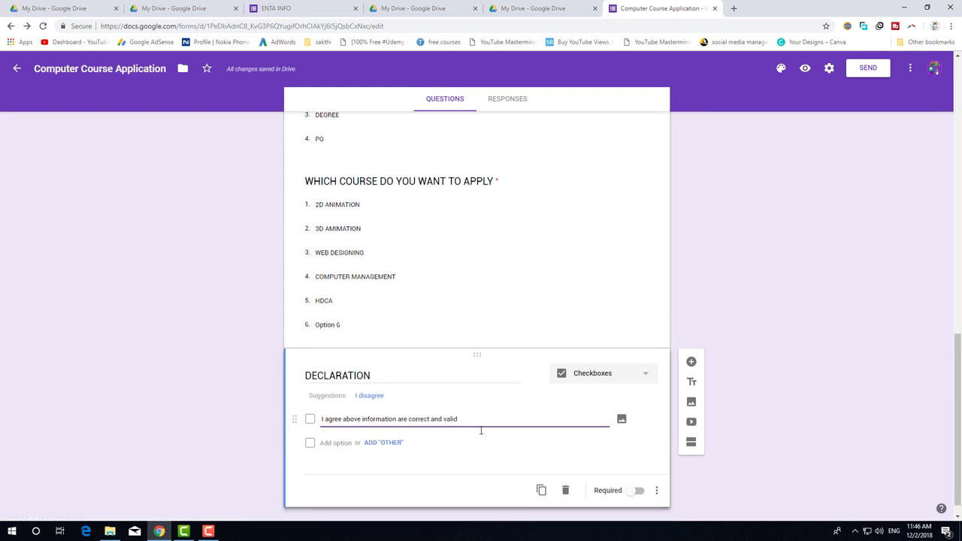
pyautogui.click(481, 472)
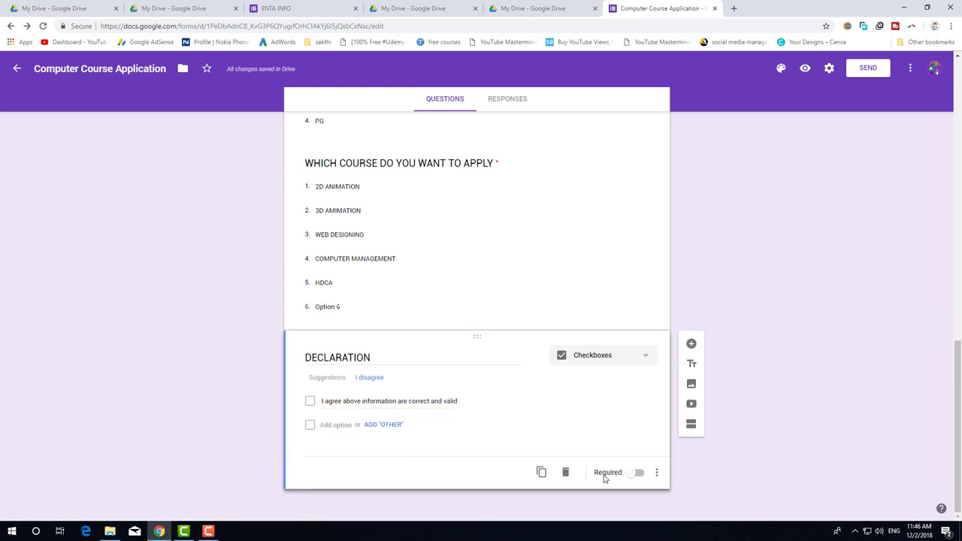
pyautogui.click(639, 474)
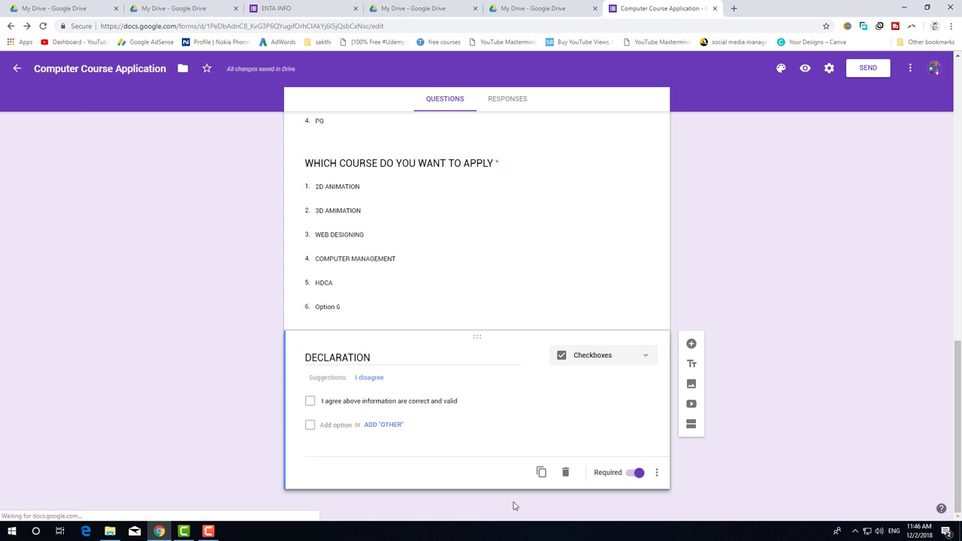
pyautogui.scroll(15, 467, 415)
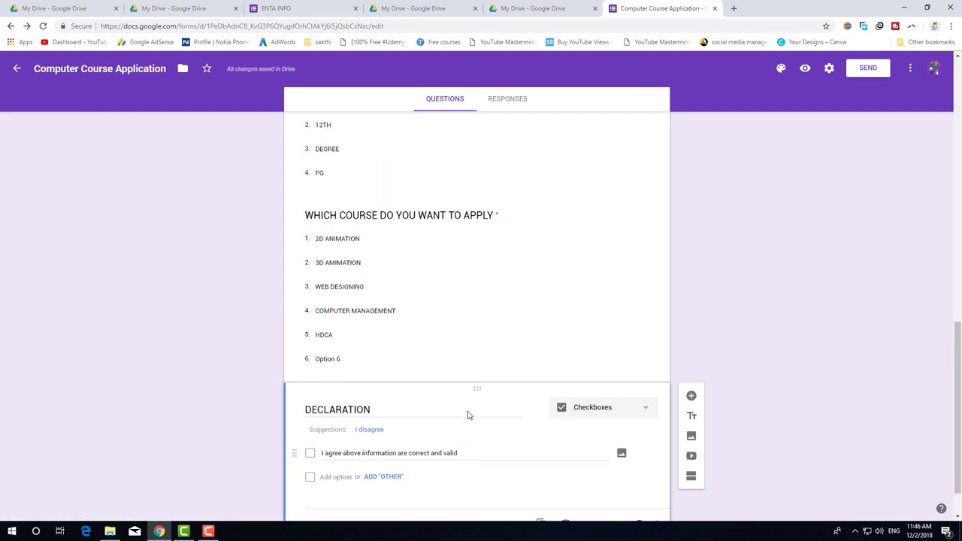
pyautogui.scroll(-15, 680, 316)
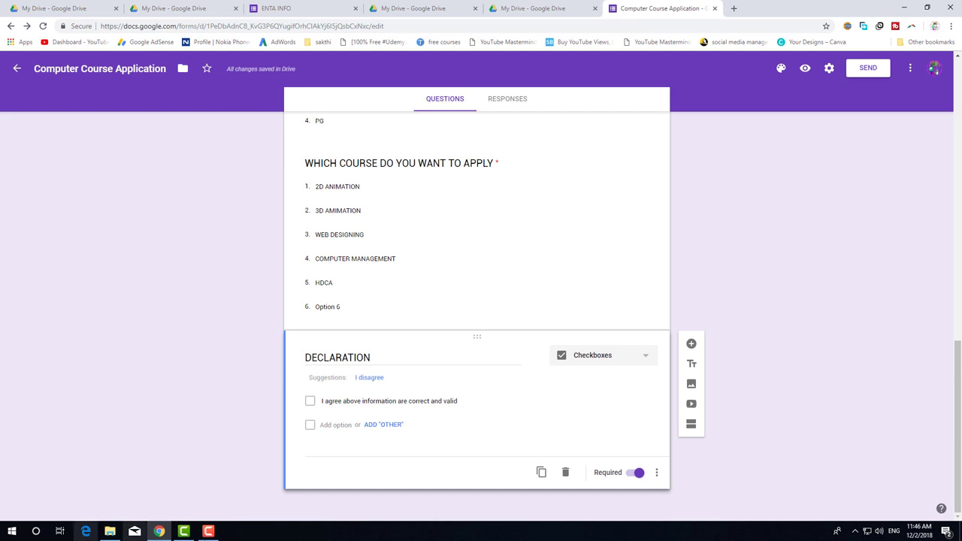
# Preview the form as respondents see it.
pyautogui.click(805, 70)
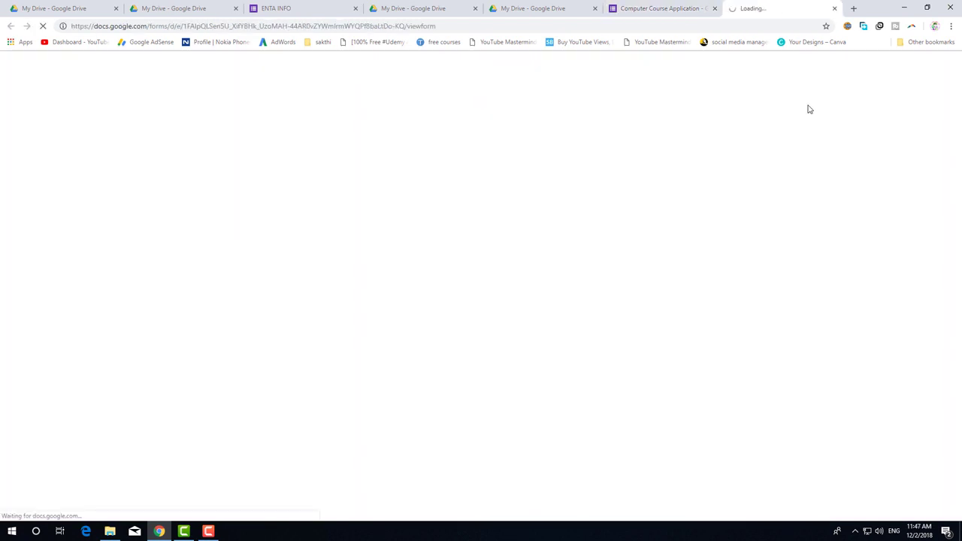
pyautogui.scroll(-2, 480, 245)
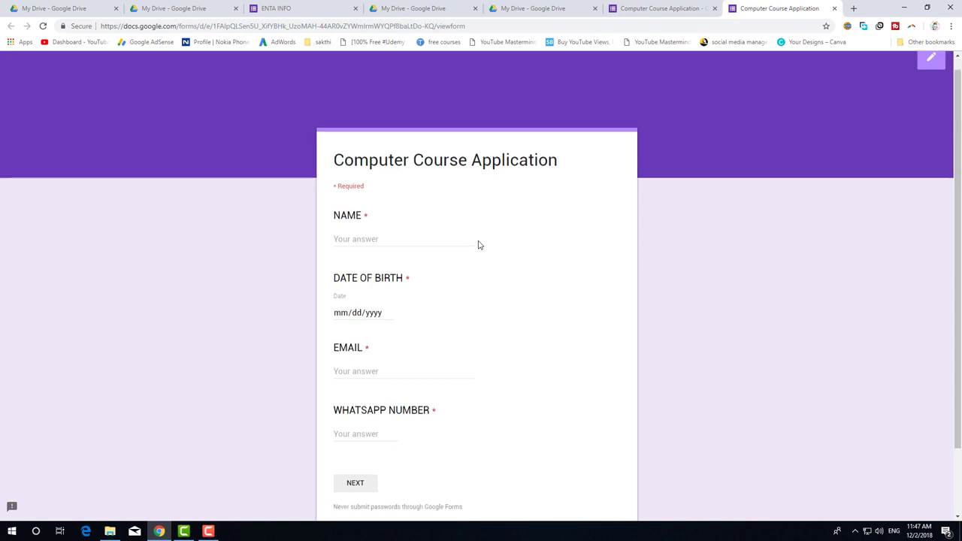
pyautogui.scroll(2, 478, 244)
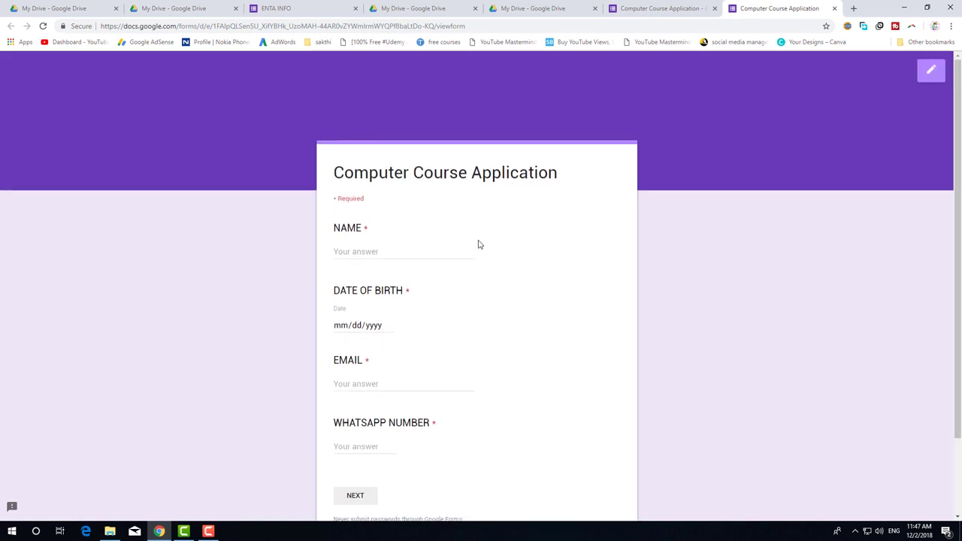
pyautogui.scroll(-2, 469, 224)
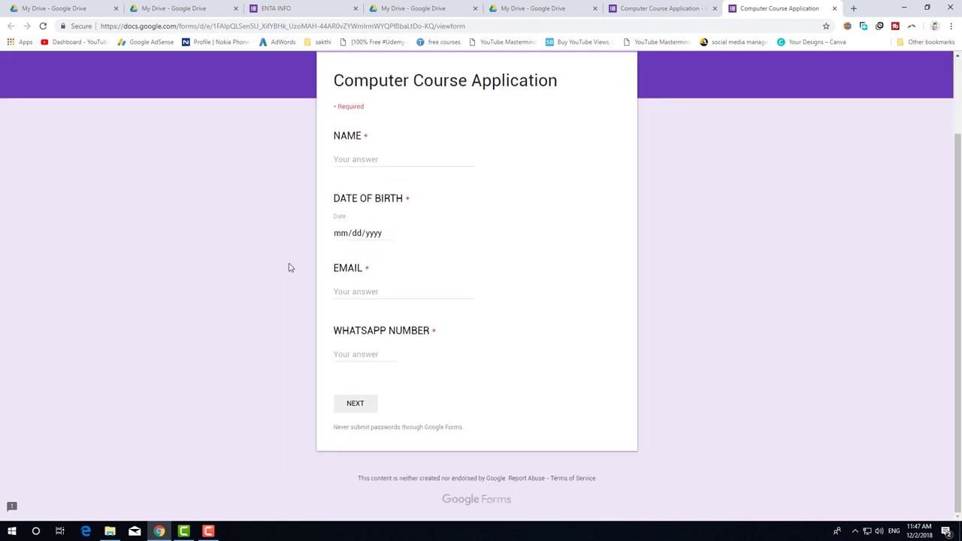
pyautogui.scroll(2, 367, 405)
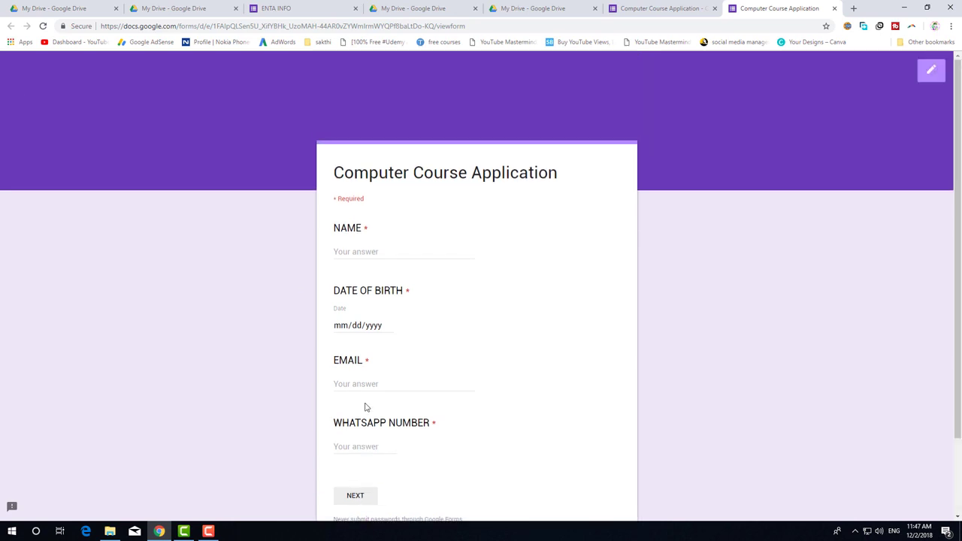
pyautogui.scroll(-2, 335, 373)
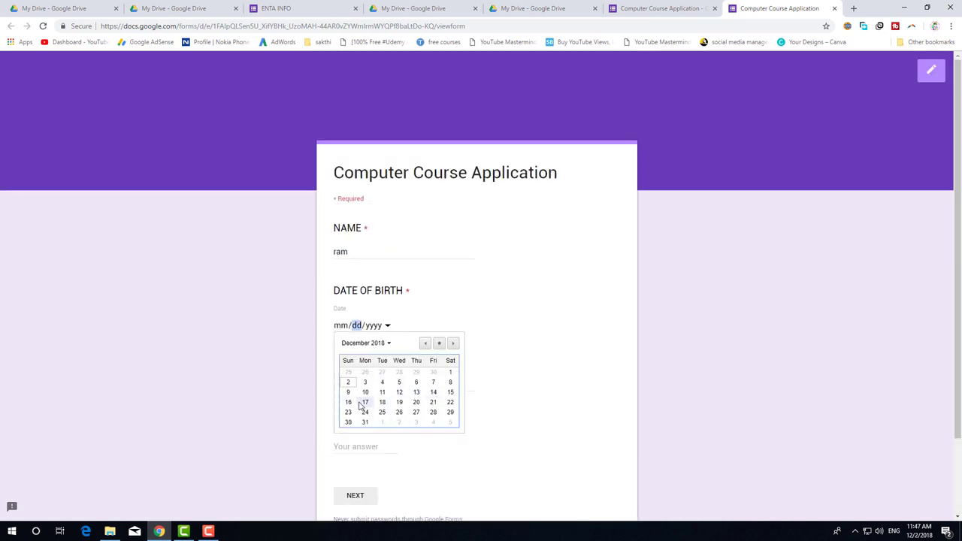
# Pick the 22nd as the birth date and enter a test email address.
pyautogui.click(449, 405)
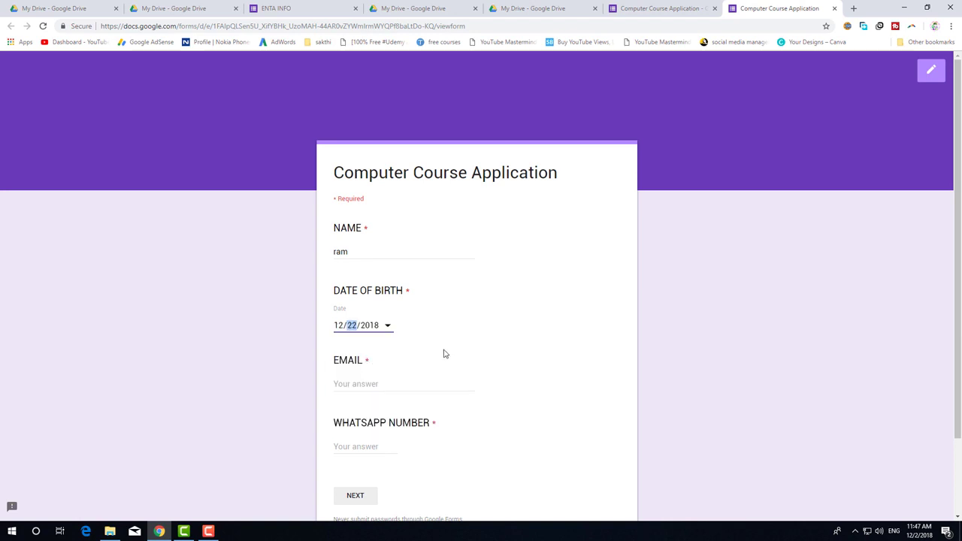
pyautogui.scroll(-2, 444, 354)
pyautogui.click(342, 292)
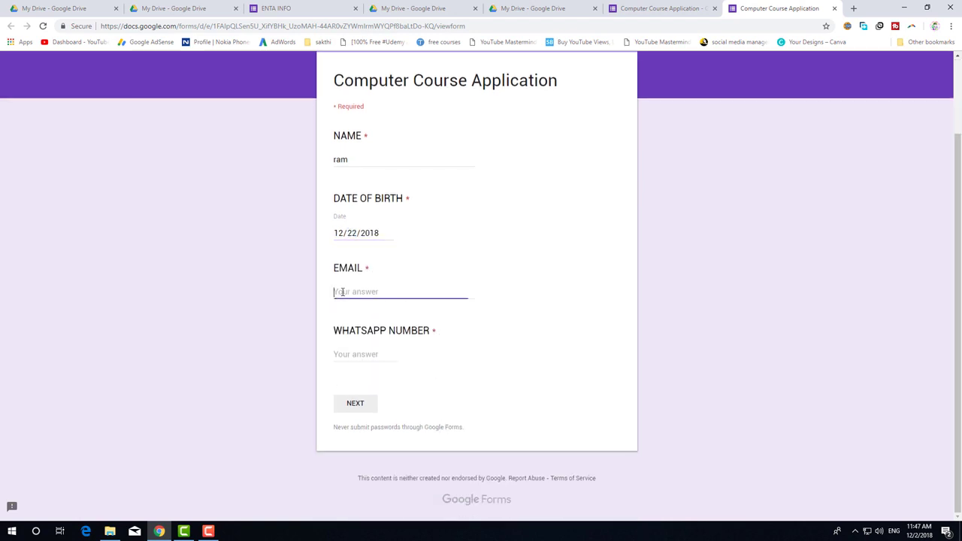
pyautogui.write('gfgfd')
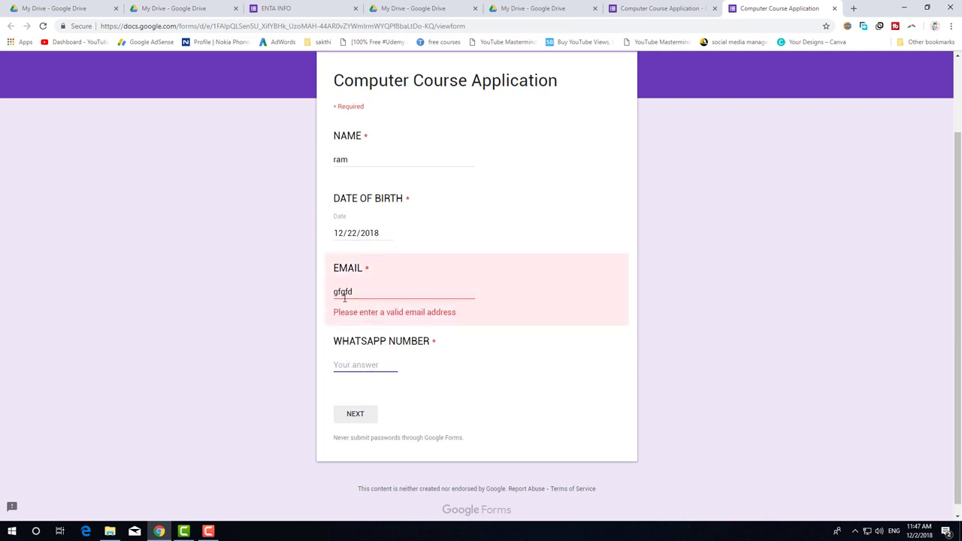
pyautogui.click(358, 291)
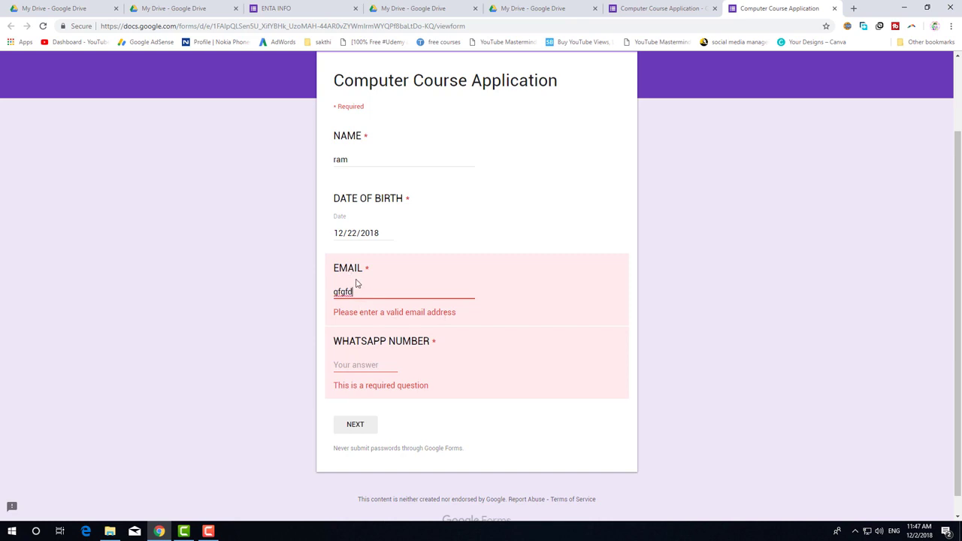
pyautogui.write('@gh')
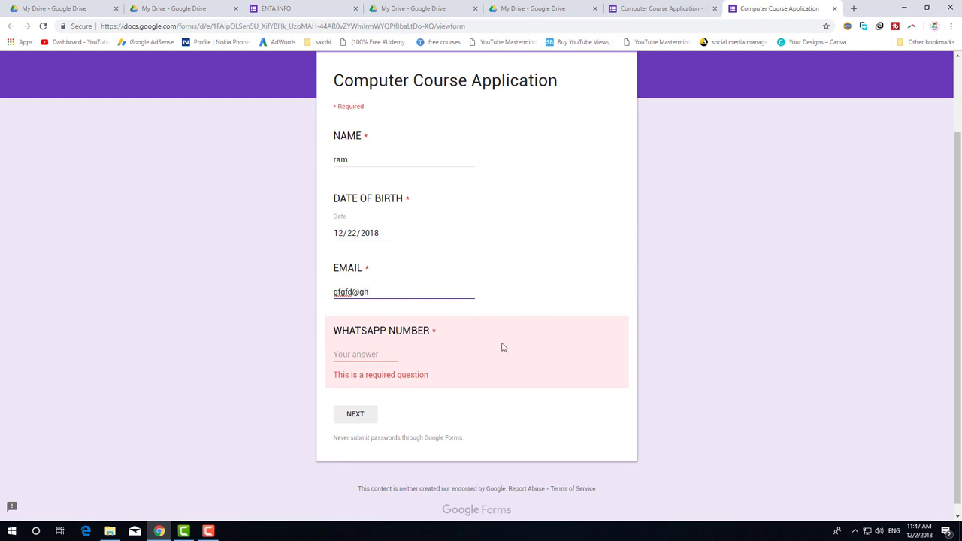
# Test the WhatsApp number validation with several numbers, then close the live form.
pyautogui.click(385, 358)
pyautogui.write('253565464')
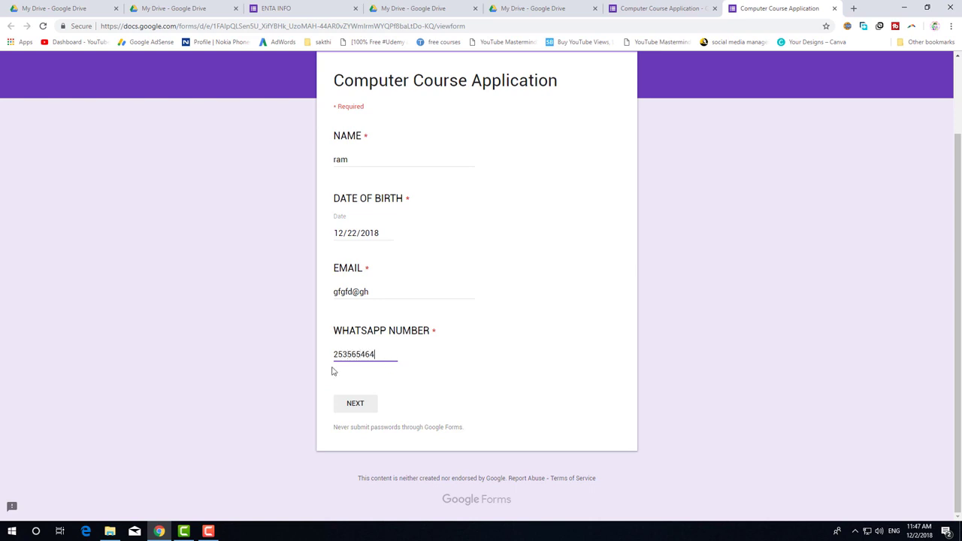
pyautogui.click(484, 381)
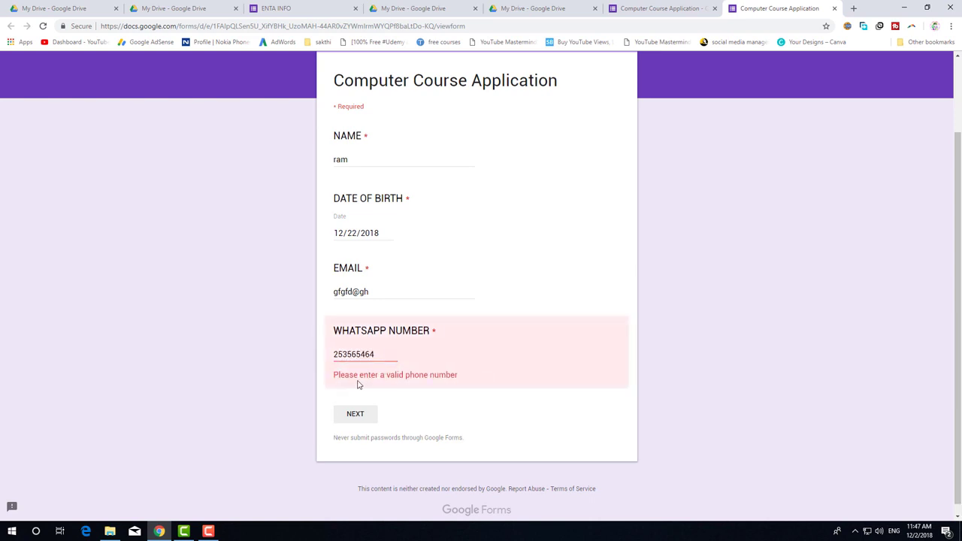
pyautogui.doubleClick(383, 351)
pyautogui.write('656454')
pyautogui.click(481, 416)
pyautogui.click(379, 359)
pyautogui.hotkey('ctrl', 'a')
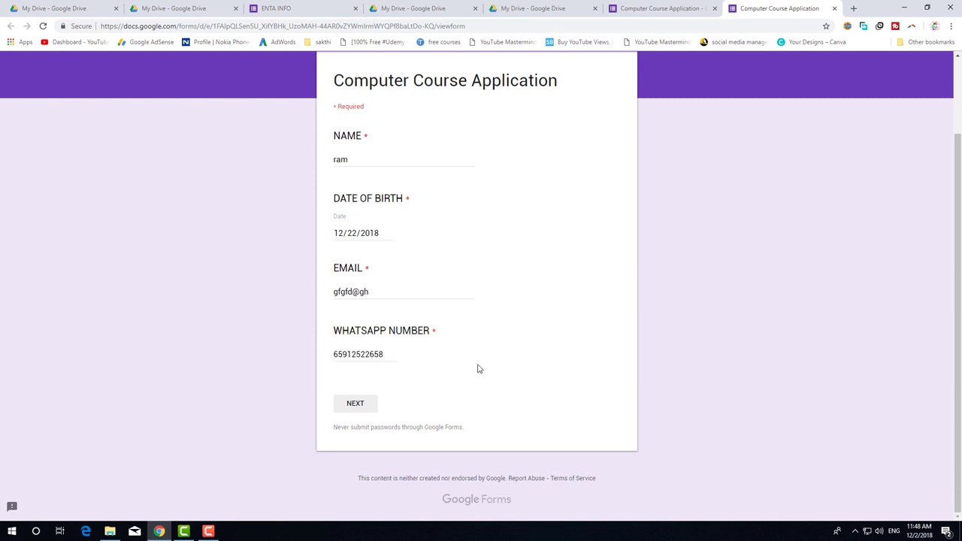
pyautogui.hotkey('ctrl', 'w')
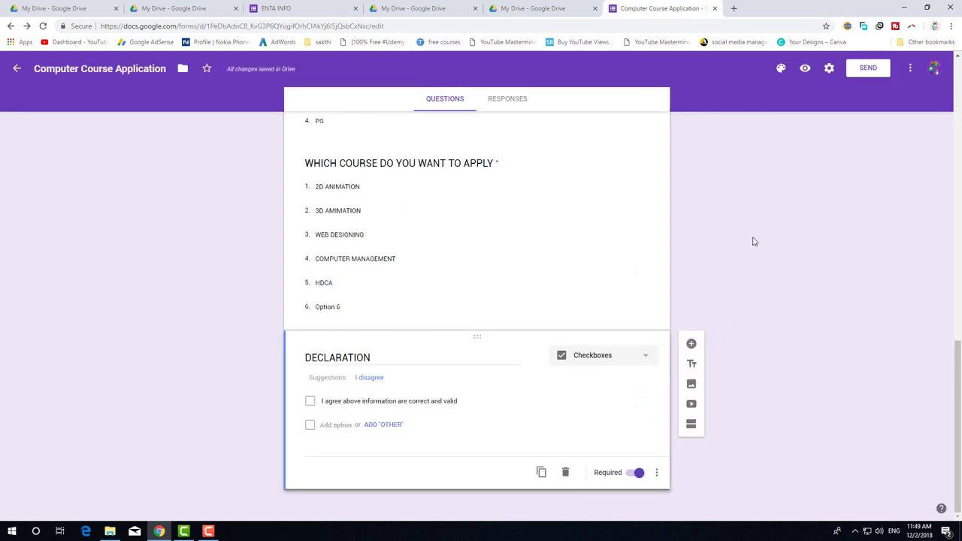
# Copy the form's link from Send form, then copy its shortened goo.gl version.
pyautogui.scroll(10, 752, 241)
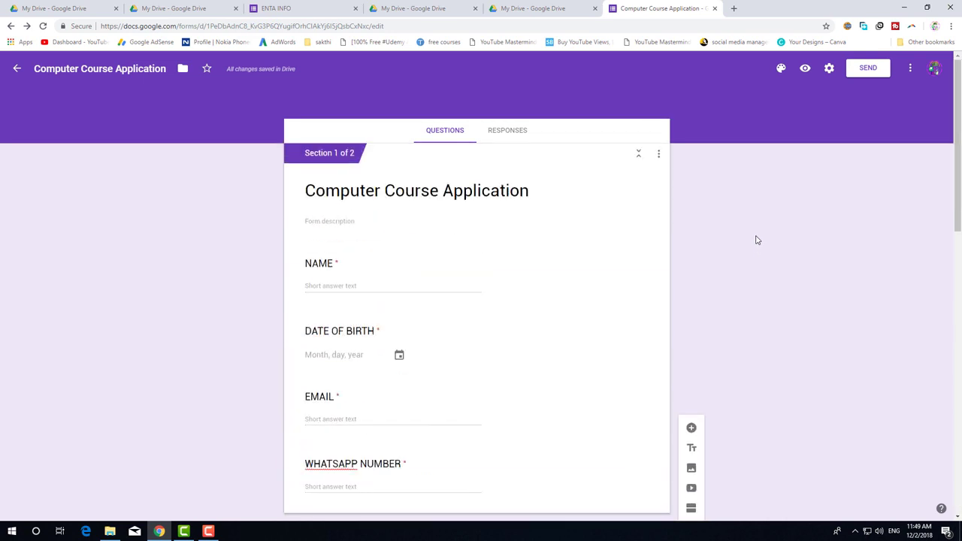
pyautogui.scroll(-15, 757, 239)
pyautogui.scroll(15, 757, 240)
pyautogui.click(871, 70)
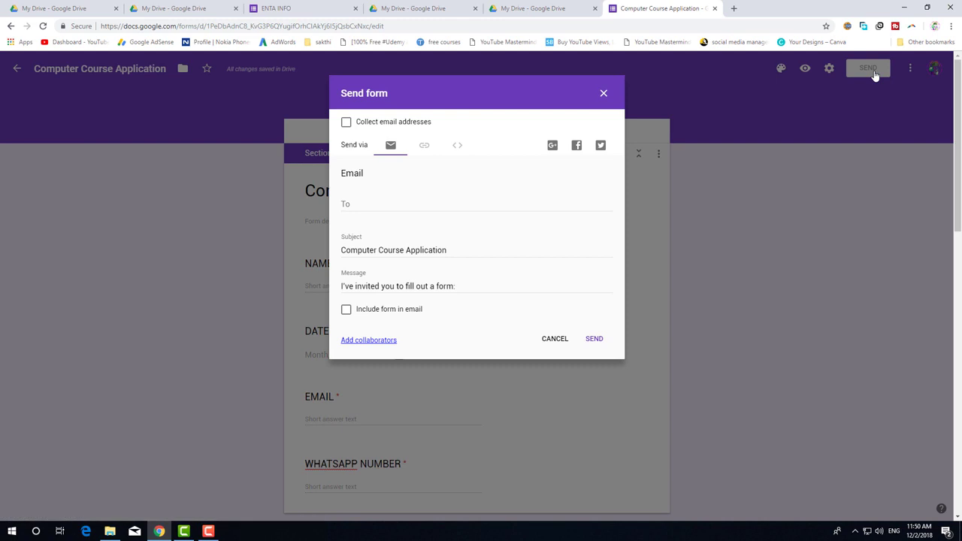
pyautogui.click(346, 202)
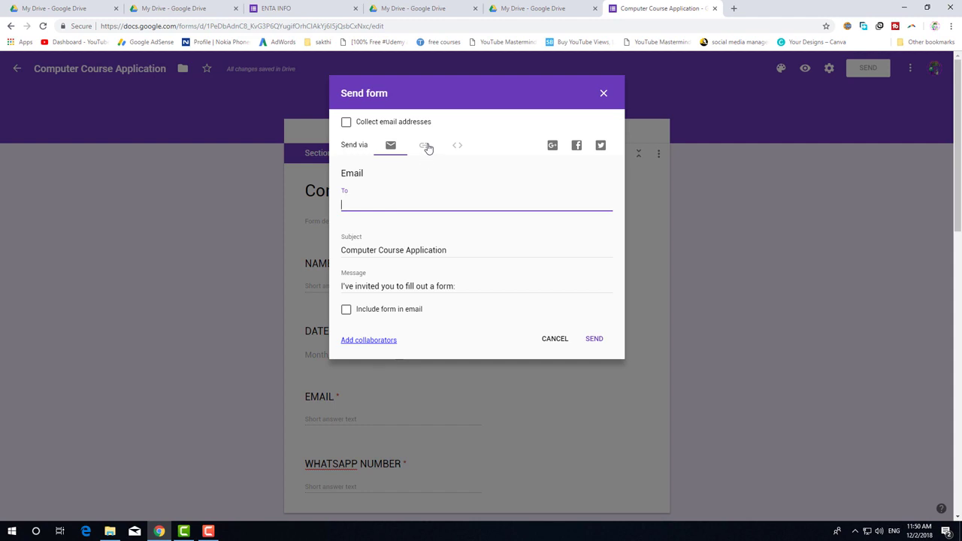
pyautogui.click(426, 147)
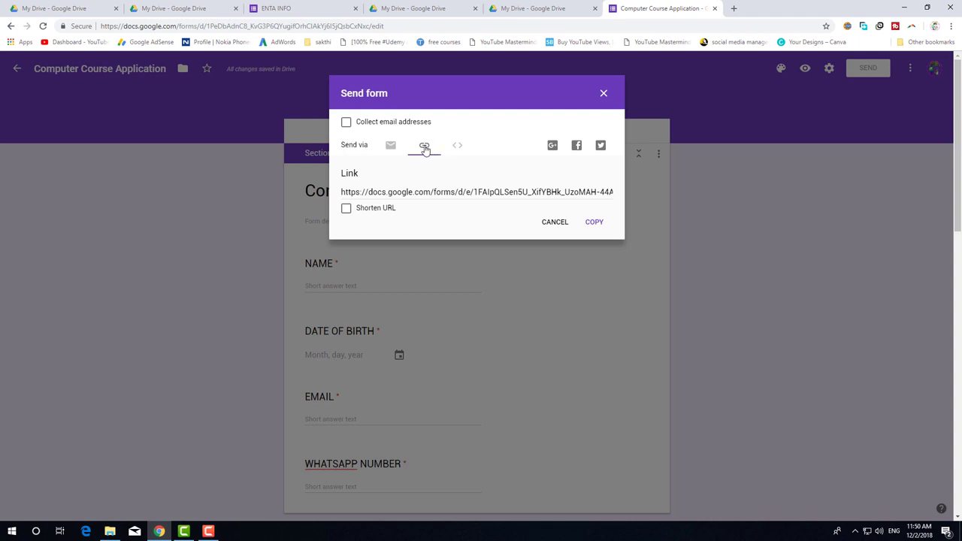
pyautogui.click(365, 192)
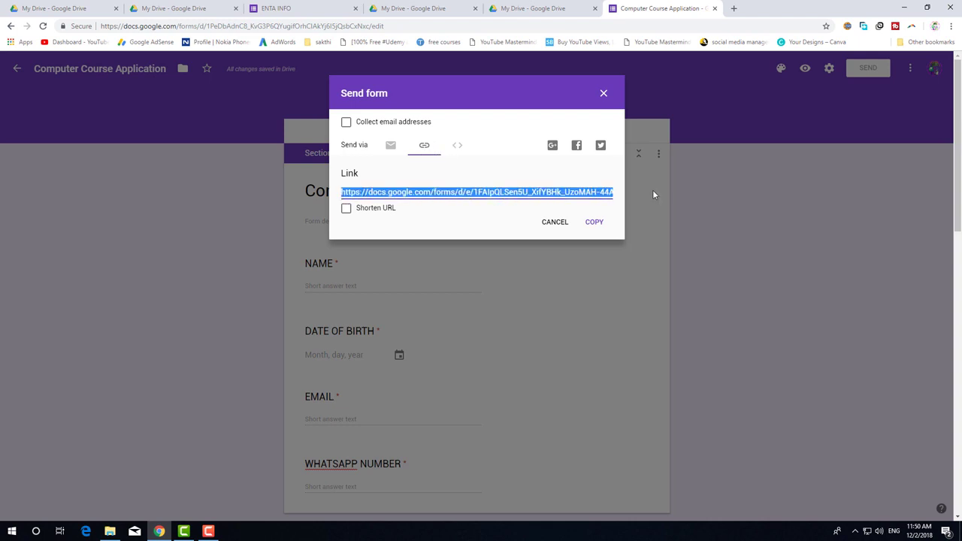
pyautogui.click(595, 223)
pyautogui.click(347, 209)
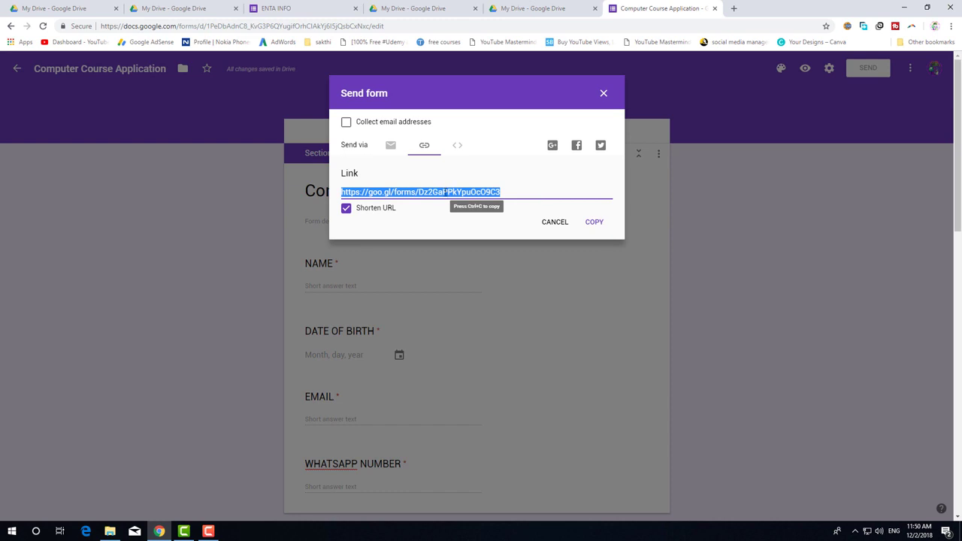
pyautogui.click(593, 222)
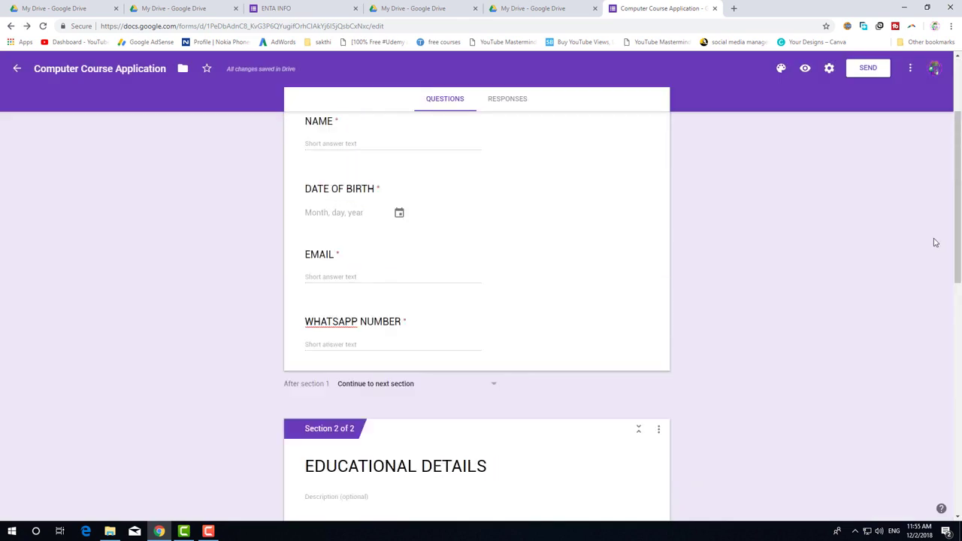
# On the Responses tab, start linking a spreadsheet with 'Create a new spreadsheet' selected.
pyautogui.scroll(2, 934, 240)
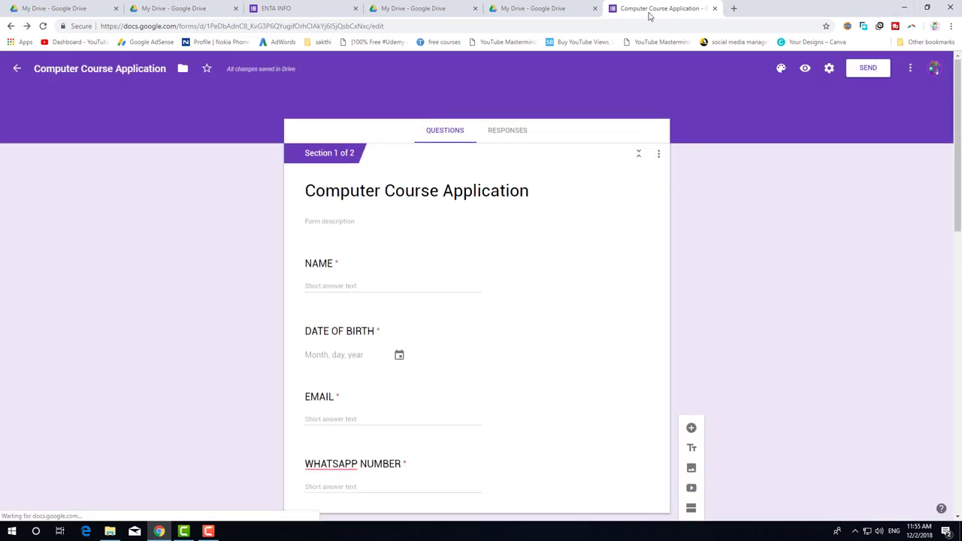
pyautogui.click(518, 134)
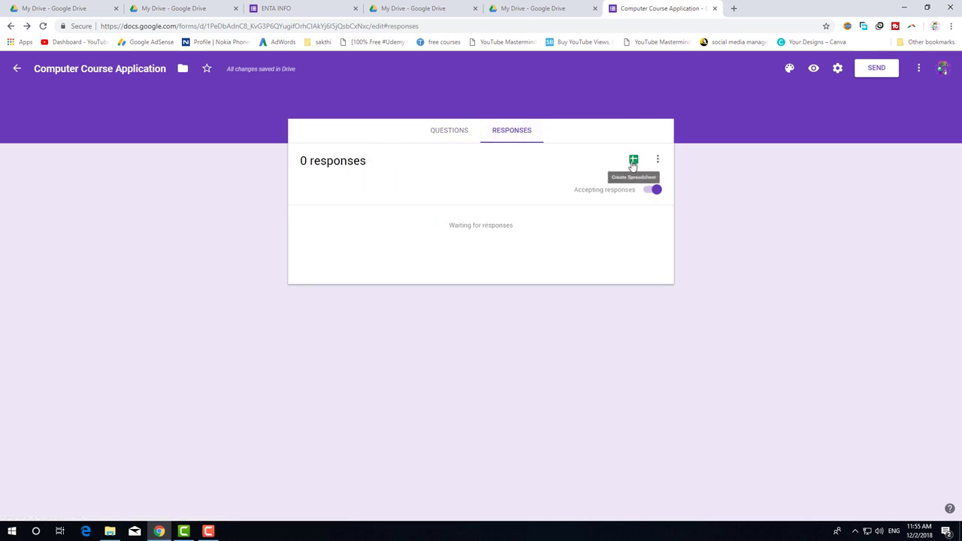
pyautogui.click(633, 163)
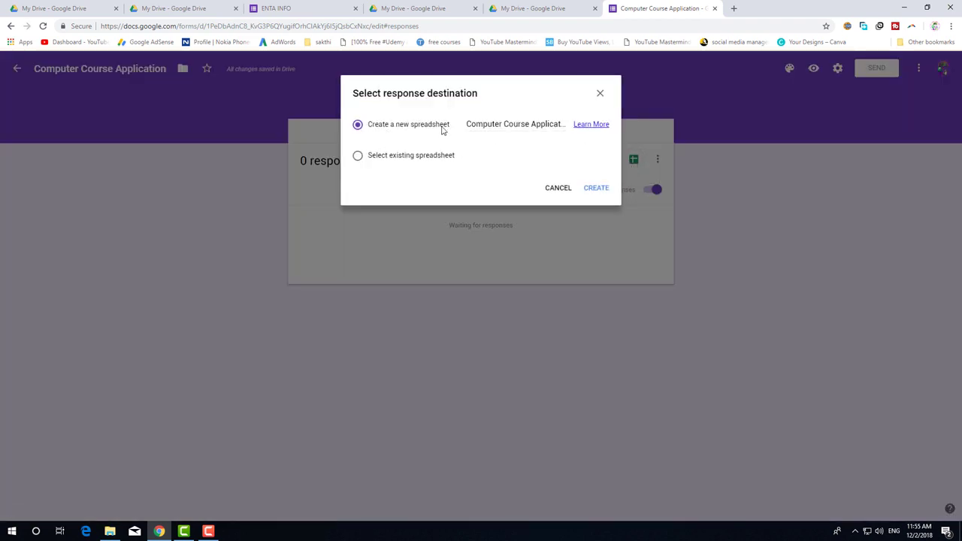
pyautogui.moveTo(473, 125); pyautogui.dragTo(571, 135)
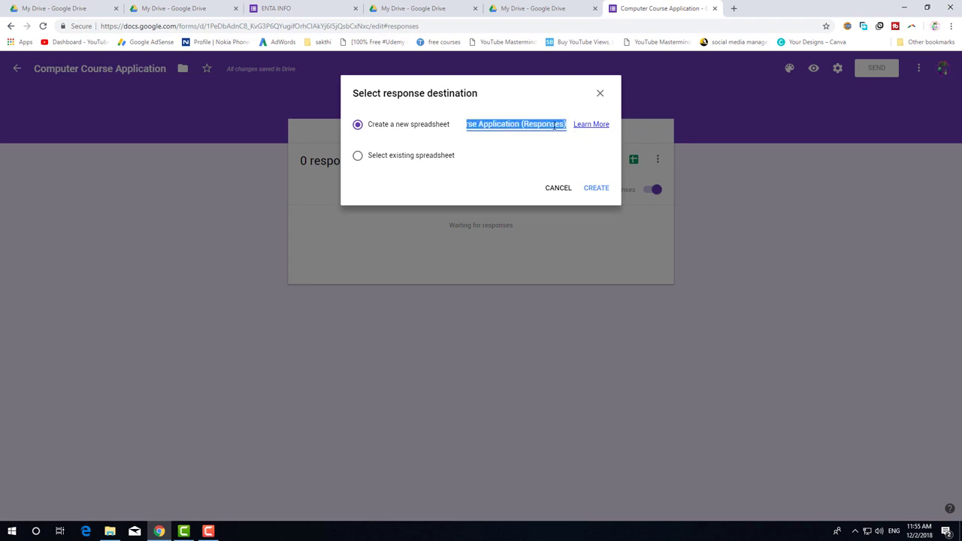
pyautogui.click(554, 125)
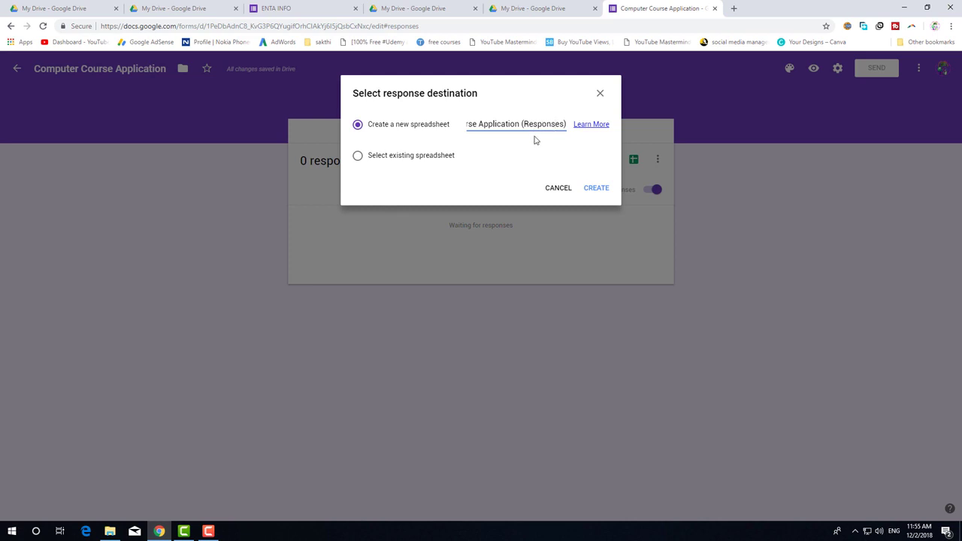
pyautogui.click(380, 157)
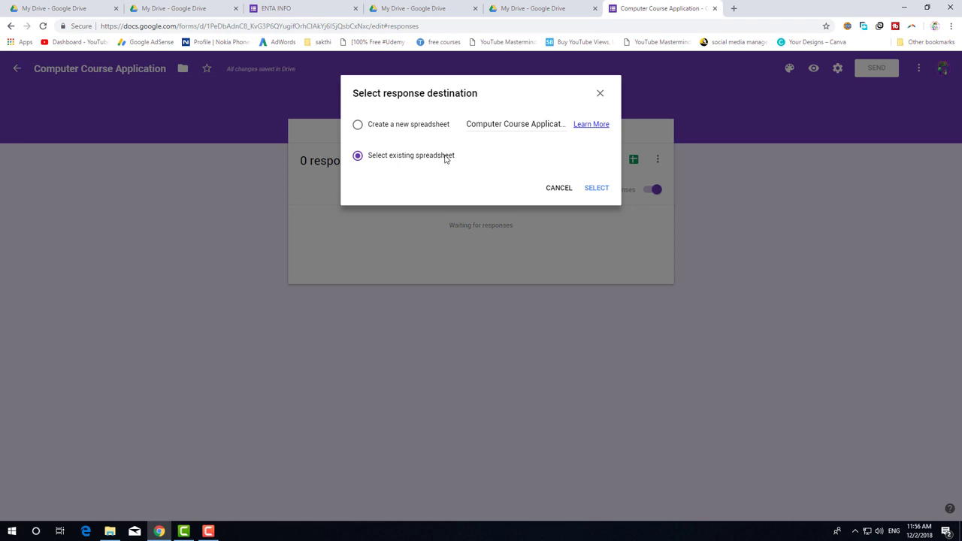
pyautogui.click(398, 127)
# Create the 'Computer Course Application (Responses)' spreadsheet and close its tab.
pyautogui.click(596, 188)
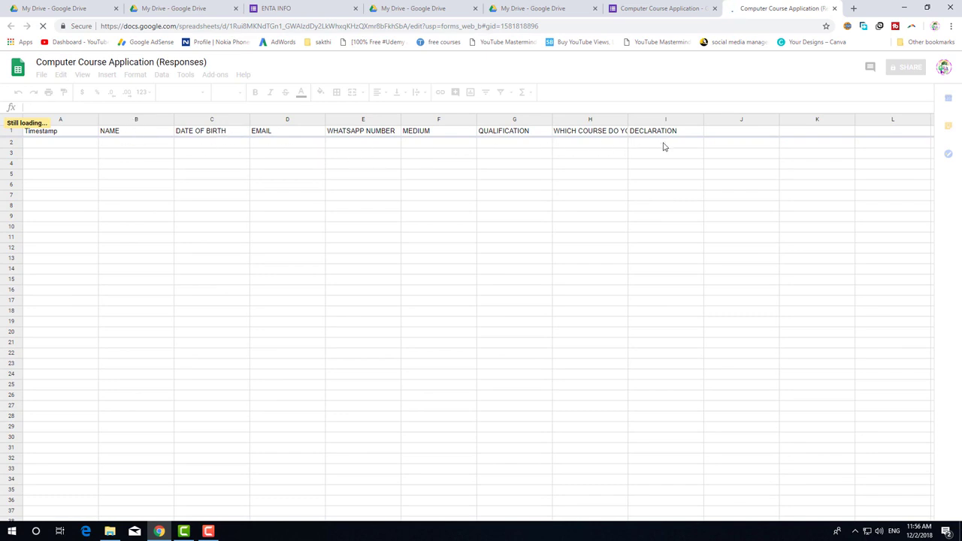
pyautogui.click(834, 9)
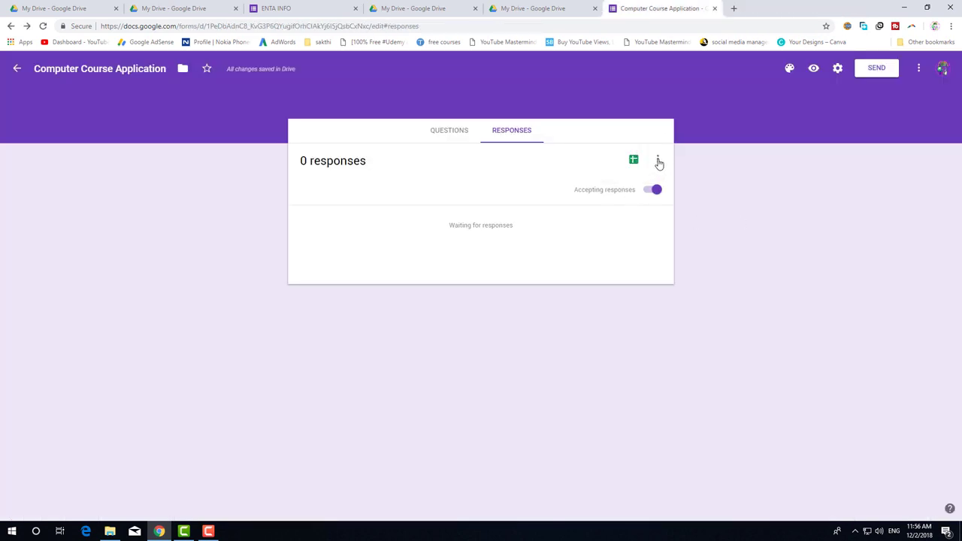
# Turn on email notifications for new responses, leaving the response destination unchanged.
pyautogui.click(659, 163)
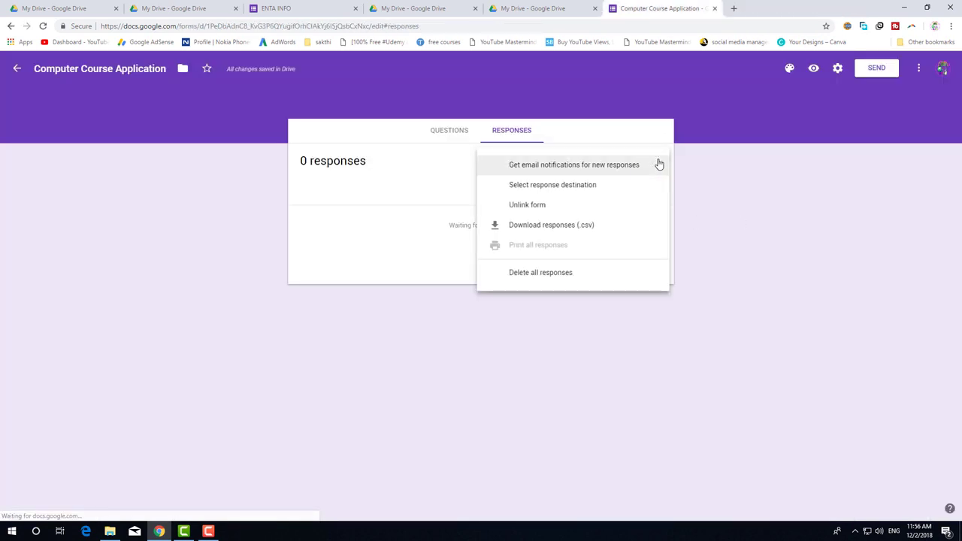
pyautogui.click(579, 167)
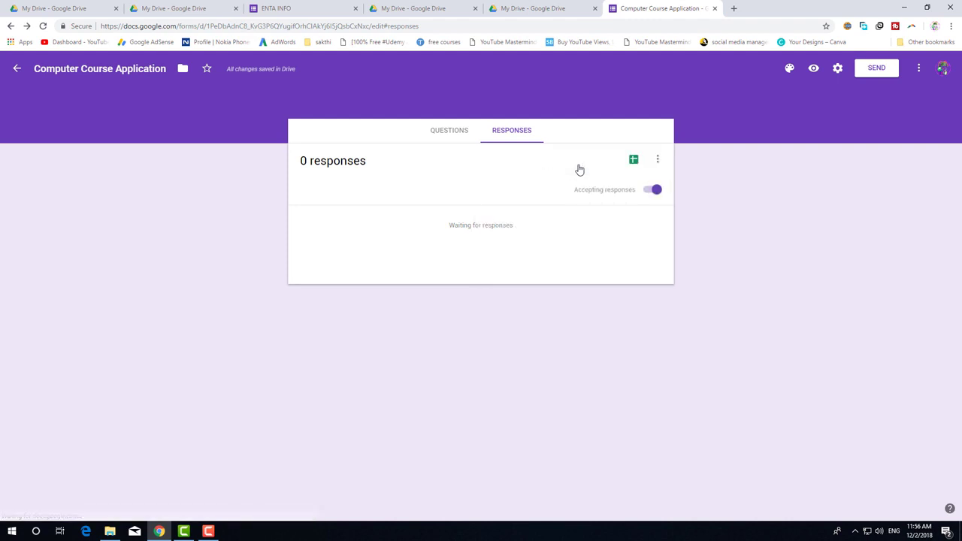
pyautogui.click(658, 163)
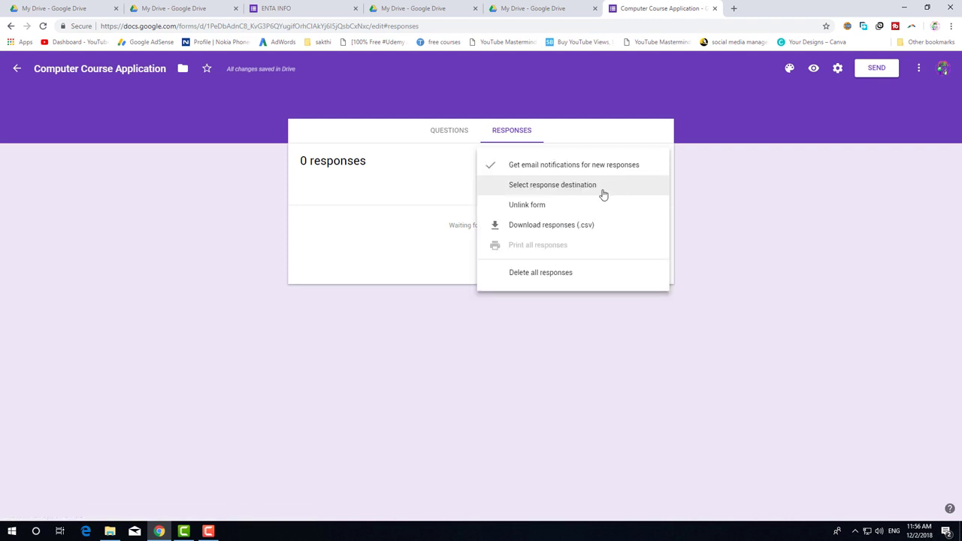
pyautogui.click(603, 186)
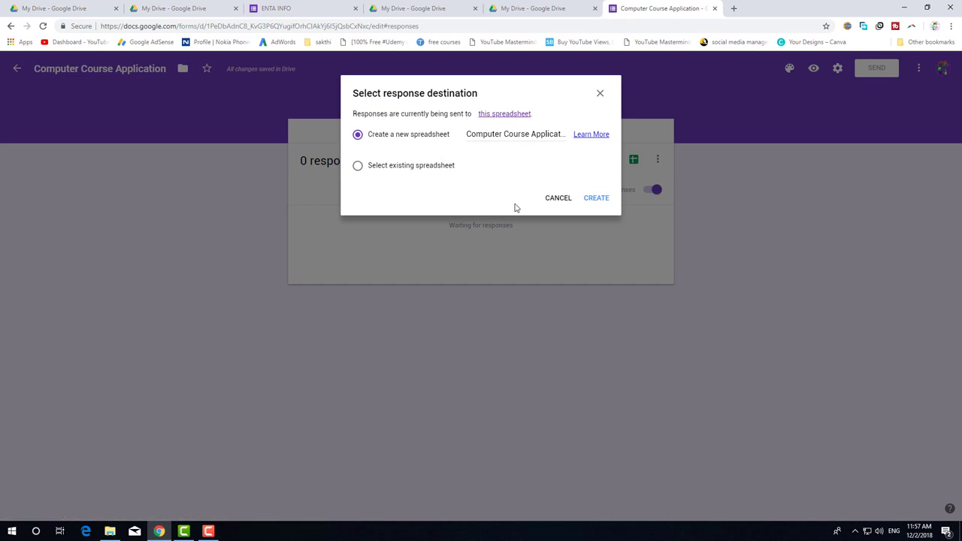
pyautogui.click(557, 198)
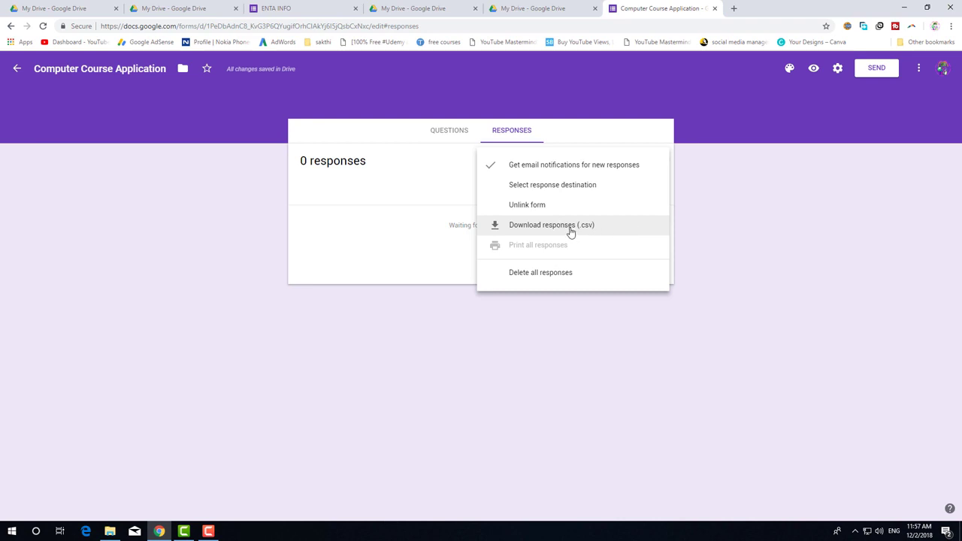
# Return to the Questions tab and bring up the Send form dialog.
pyautogui.click(836, 106)
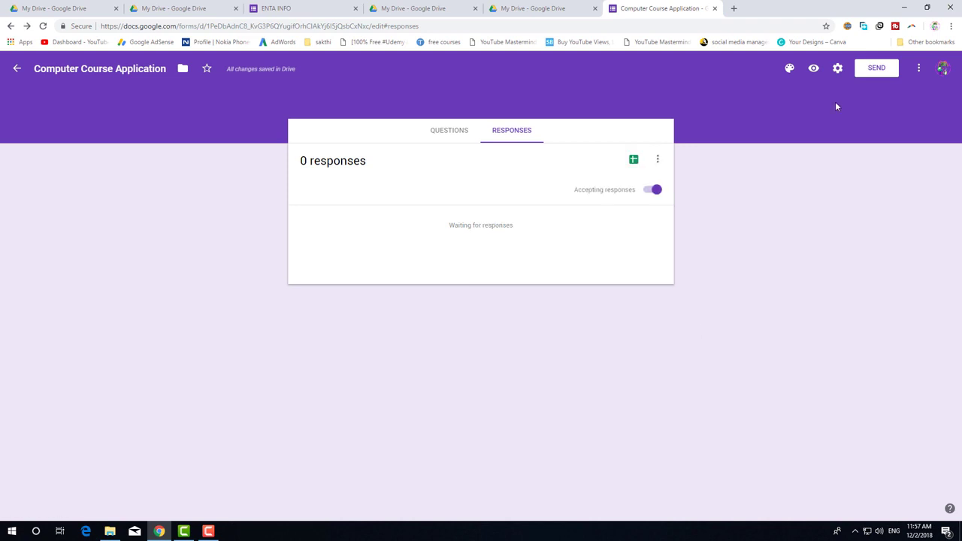
pyautogui.click(658, 159)
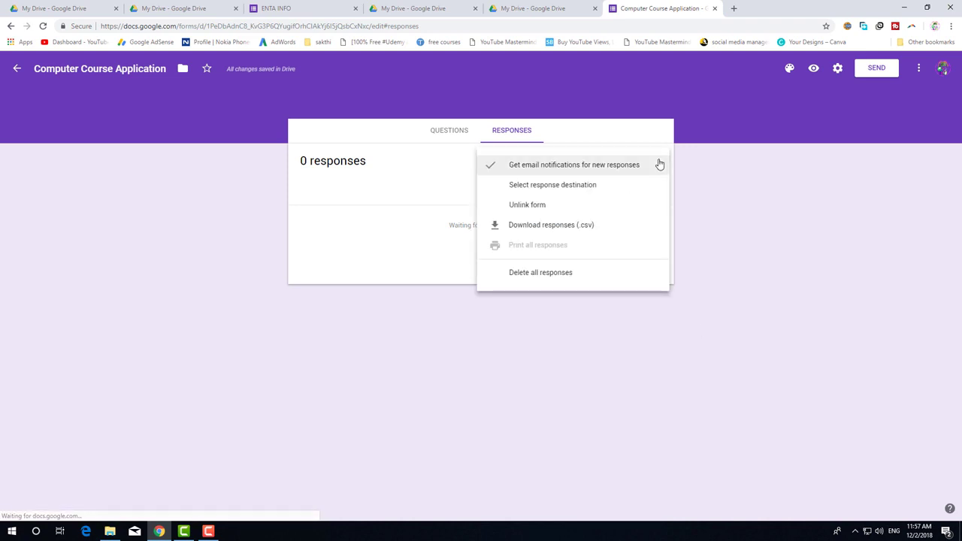
pyautogui.click(702, 230)
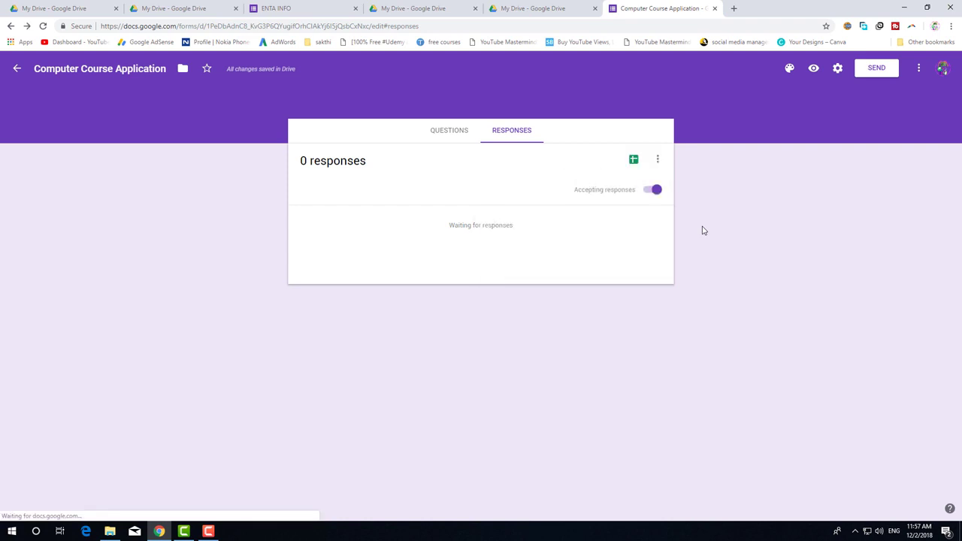
pyautogui.click(449, 134)
pyautogui.click(866, 67)
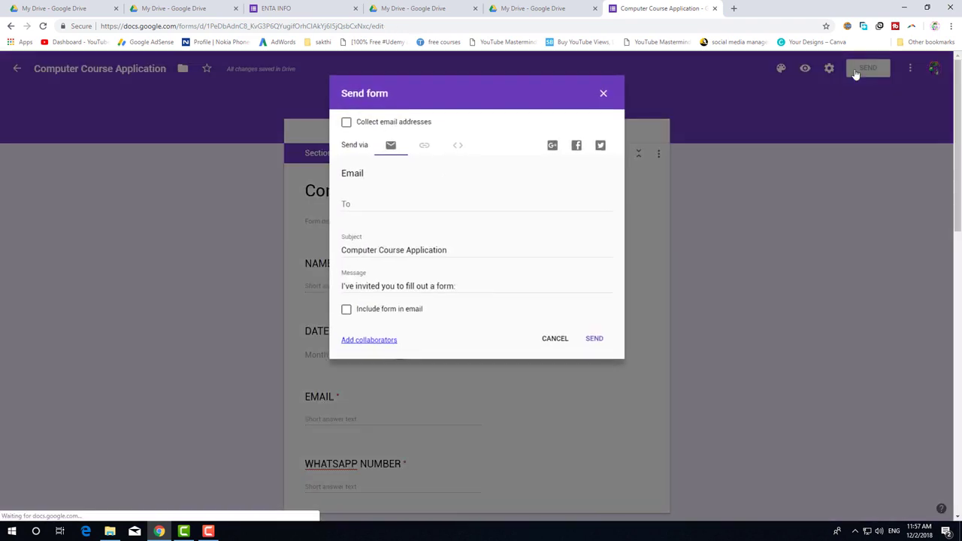
# Copy the shortened form link and load it in a new browser tab.
pyautogui.click(426, 146)
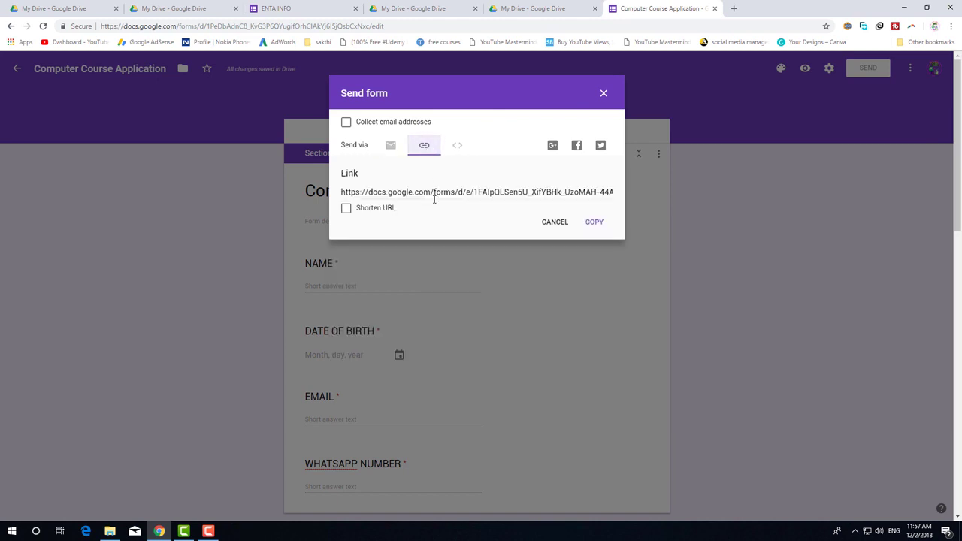
pyautogui.click(347, 211)
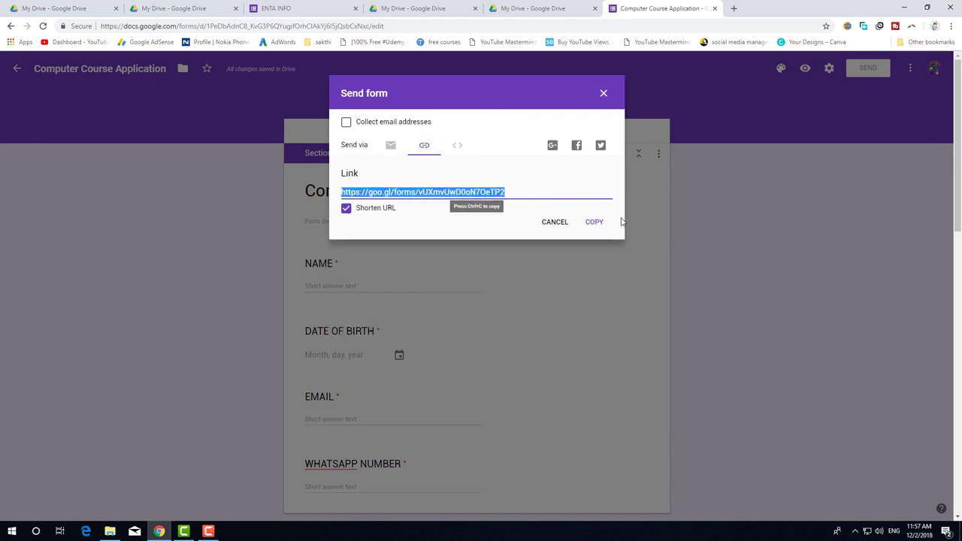
pyautogui.click(594, 223)
pyautogui.click(594, 224)
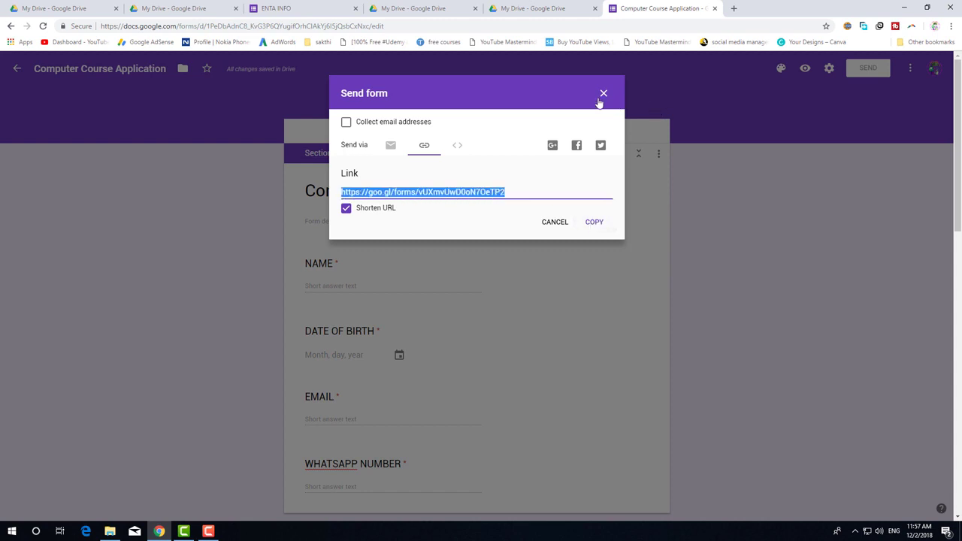
pyautogui.click(602, 94)
pyautogui.click(734, 9)
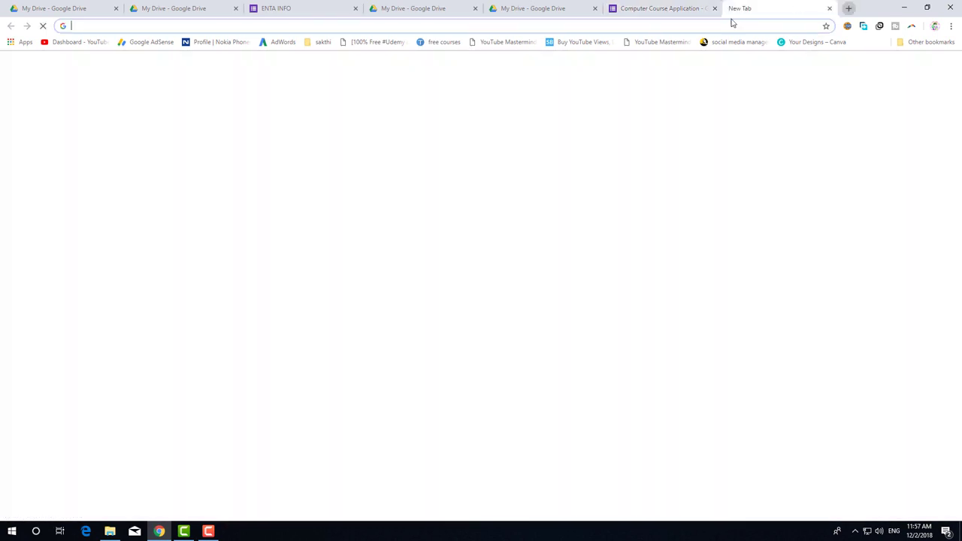
pyautogui.hotkey('ctrl', 'v')
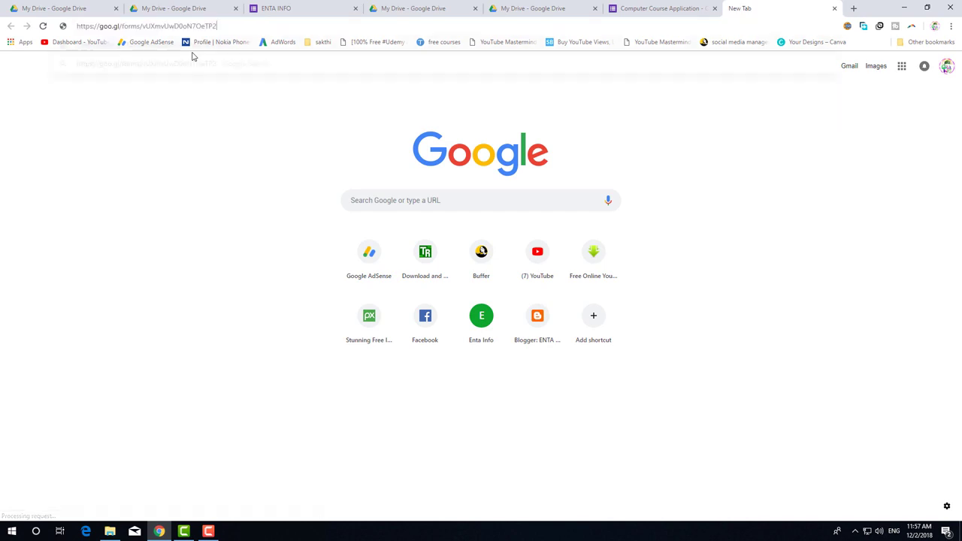
pyautogui.press('Return')
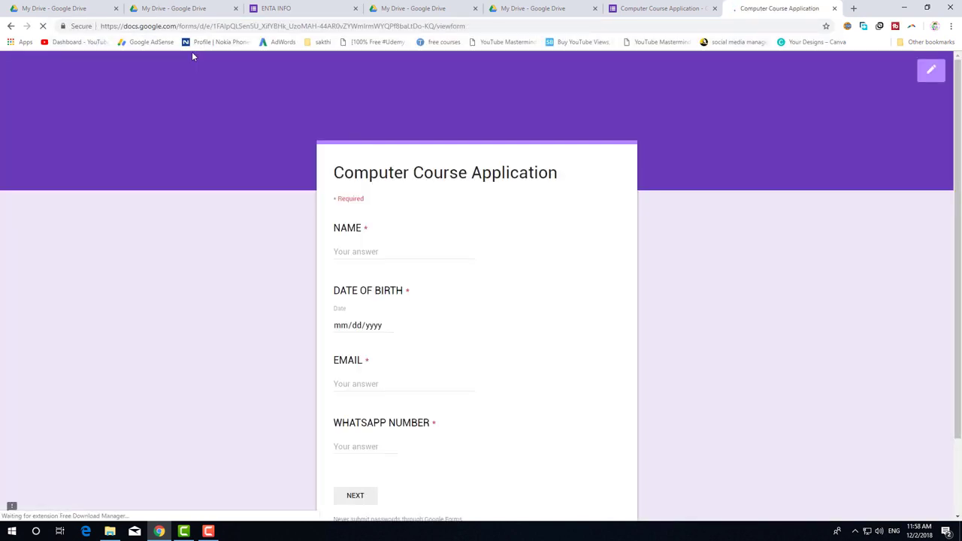
# Enter the applicant's name and set the date of birth to 12/21/2018.
pyautogui.click(395, 248)
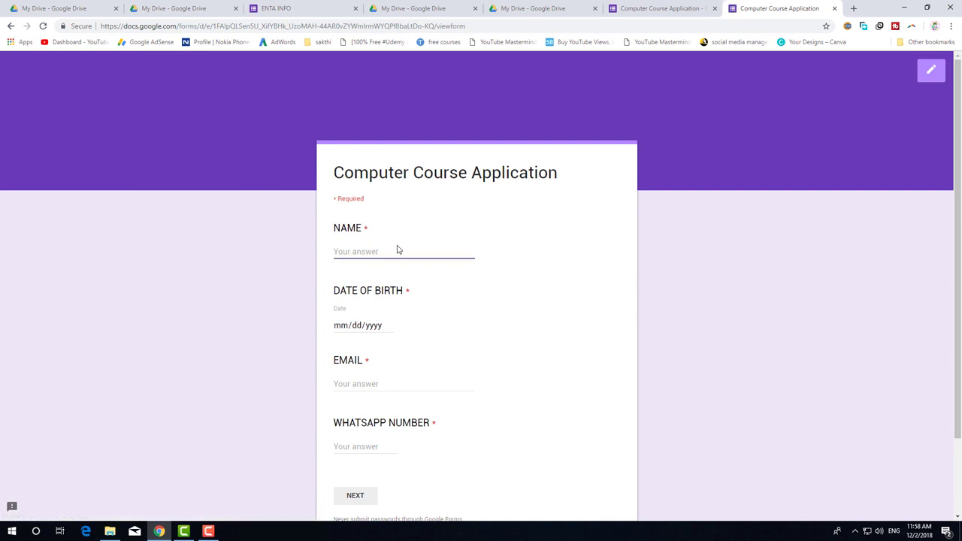
pyautogui.scroll(-2, 397, 249)
pyautogui.scroll(2, 398, 247)
pyautogui.click(357, 324)
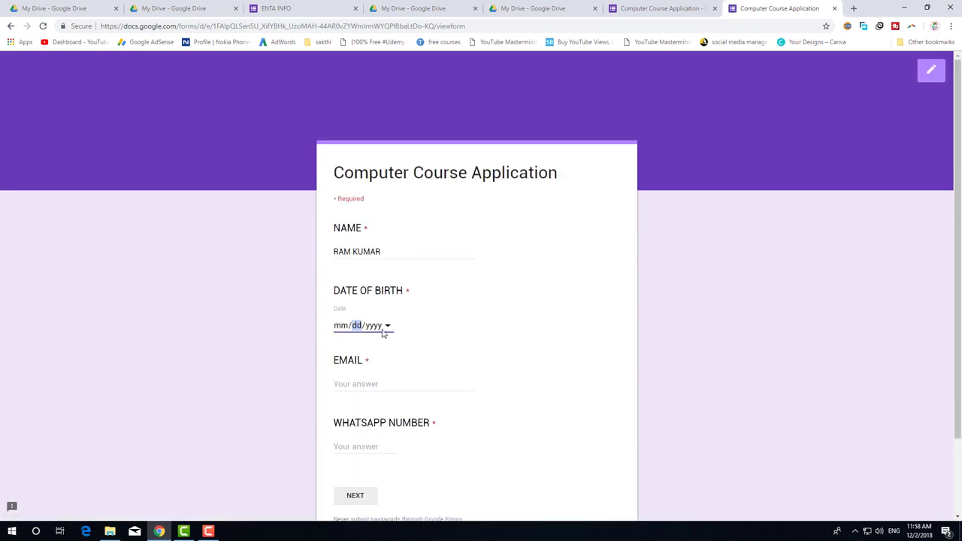
pyautogui.click(387, 326)
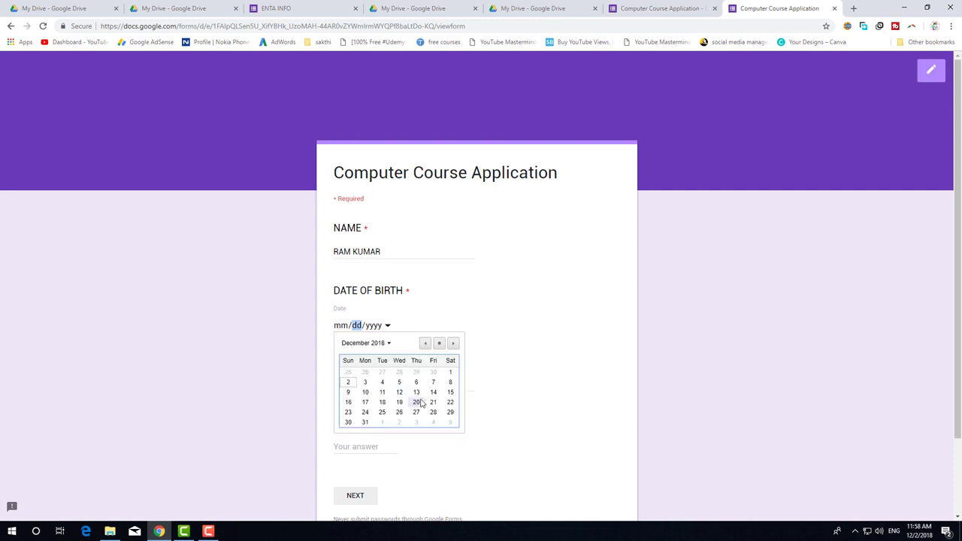
pyautogui.click(389, 344)
pyautogui.click(381, 390)
pyautogui.click(374, 344)
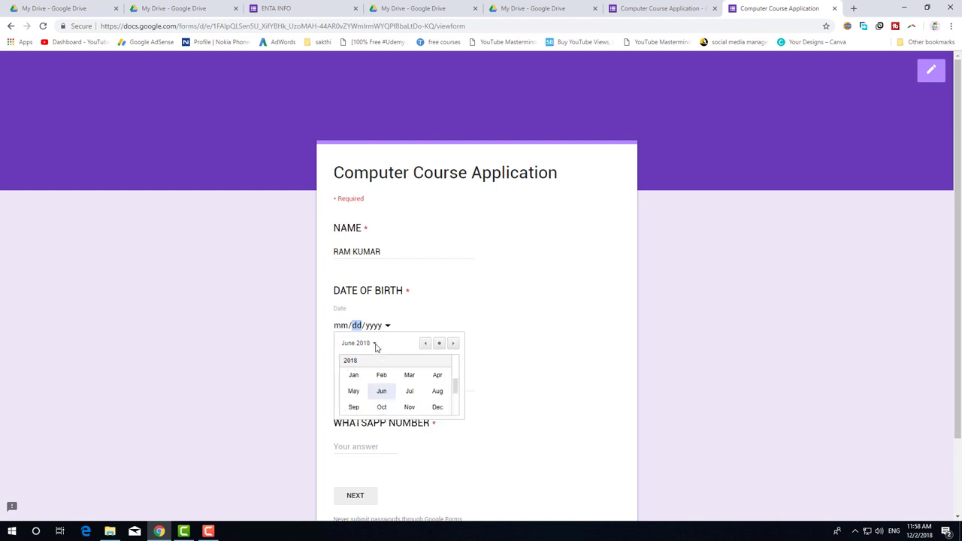
pyautogui.click(365, 333)
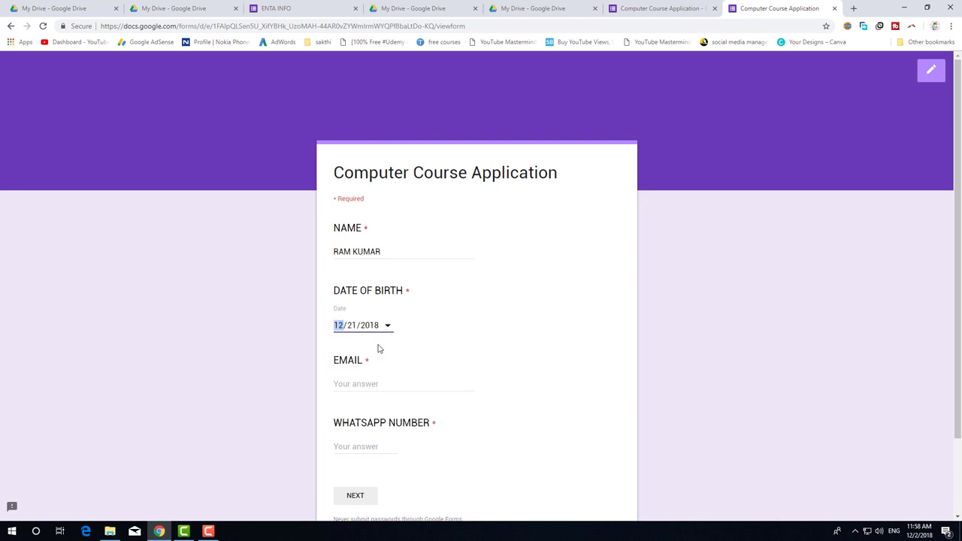
# Enter a sample email address and WhatsApp number, then go to the next page.
pyautogui.scroll(-2, 380, 347)
pyautogui.click(360, 286)
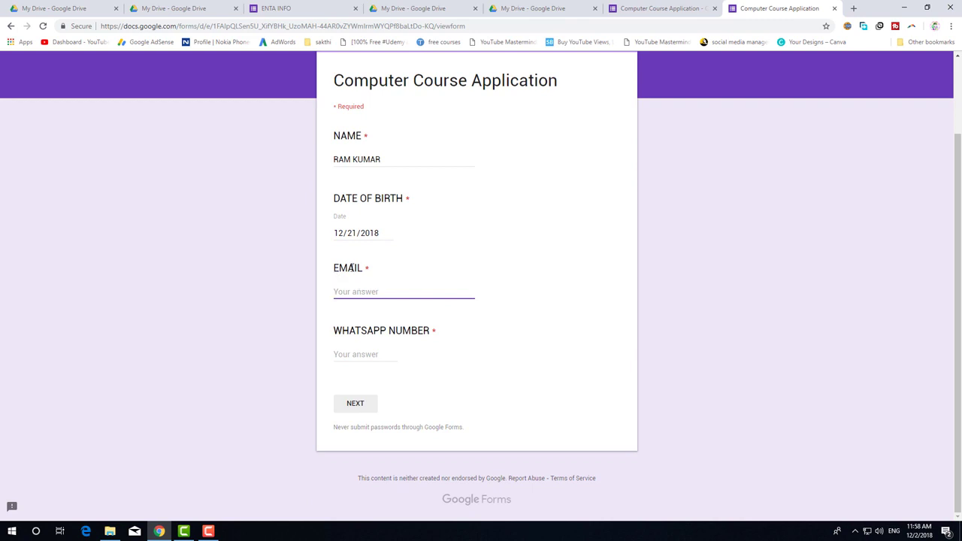
pyautogui.write('DFDFSD')
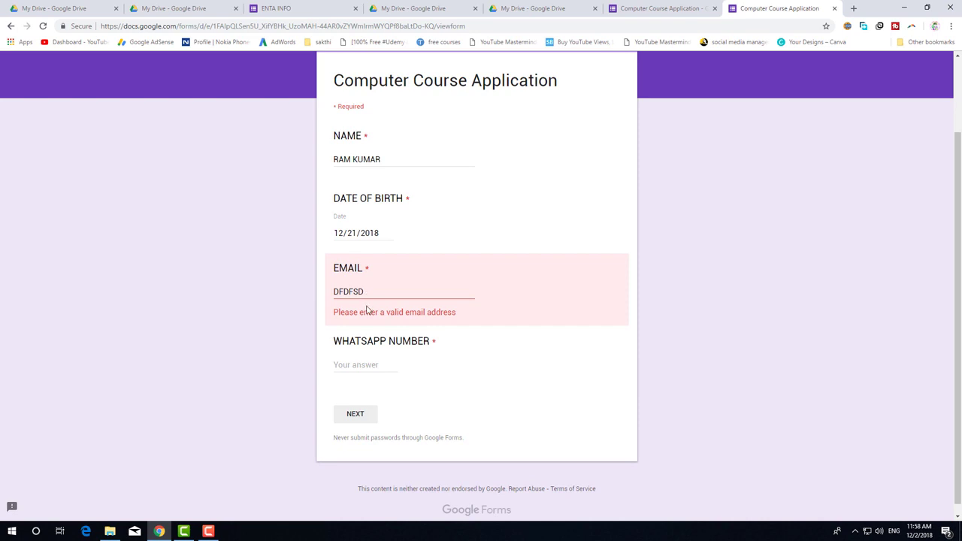
pyautogui.hotkey('ctrl', 'a')
pyautogui.write('SAMPLE@GMAIL')
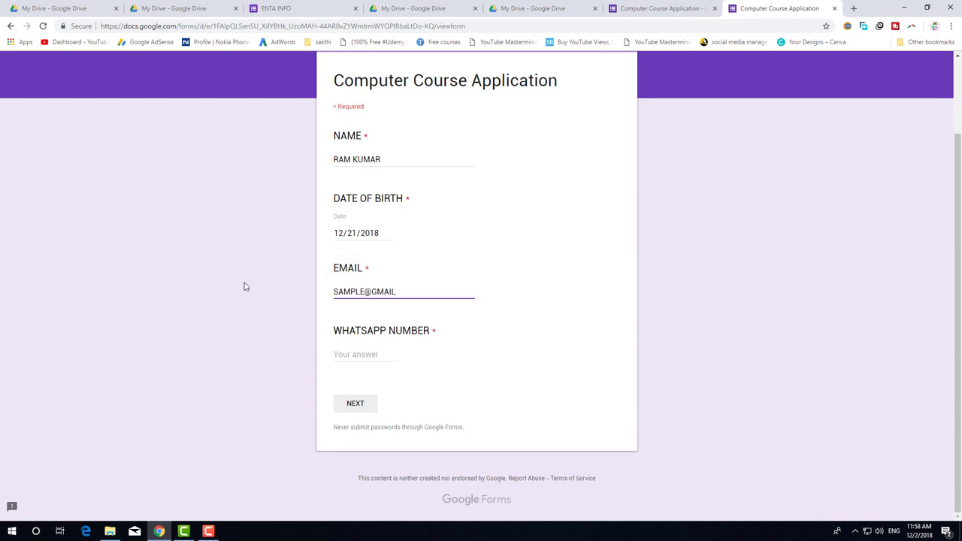
pyautogui.click(370, 321)
pyautogui.write('65600000000')
pyautogui.click(504, 324)
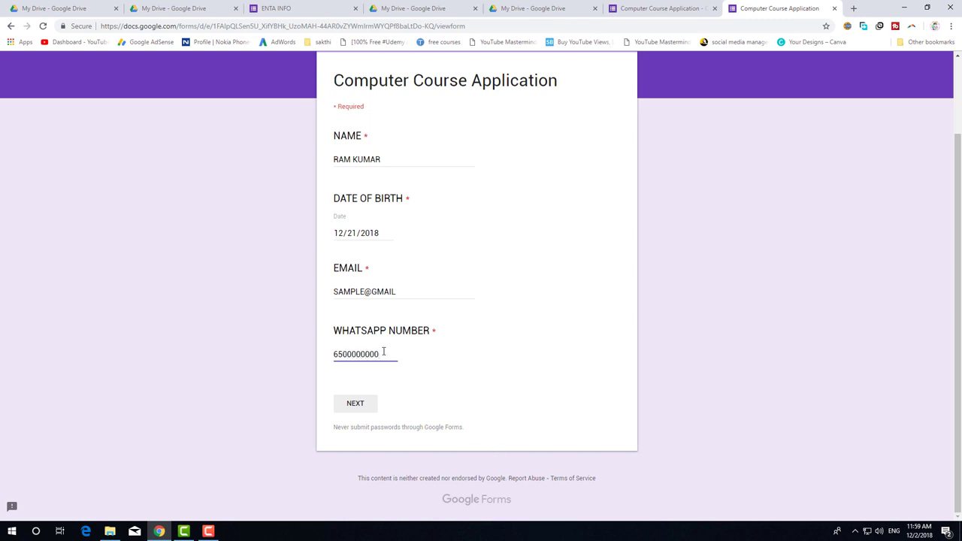
pyautogui.press('BackSpace')
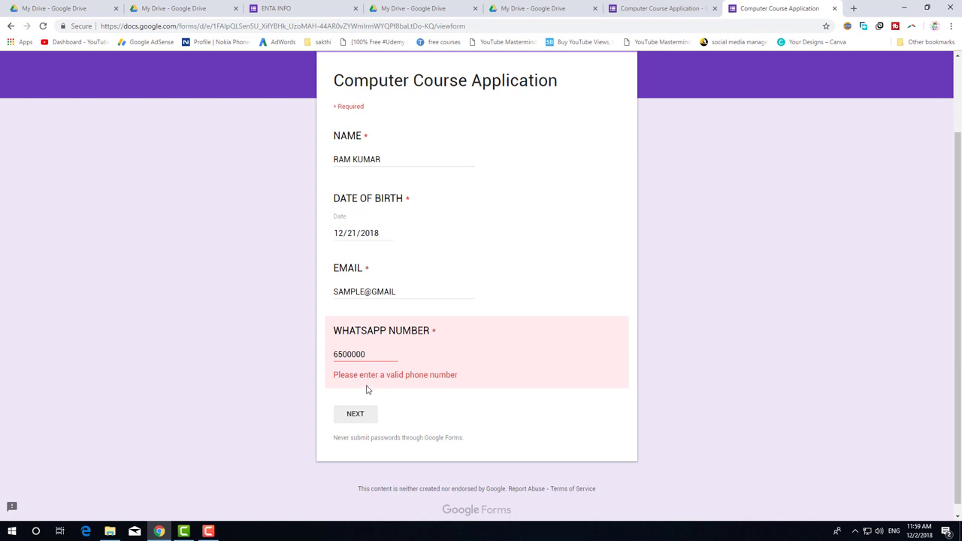
pyautogui.scroll(-1, 494, 374)
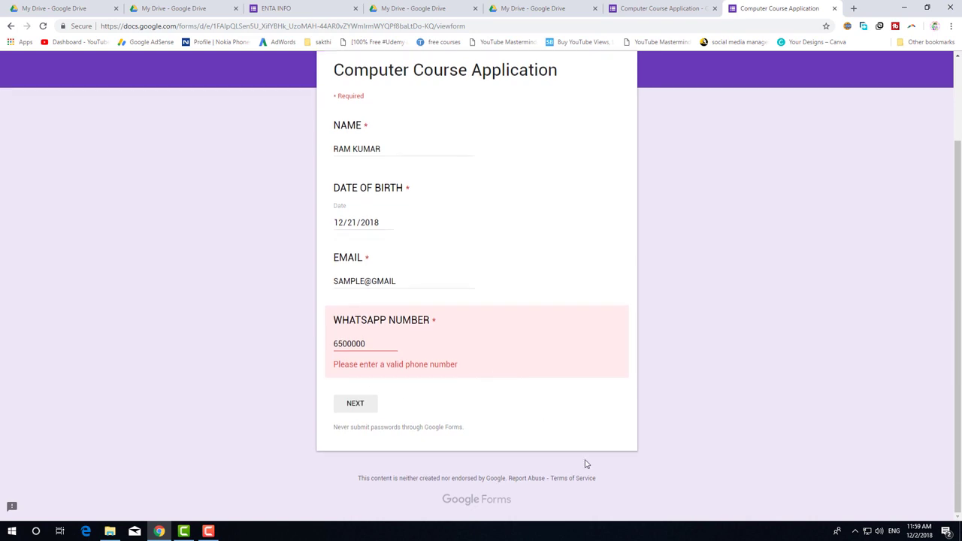
pyautogui.click(396, 344)
pyautogui.write('000')
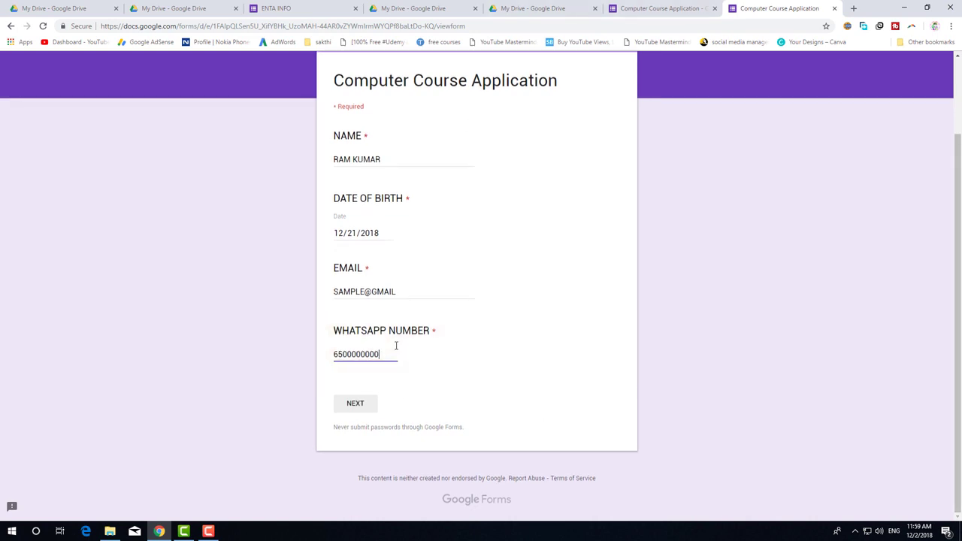
pyautogui.click(359, 403)
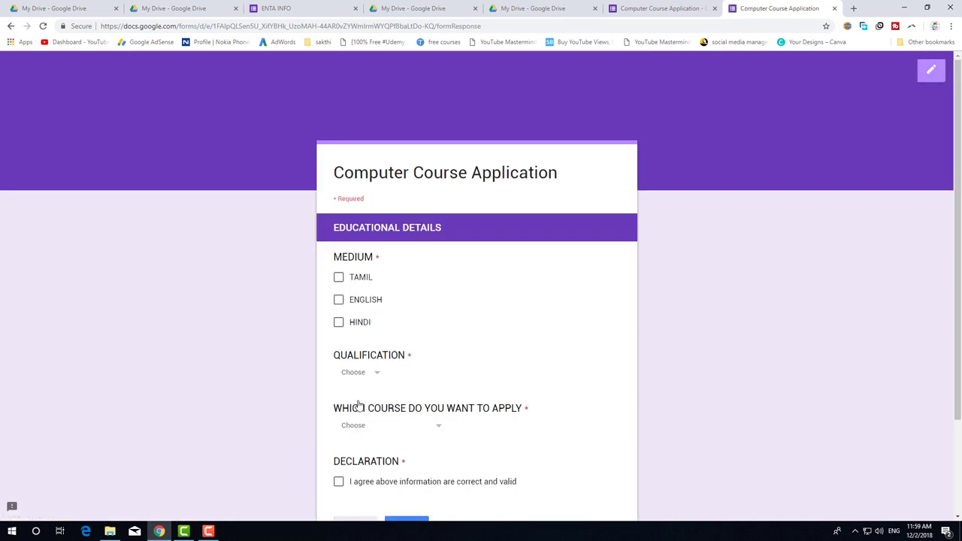
# Choose ENGLISH as the medium and 12TH as the qualification.
pyautogui.scroll(-1, 447, 286)
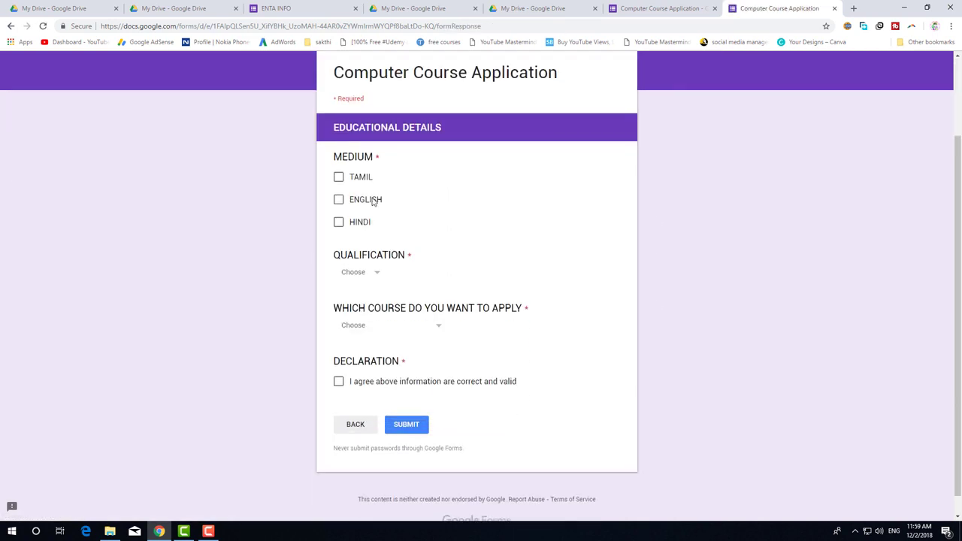
pyautogui.click(340, 179)
pyautogui.click(345, 183)
pyautogui.click(339, 199)
pyautogui.scroll(-1, 530, 242)
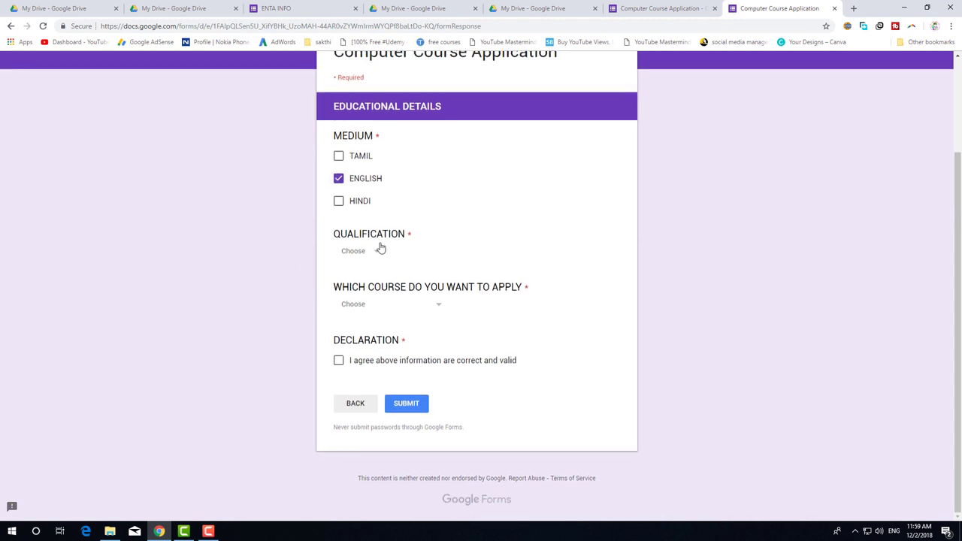
pyautogui.click(377, 254)
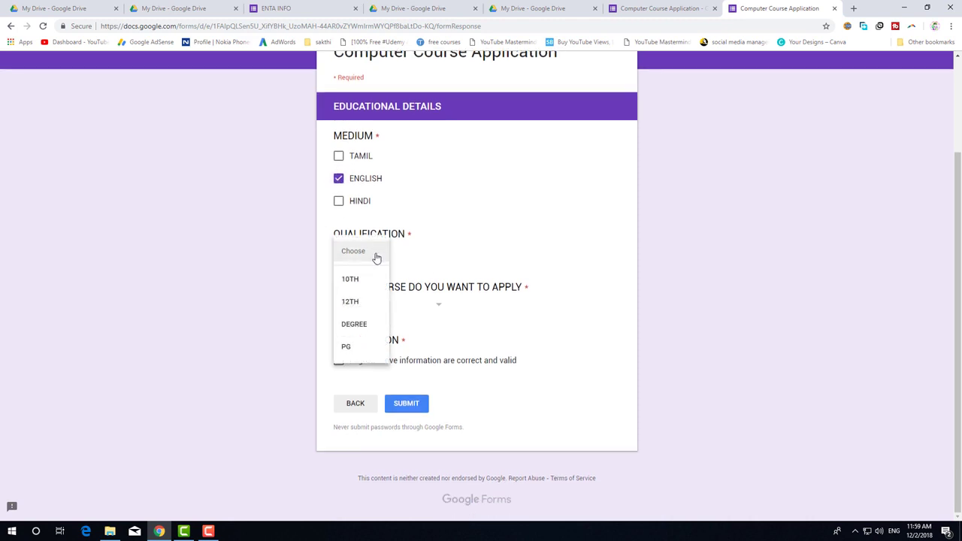
pyautogui.click(368, 303)
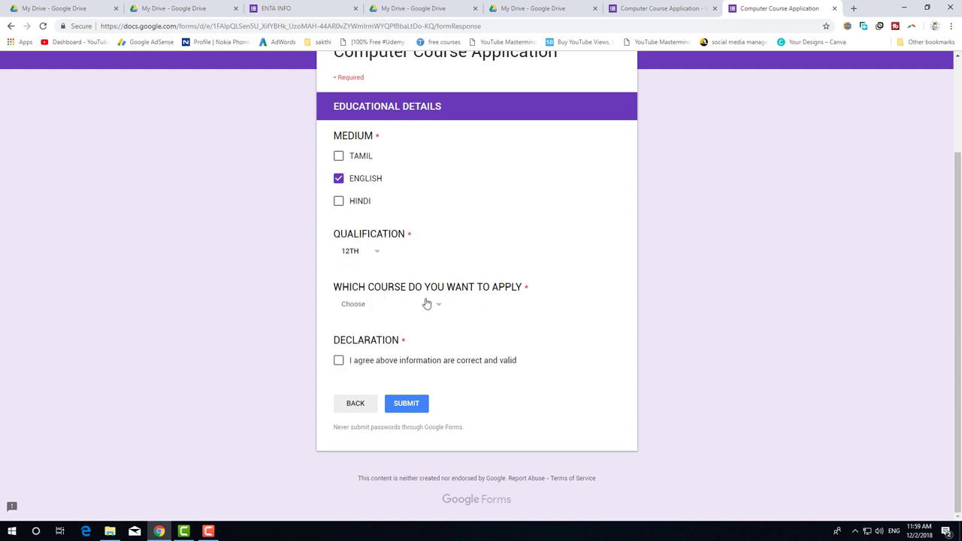
# Select WEB DESIGNING as the course, tick the declaration, and submit.
pyautogui.click(426, 304)
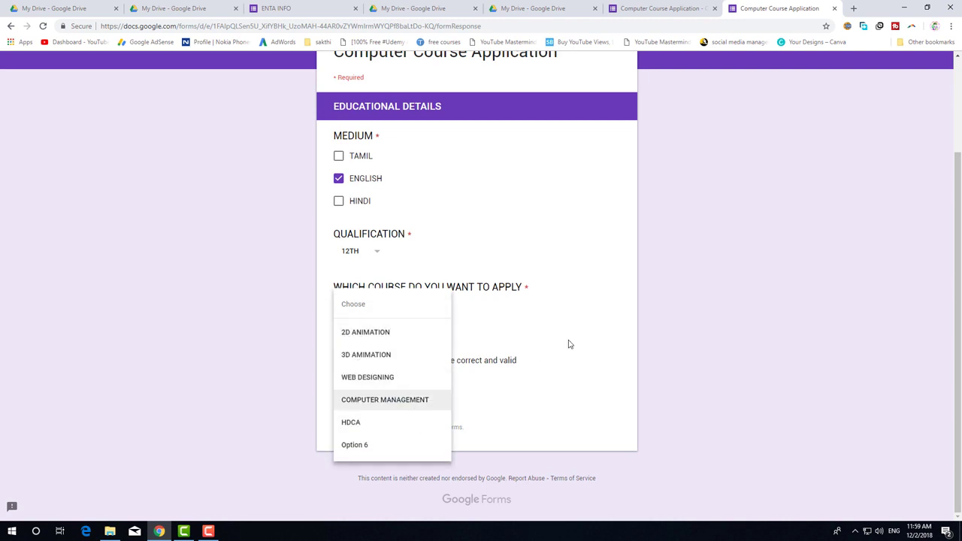
pyautogui.click(569, 341)
pyautogui.click(429, 308)
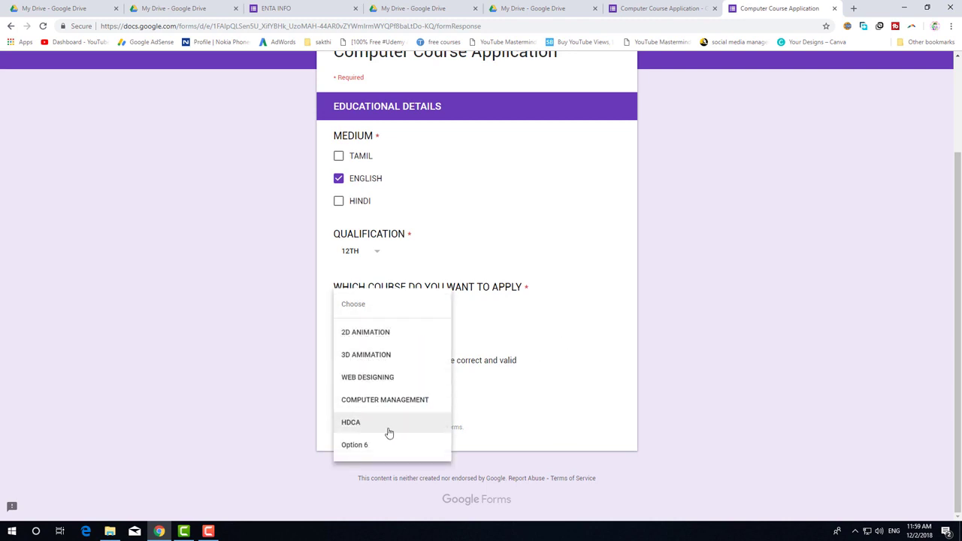
pyautogui.click(376, 378)
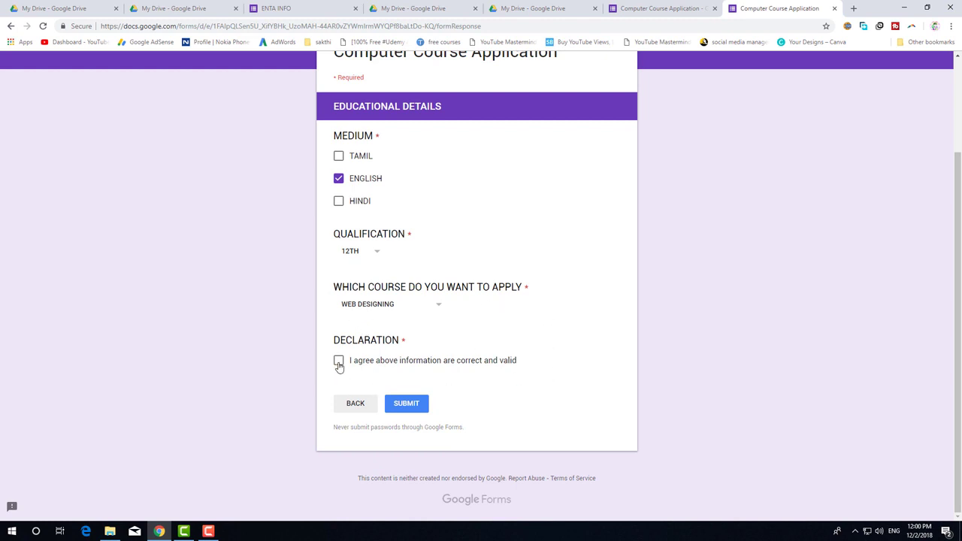
pyautogui.click(338, 362)
pyautogui.click(420, 407)
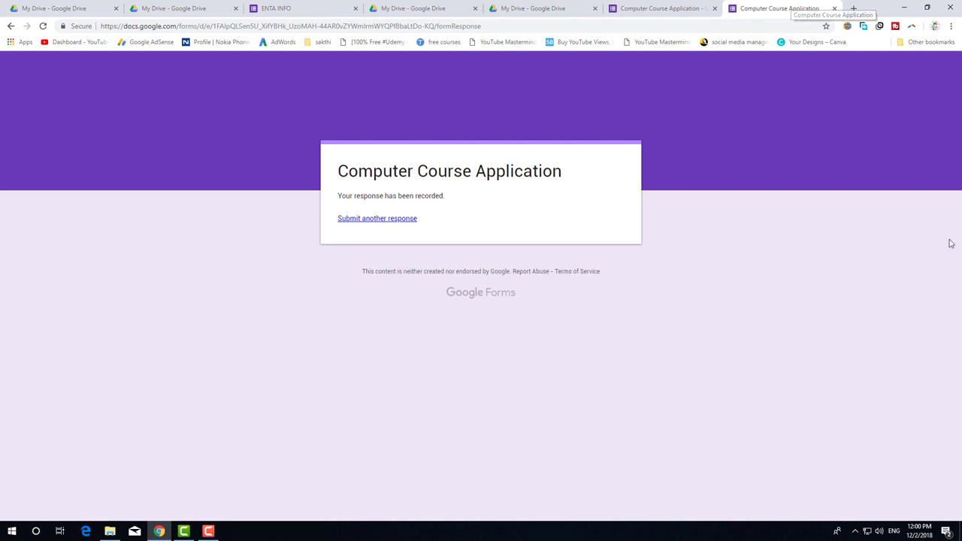
# Return to My Drive and open the Computer Course Application (Responses) spreadsheet from Quick Access.
pyautogui.click(565, 9)
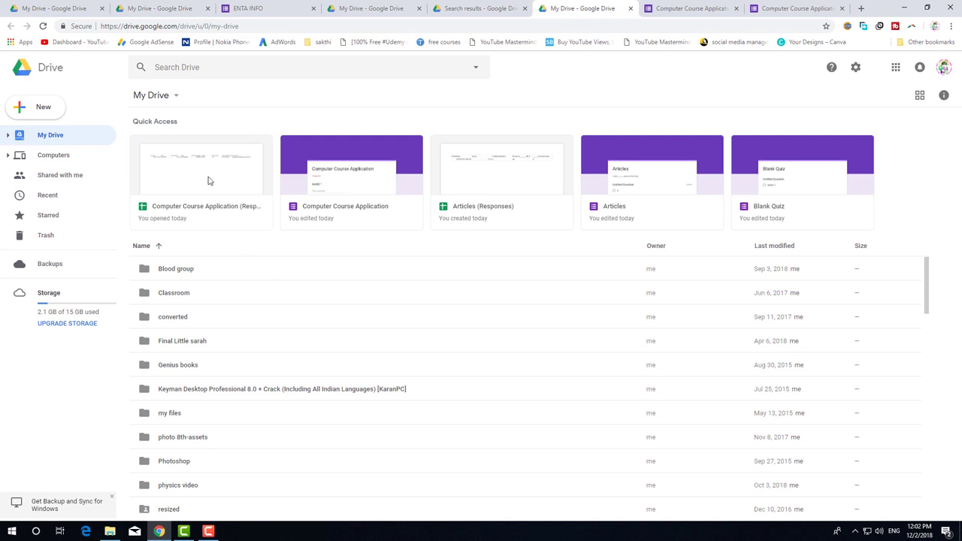
pyautogui.click(209, 209)
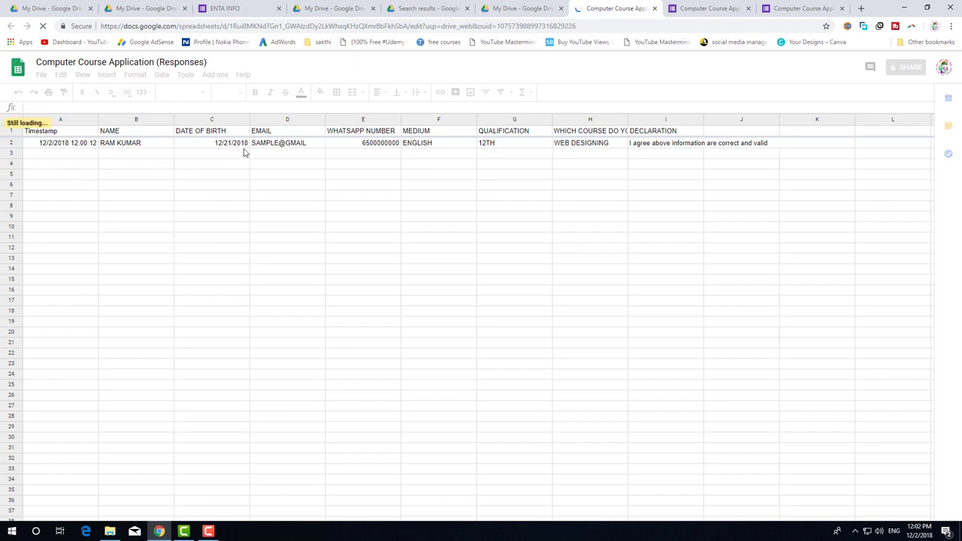
# Inspect row 2 cells B2–I2: name, birth date, email, WhatsApp, ENGLISH, 12TH, WEB DESIGNING, declaration.
pyautogui.click(137, 148)
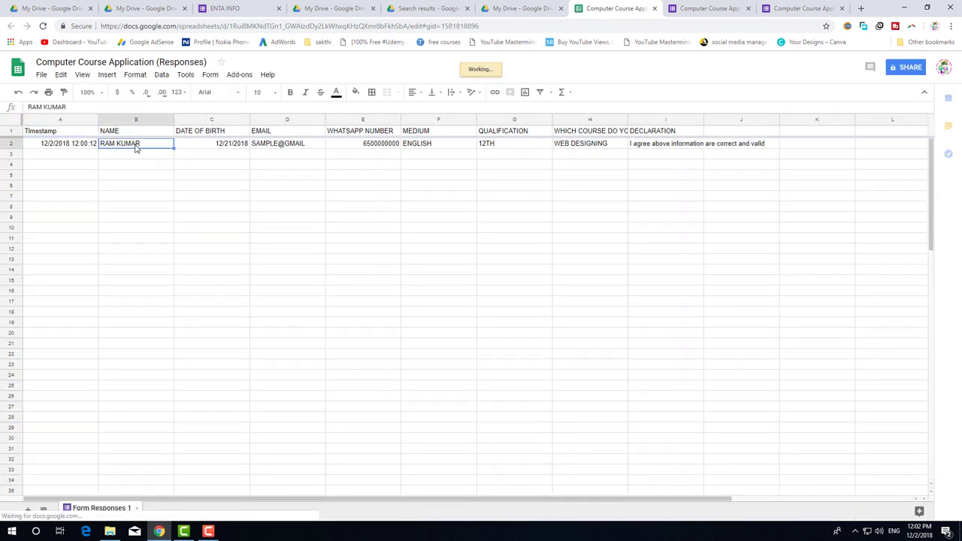
pyautogui.click(205, 145)
pyautogui.click(272, 145)
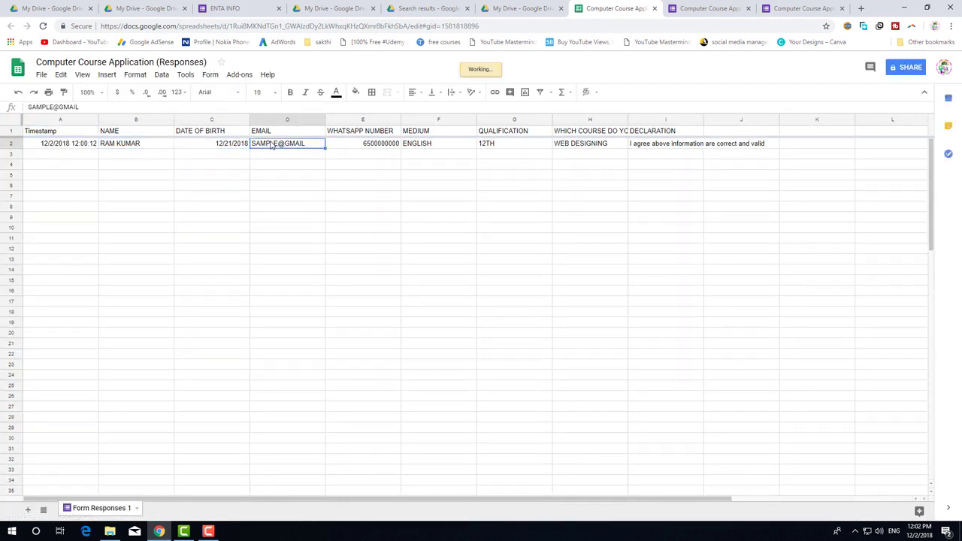
pyautogui.click(351, 149)
pyautogui.click(419, 147)
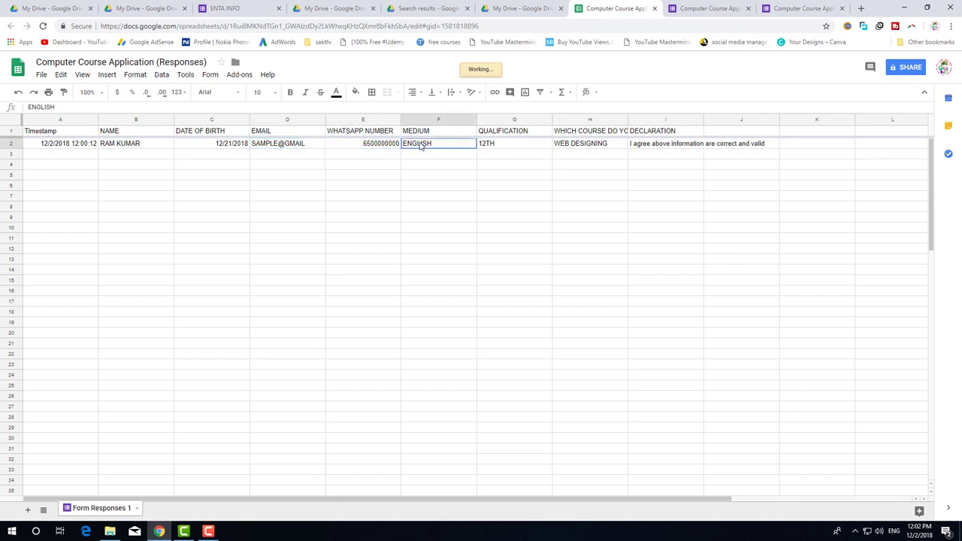
pyautogui.click(505, 147)
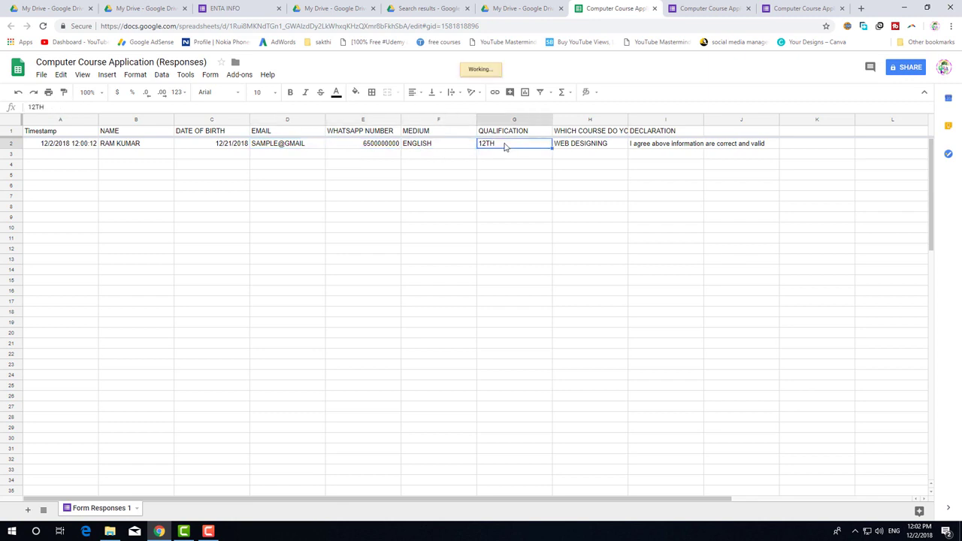
pyautogui.click(585, 144)
pyautogui.click(659, 145)
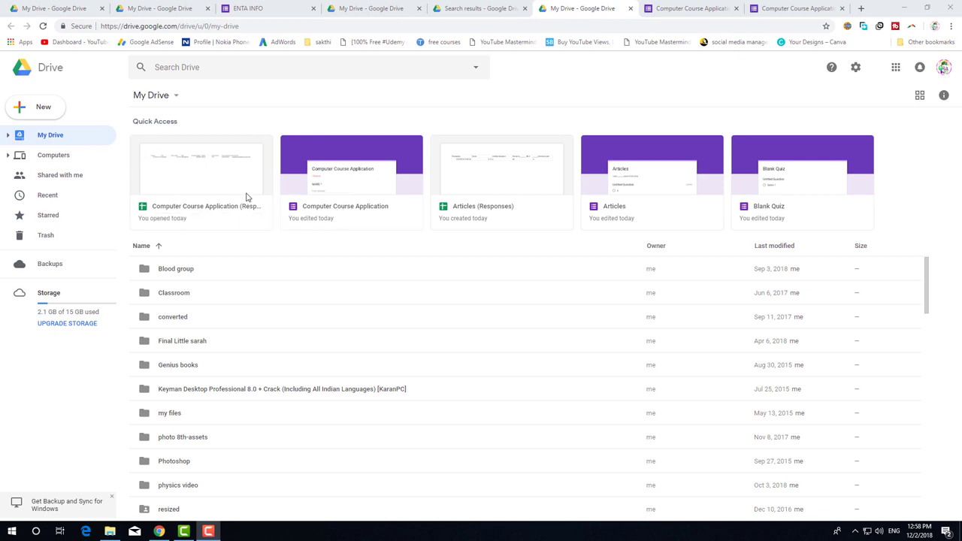
# Open the Computer Course Application form card from Quick Access in the form editor.
pyautogui.click(324, 209)
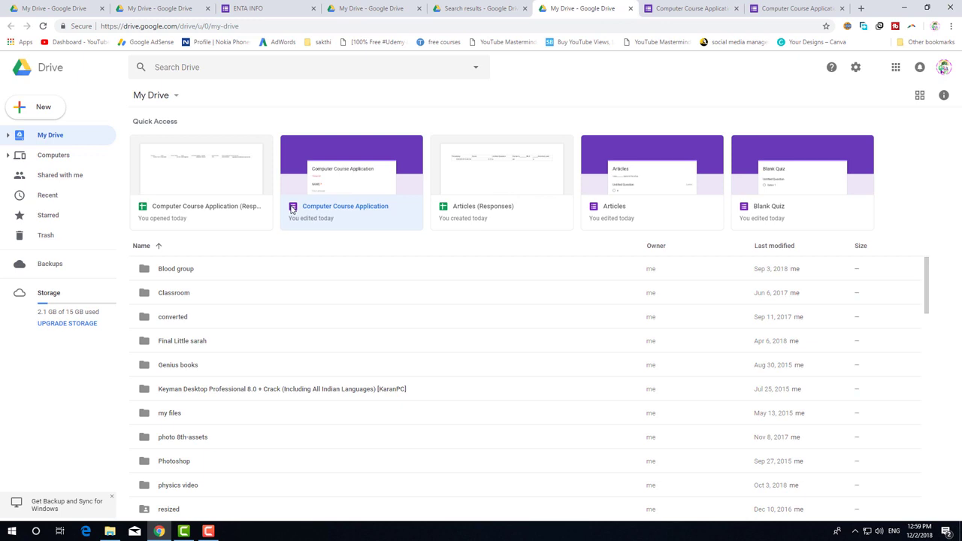
pyautogui.doubleClick(335, 206)
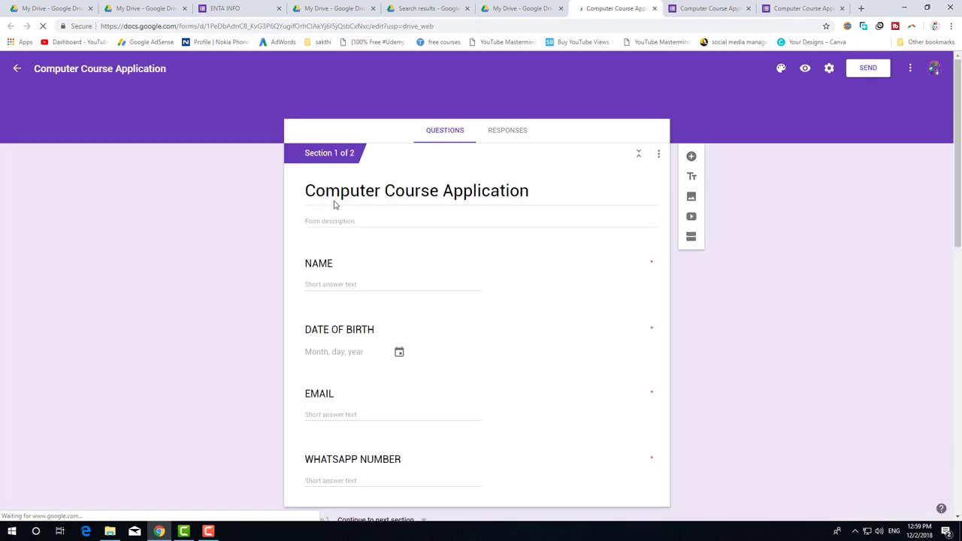
# Set the form's theme colour to deep orange and bring up the header image picker.
pyautogui.scroll(-10, 473, 301)
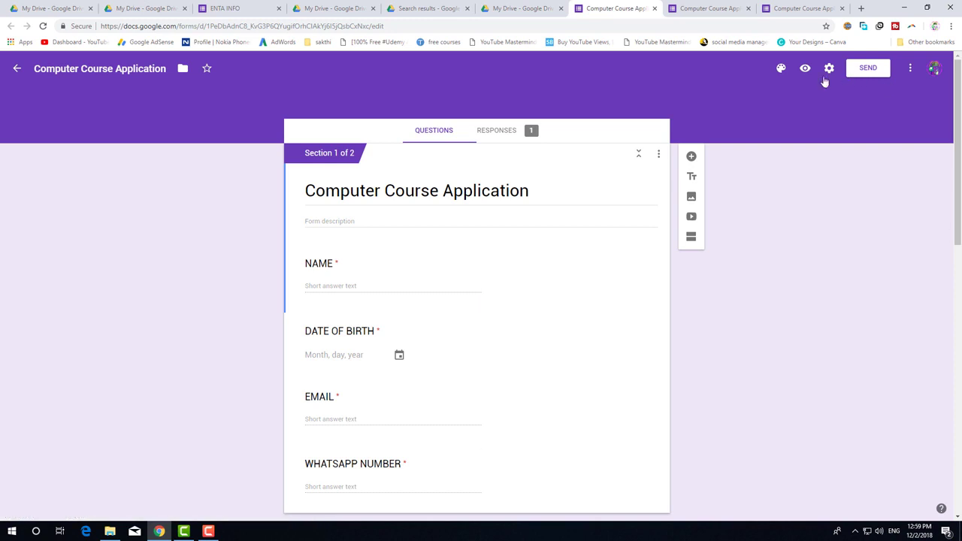
pyautogui.click(781, 69)
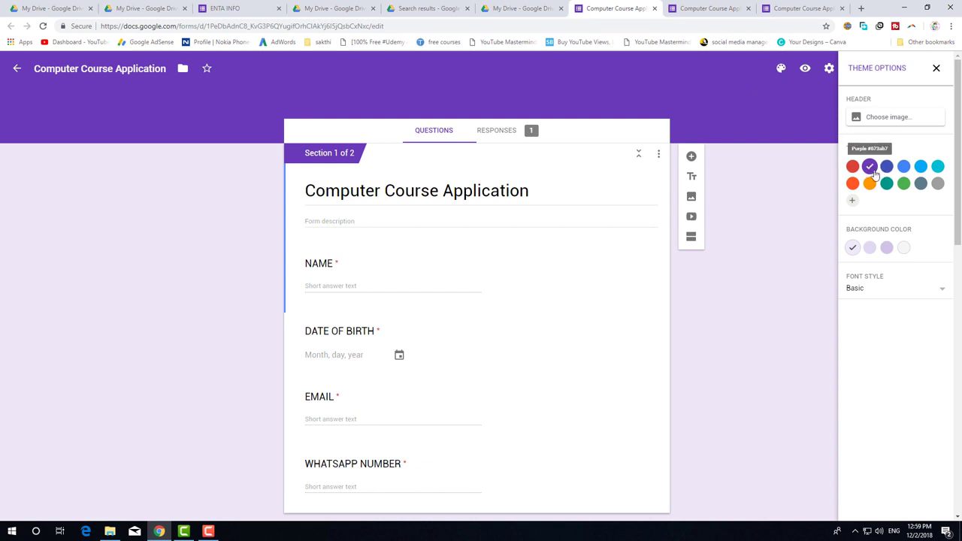
pyautogui.click(852, 167)
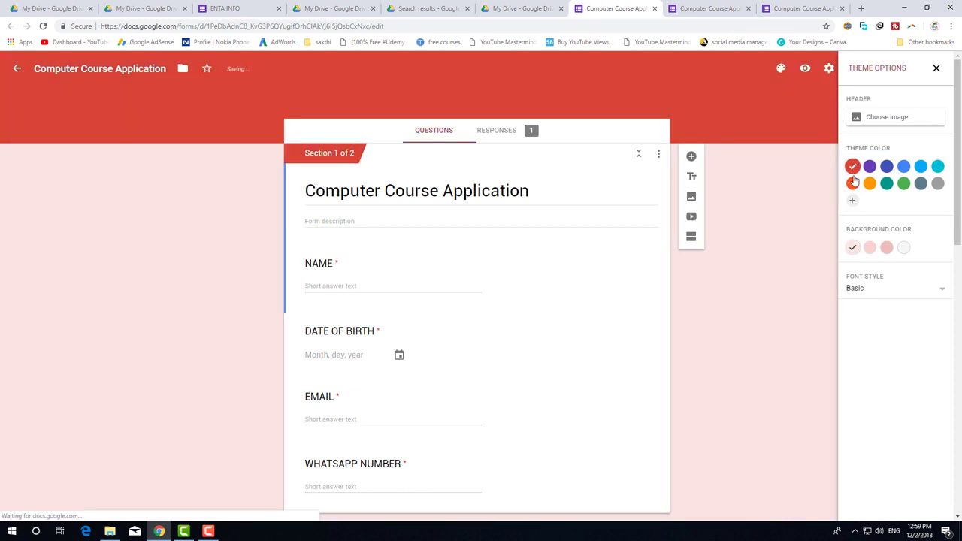
pyautogui.click(854, 185)
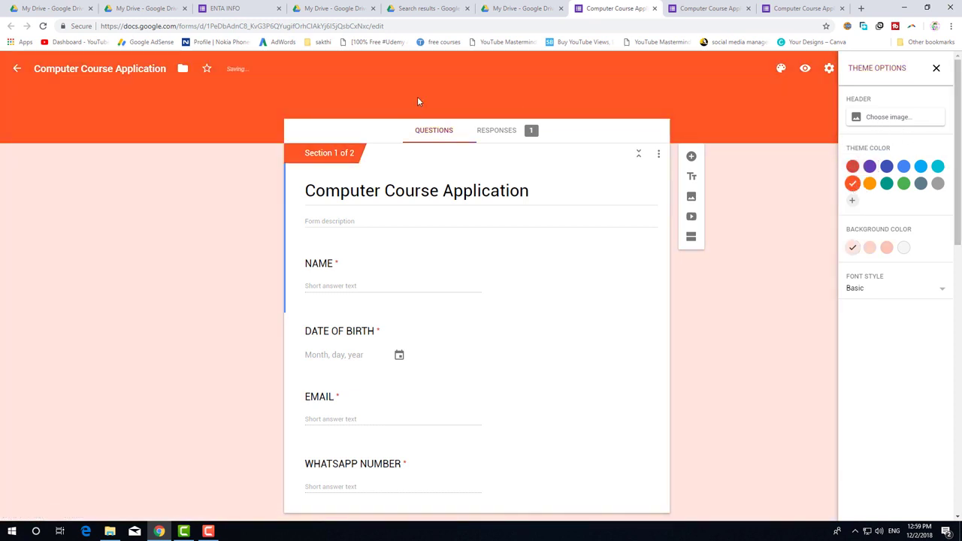
pyautogui.click(899, 122)
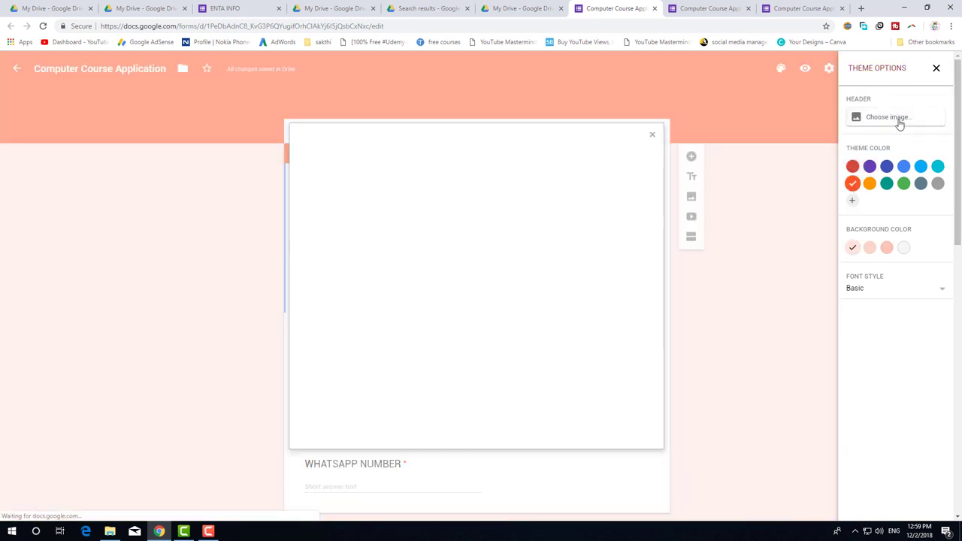
# Apply the shamrock pattern image from Illustrations as the form header.
pyautogui.click(333, 199)
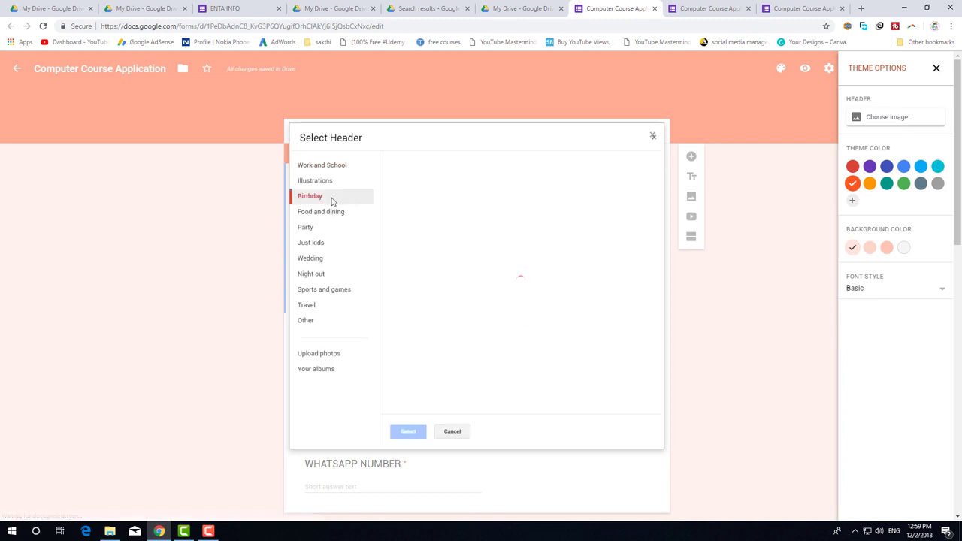
pyautogui.click(328, 212)
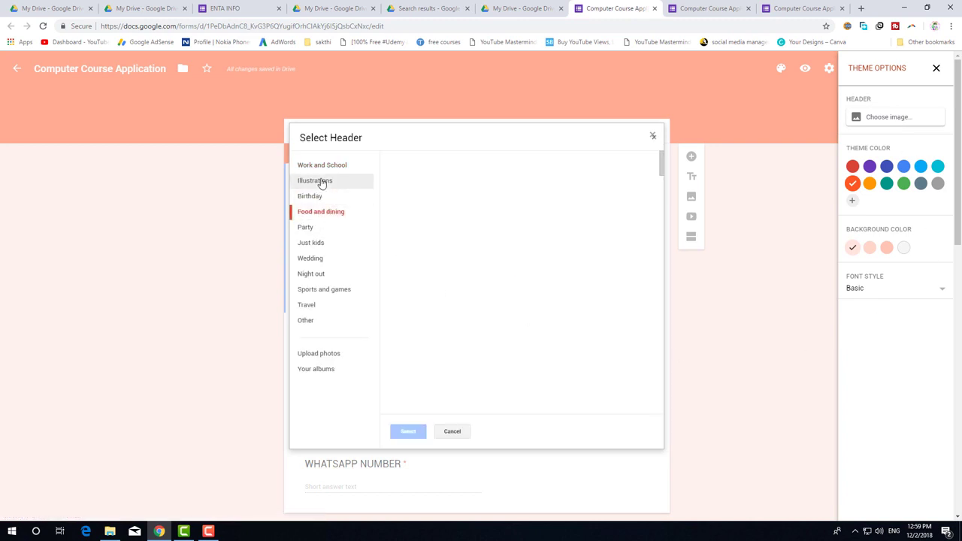
pyautogui.click(321, 183)
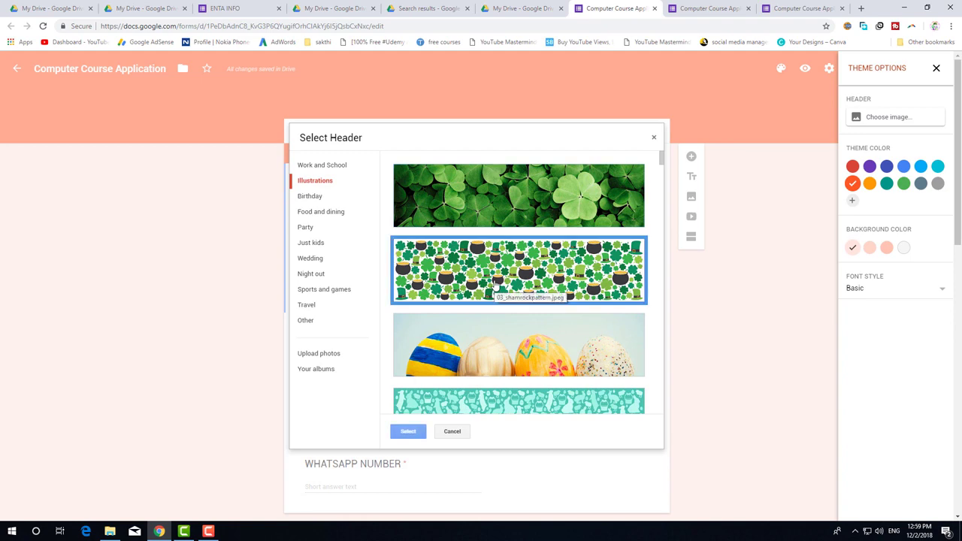
pyautogui.click(495, 286)
pyautogui.click(406, 431)
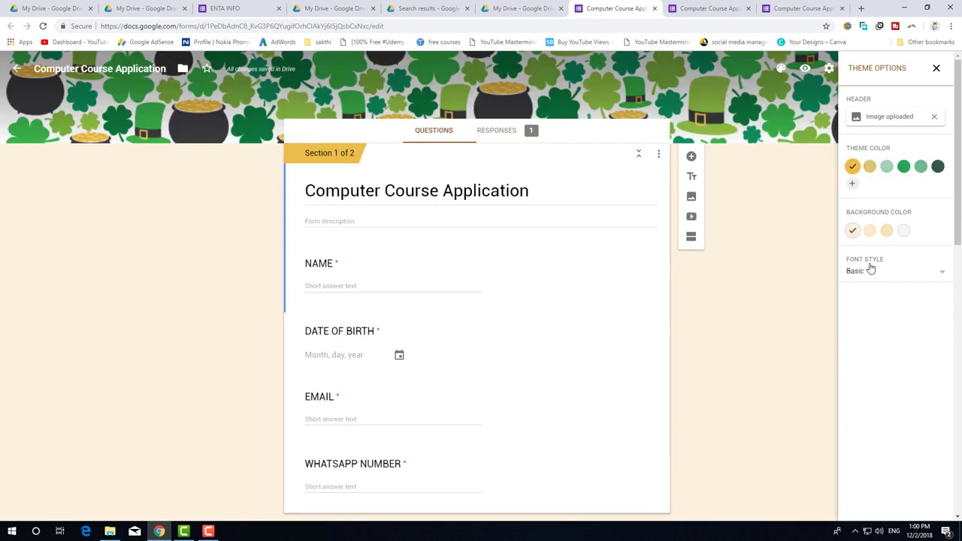
# Change the form's font style to Playful.
pyautogui.click(881, 273)
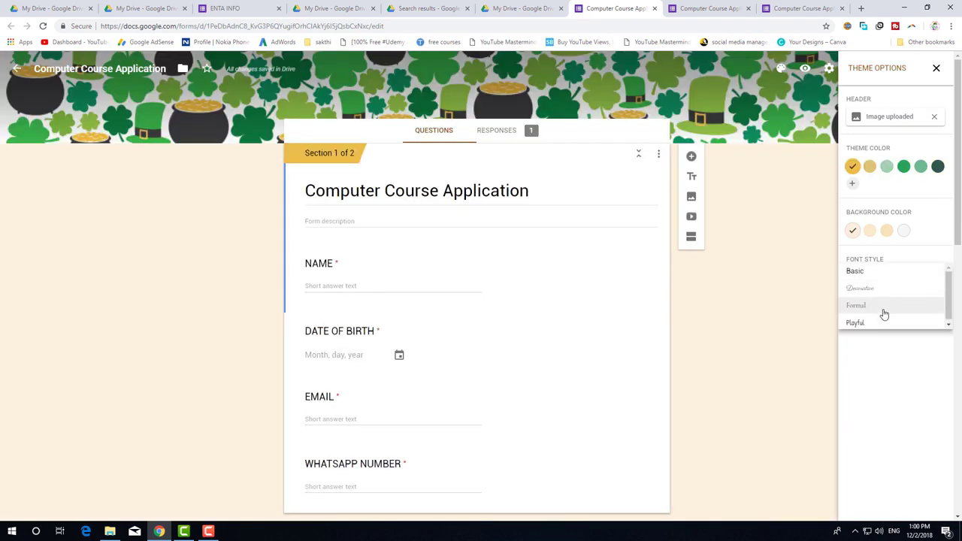
pyautogui.click(878, 324)
pyautogui.scroll(-10, 588, 281)
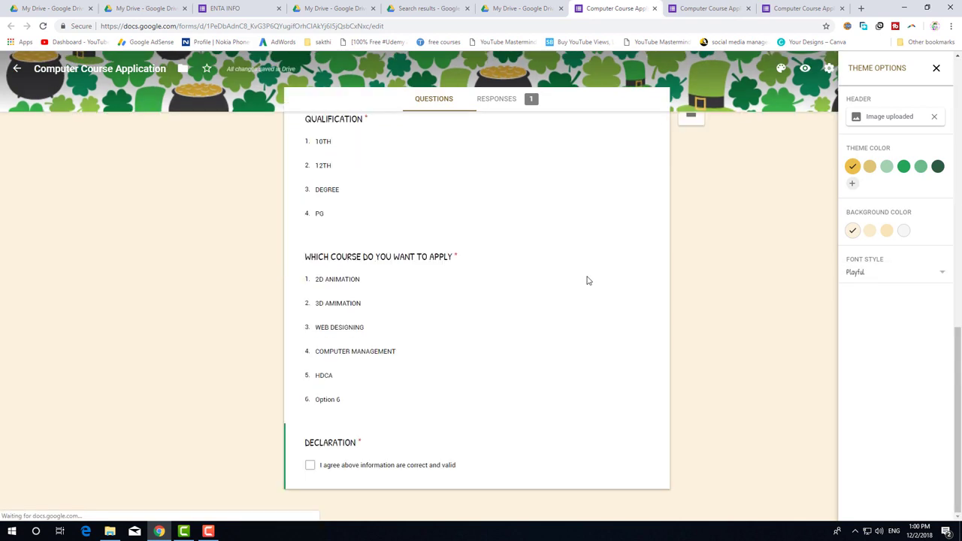
pyautogui.scroll(10, 589, 280)
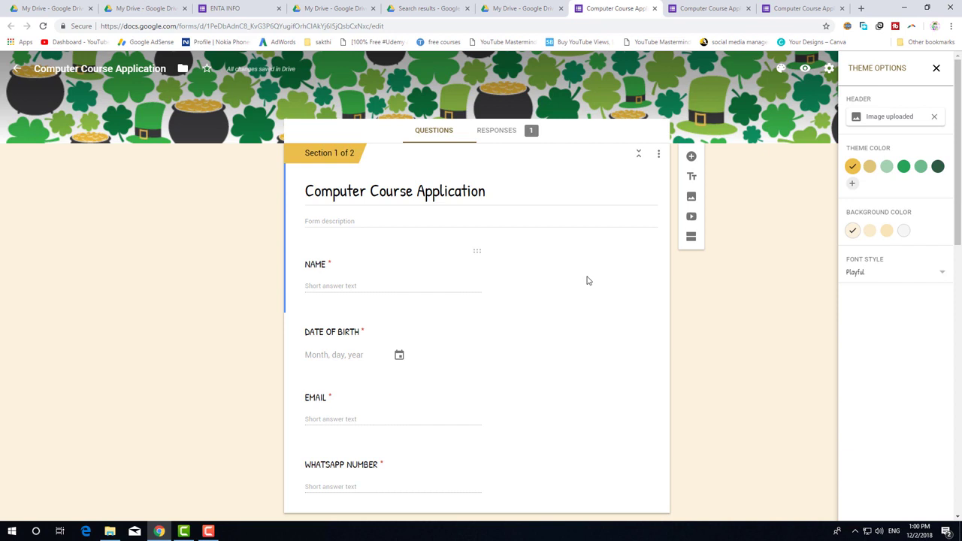
pyautogui.scroll(-15, 589, 278)
pyautogui.scroll(13, 588, 277)
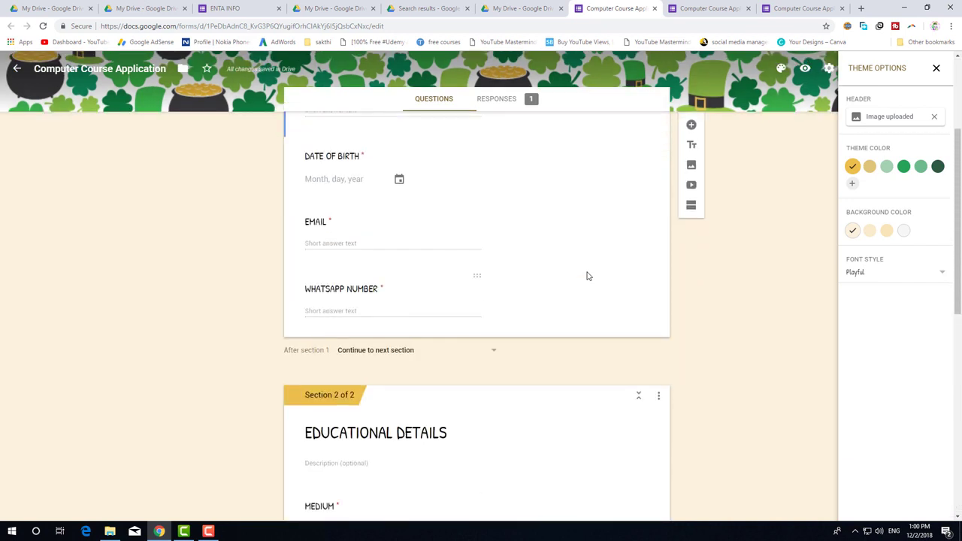